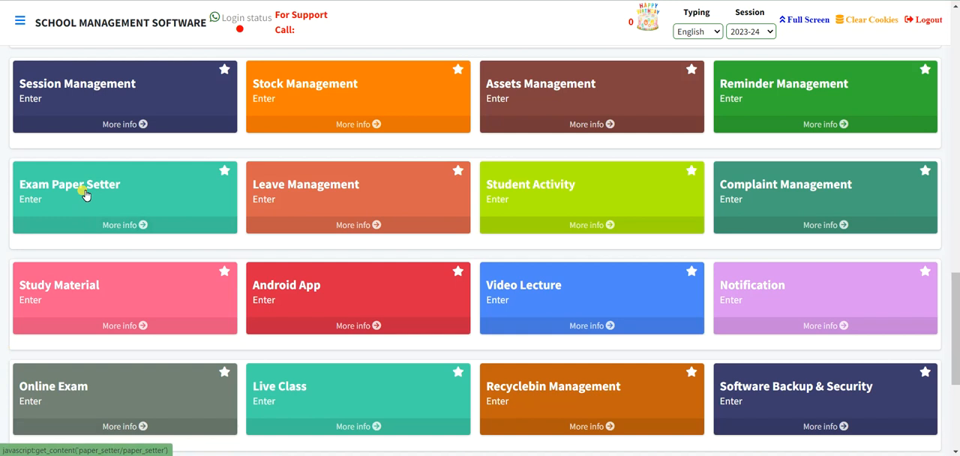
pyautogui.click(86, 195)
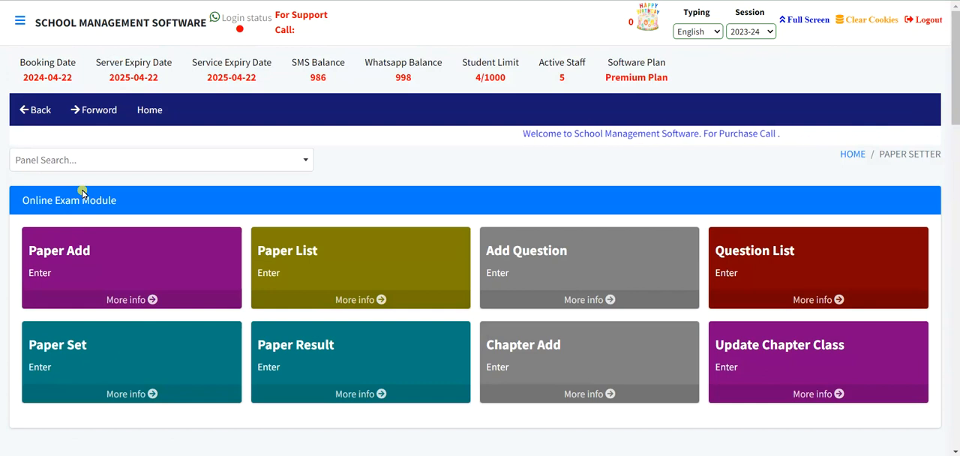
pyautogui.click(111, 253)
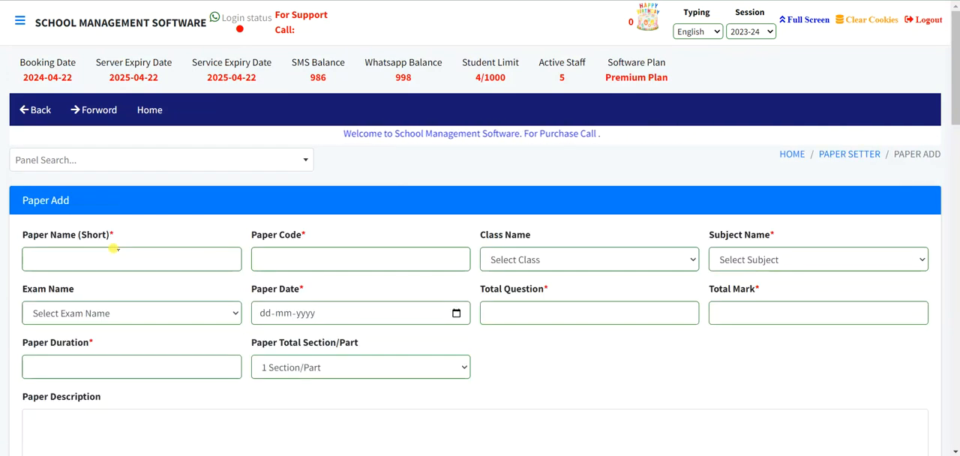
pyautogui.click(29, 258)
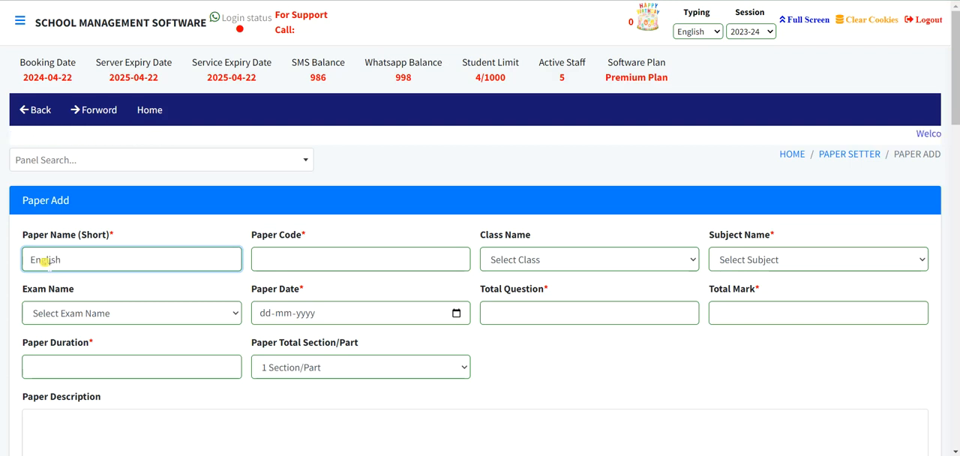
pyautogui.click(297, 257)
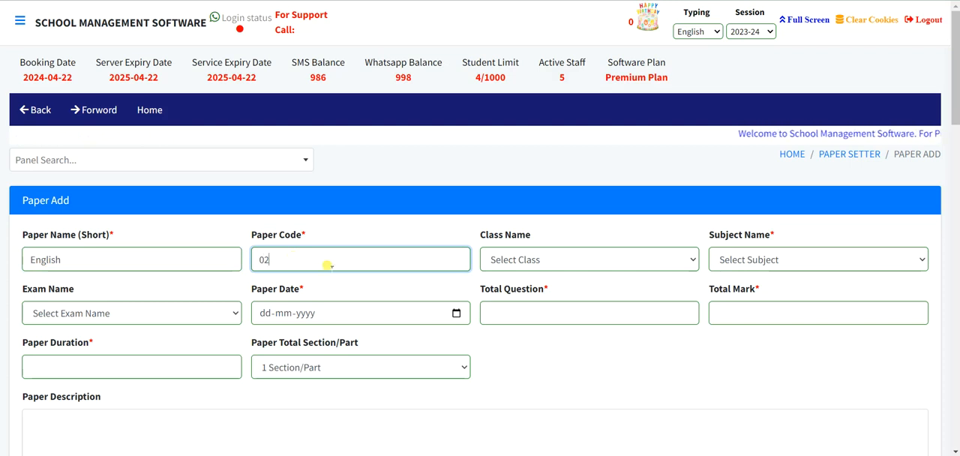
pyautogui.click(542, 255)
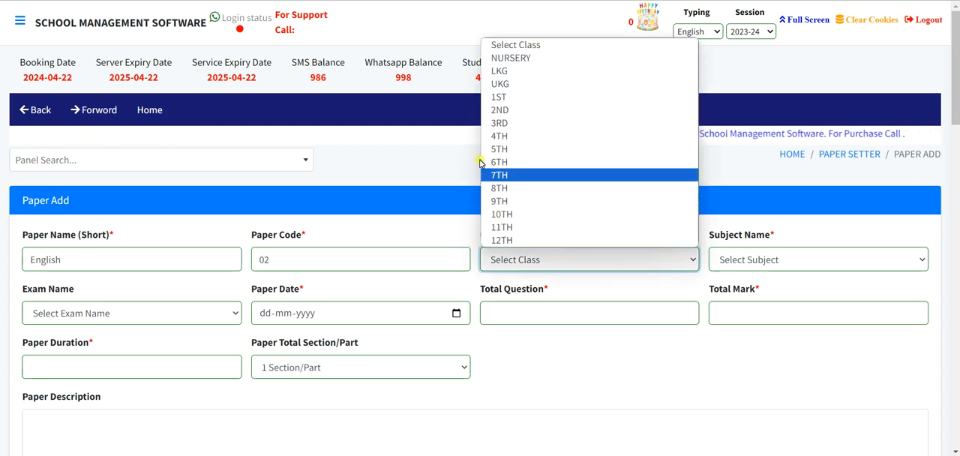
pyautogui.click(495, 98)
pyautogui.click(739, 263)
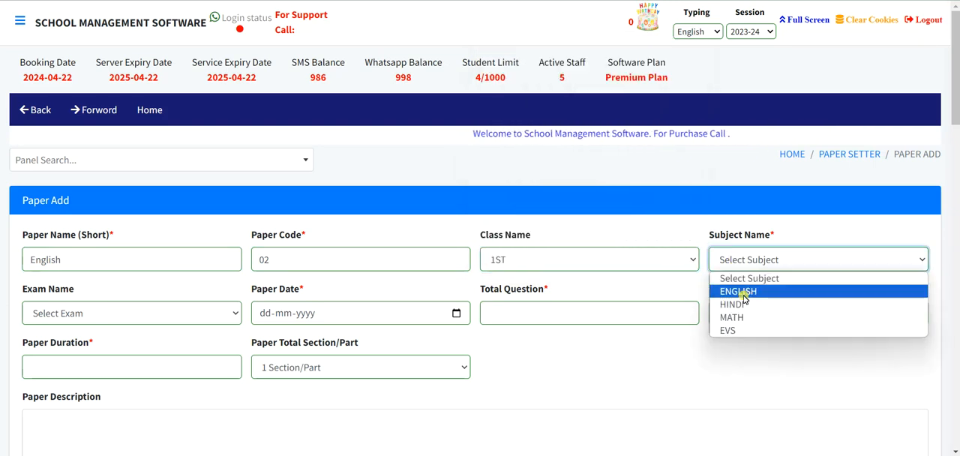
pyautogui.click(741, 293)
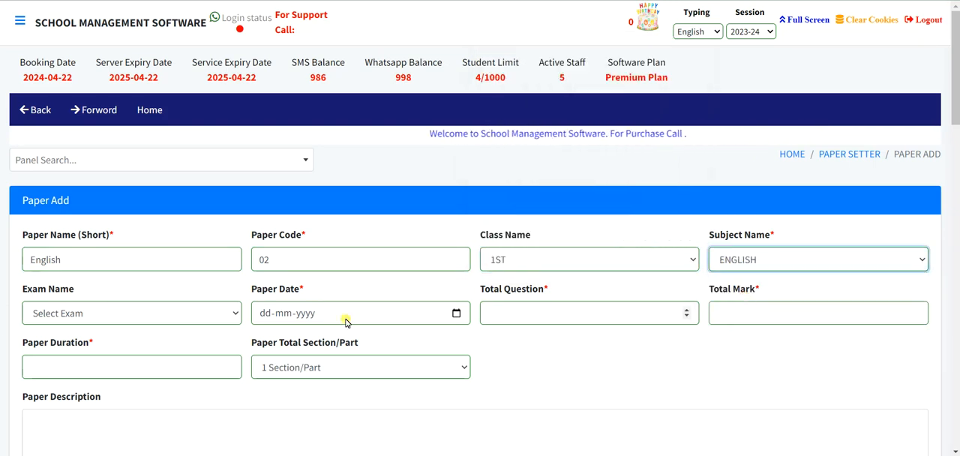
pyautogui.click(66, 317)
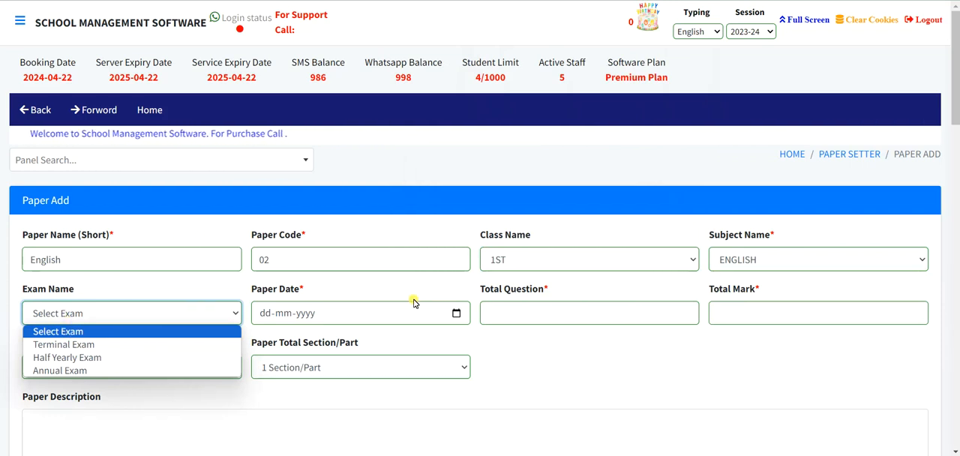
# Go back to the home panel and open Exam Type Add in the Examination module.
pyautogui.click(794, 156)
pyautogui.scroll(-4, 514, 271)
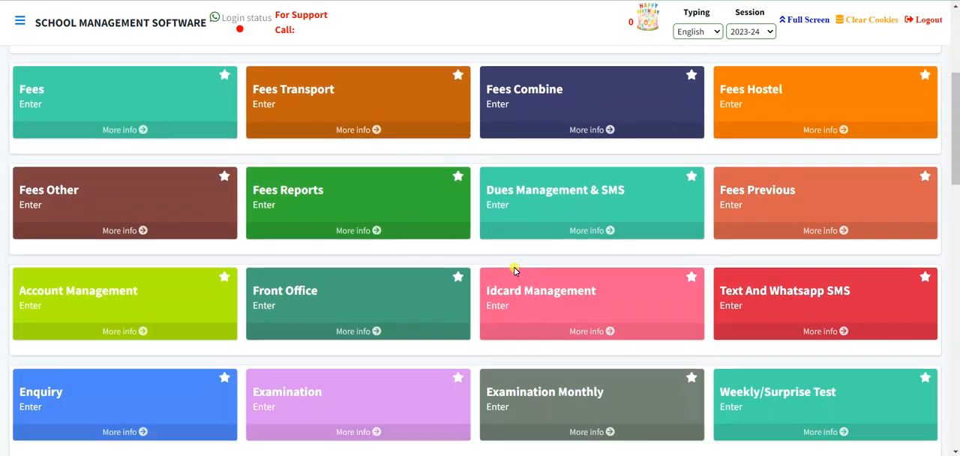
pyautogui.click(392, 323)
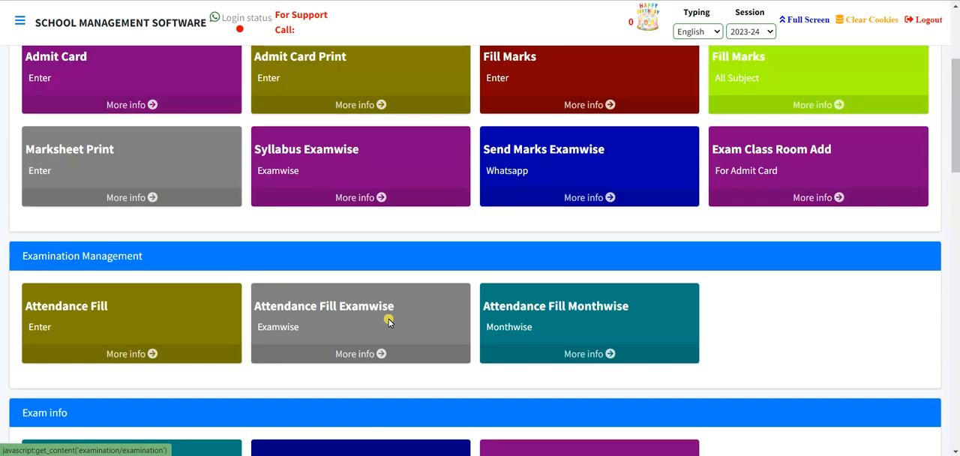
pyautogui.scroll(-5, 311, 299)
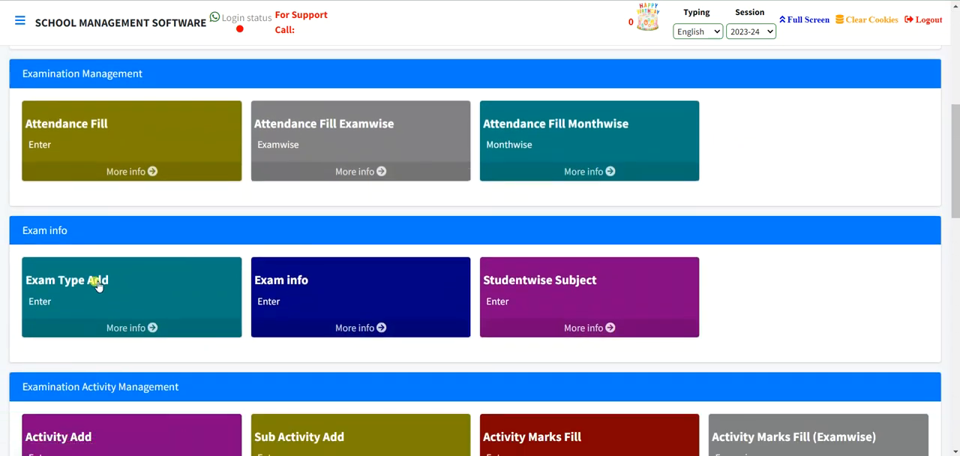
pyautogui.click(92, 289)
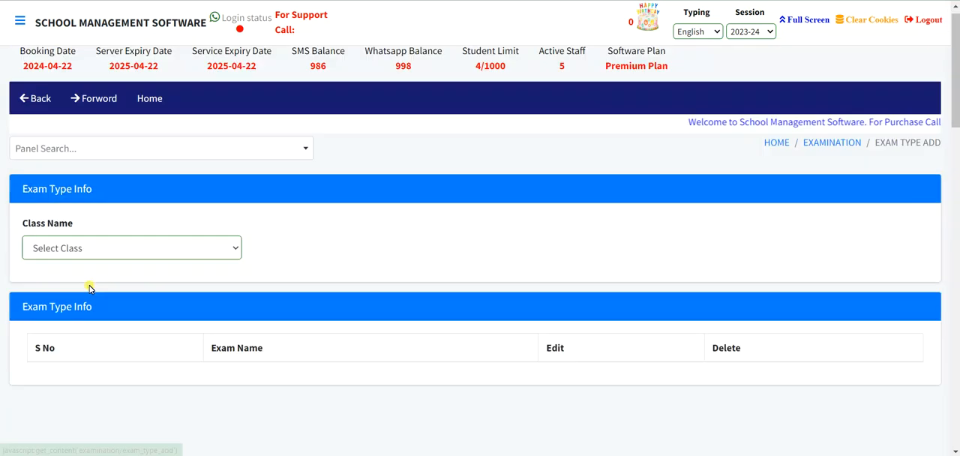
# Display the exam types defined for class 1ST and look through the list.
pyautogui.click(91, 259)
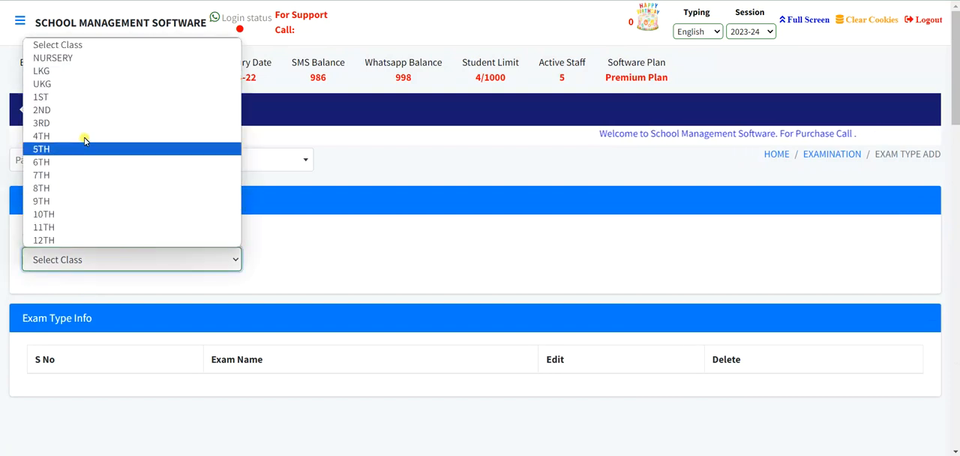
pyautogui.click(79, 99)
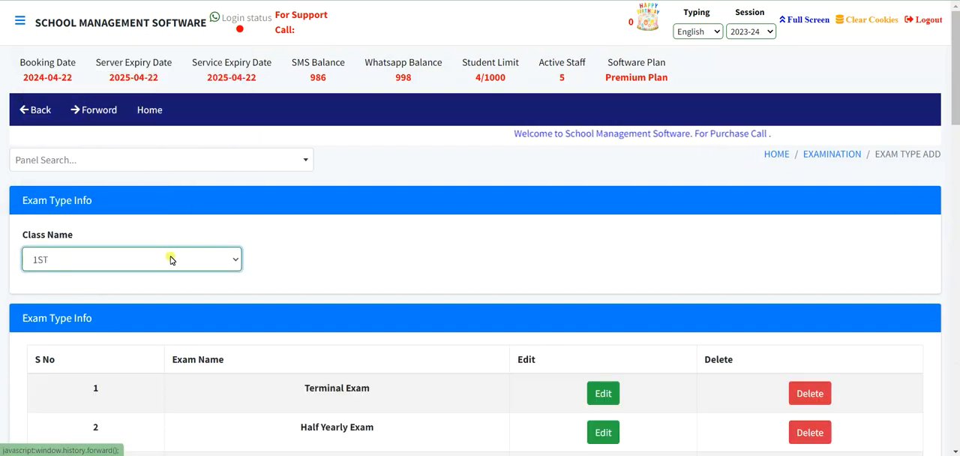
pyautogui.scroll(-3, 172, 257)
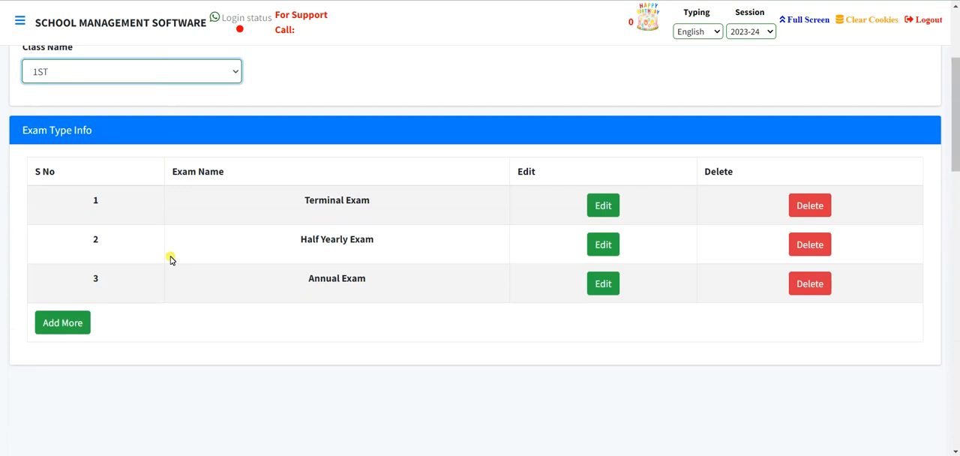
pyautogui.scroll(3, 172, 259)
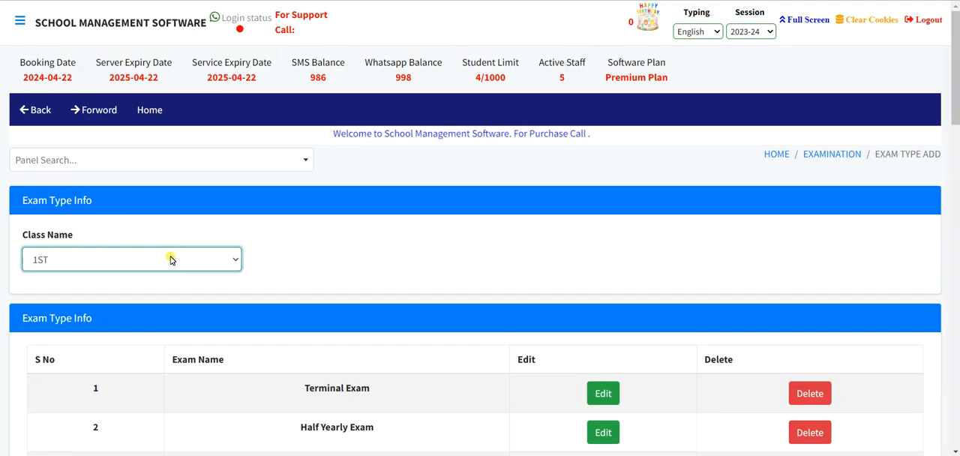
# Return to the home panel and open a blank Paper Add form in the Exam Paper Setter module.
pyautogui.click(777, 155)
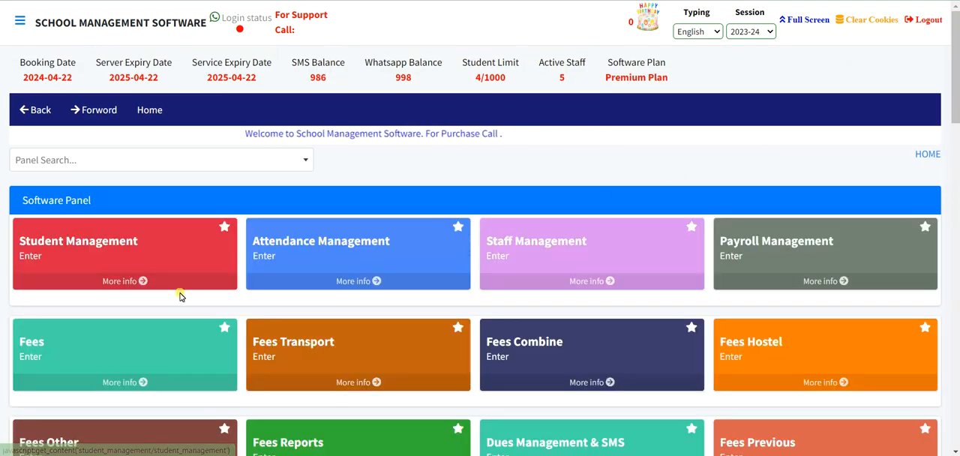
pyautogui.scroll(-8, 180, 295)
pyautogui.scroll(-4, 180, 295)
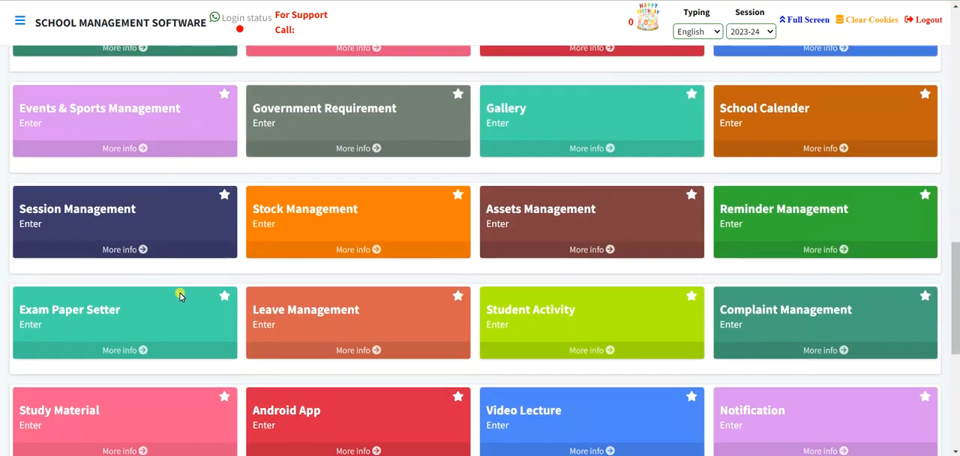
pyautogui.click(139, 315)
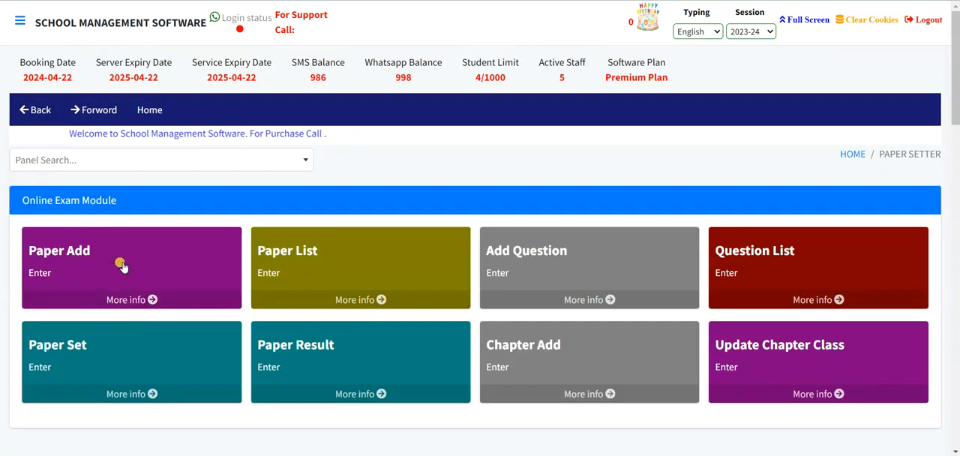
pyautogui.click(120, 261)
# Enter the paper name English and paper code 02, with class 1ST and subject ENGLISH.
pyautogui.click(90, 261)
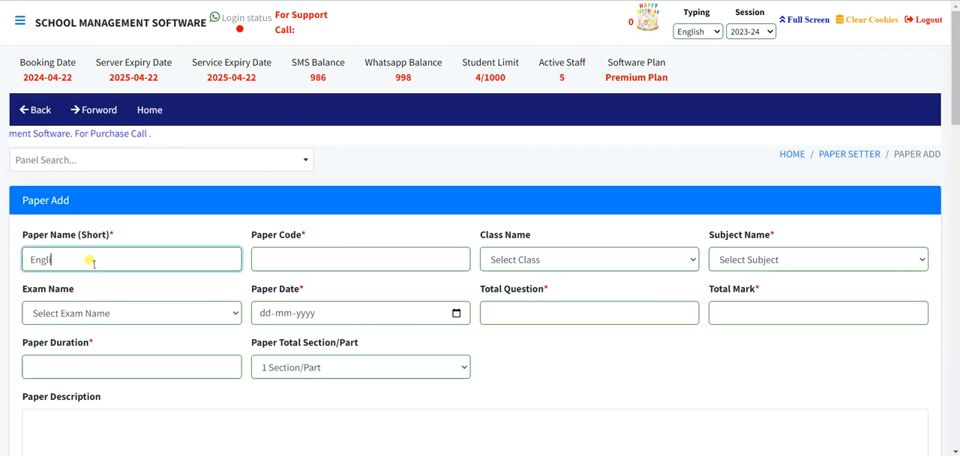
pyautogui.click(285, 254)
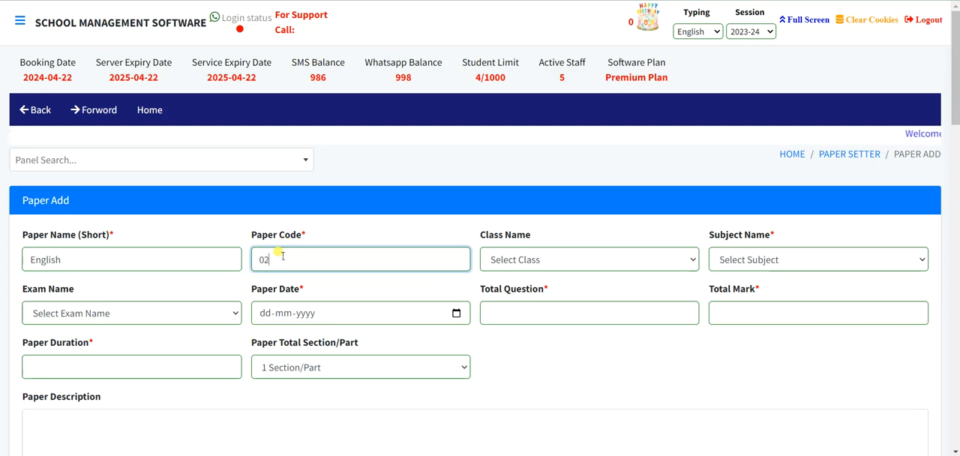
pyautogui.click(570, 259)
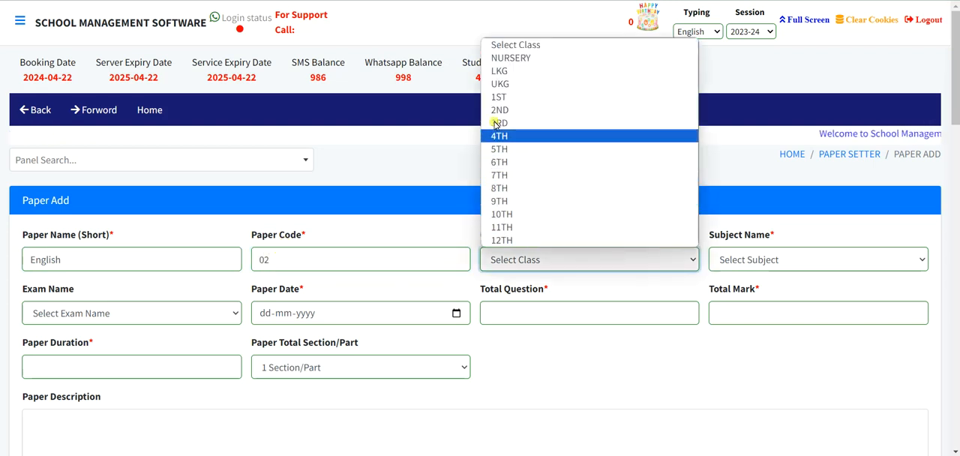
pyautogui.click(500, 97)
pyautogui.click(780, 258)
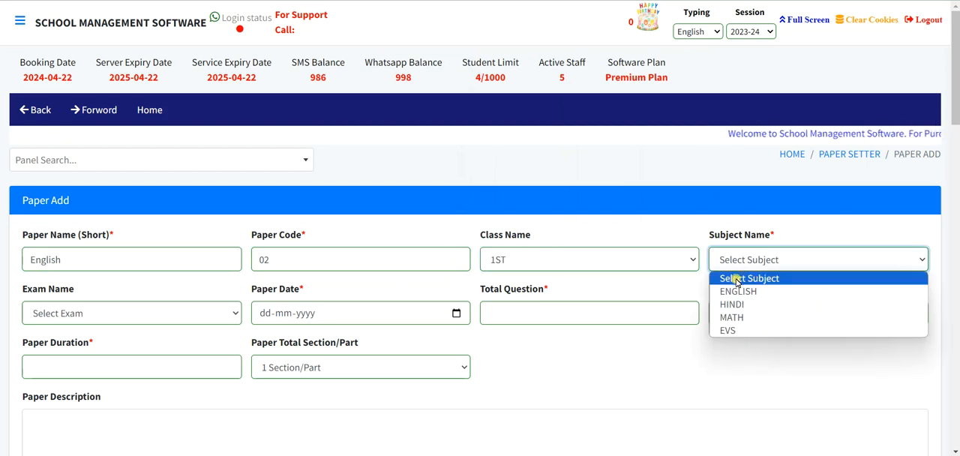
pyautogui.click(734, 289)
# Assign the paper to the Half Yearly Exam and set its date to 21-05-2024.
pyautogui.click(193, 315)
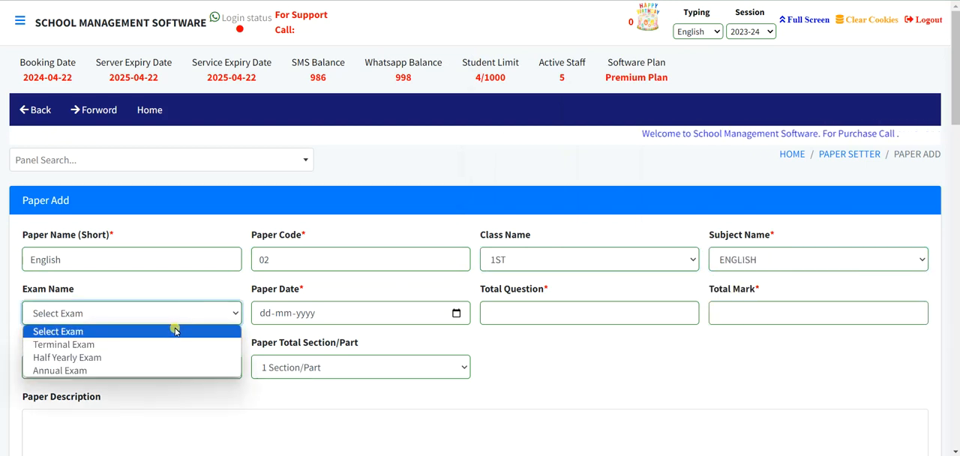
pyautogui.click(163, 358)
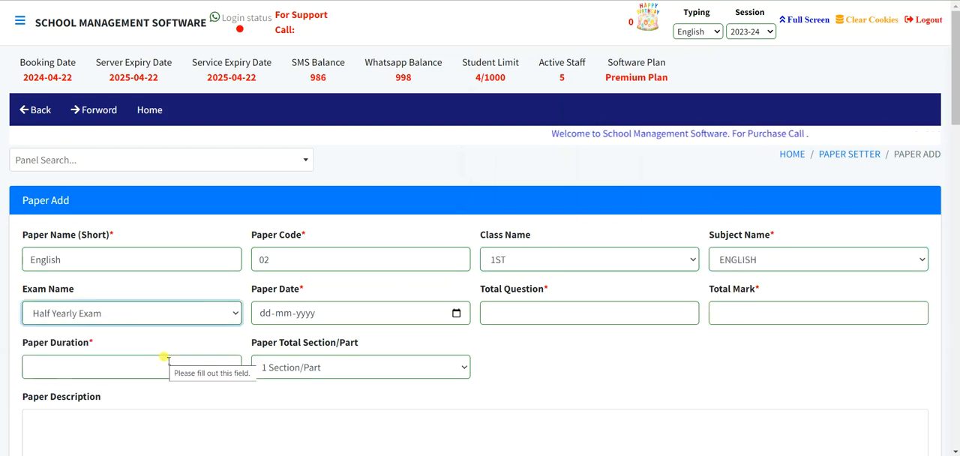
pyautogui.click(259, 315)
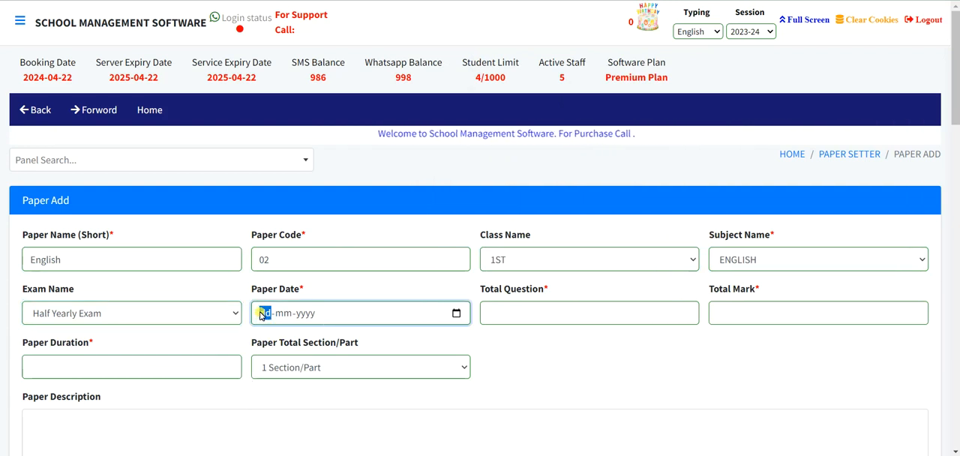
pyautogui.click(455, 313)
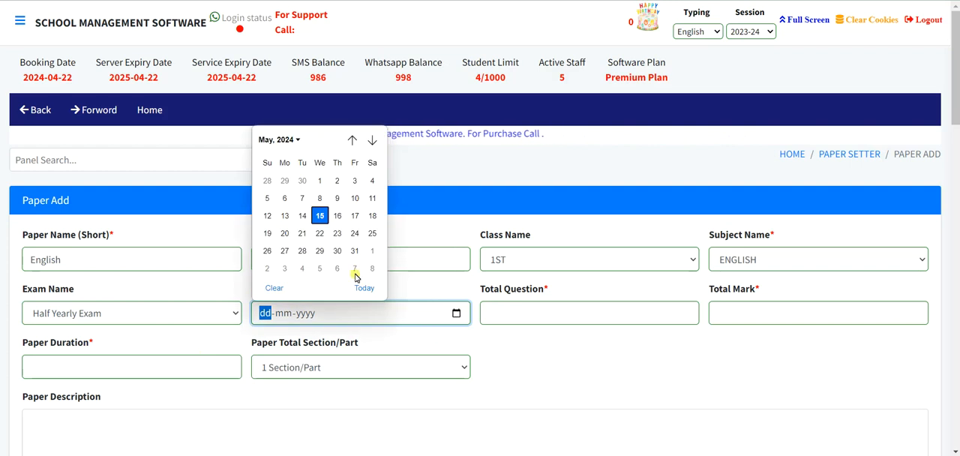
pyautogui.click(303, 233)
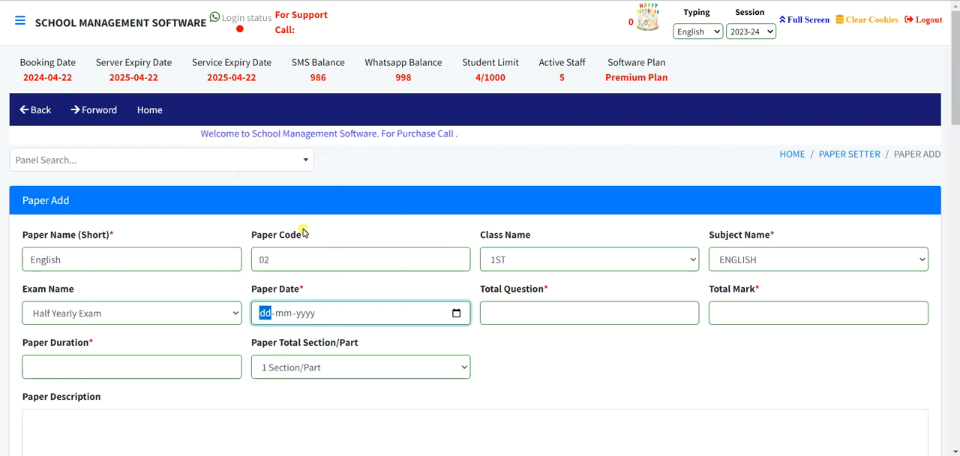
# Set the paper's total questions to 10, total mark to 50 and duration to 1Hour.
pyautogui.click(515, 312)
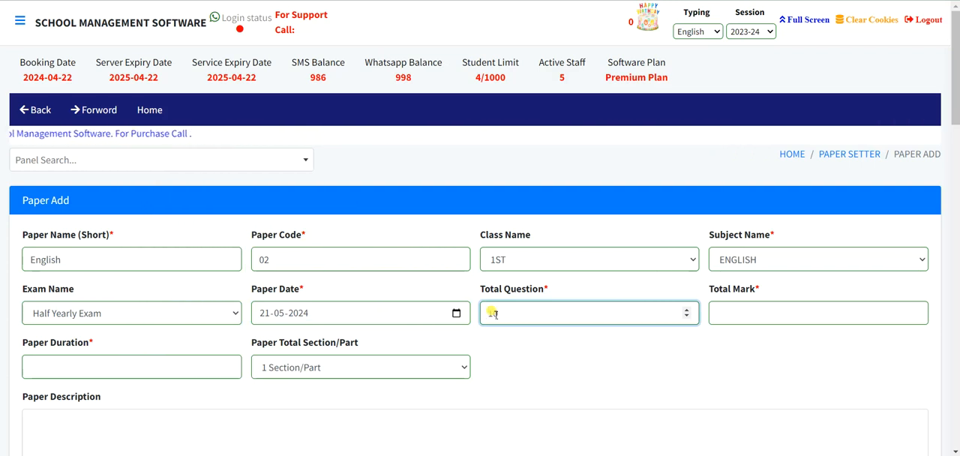
pyautogui.click(734, 311)
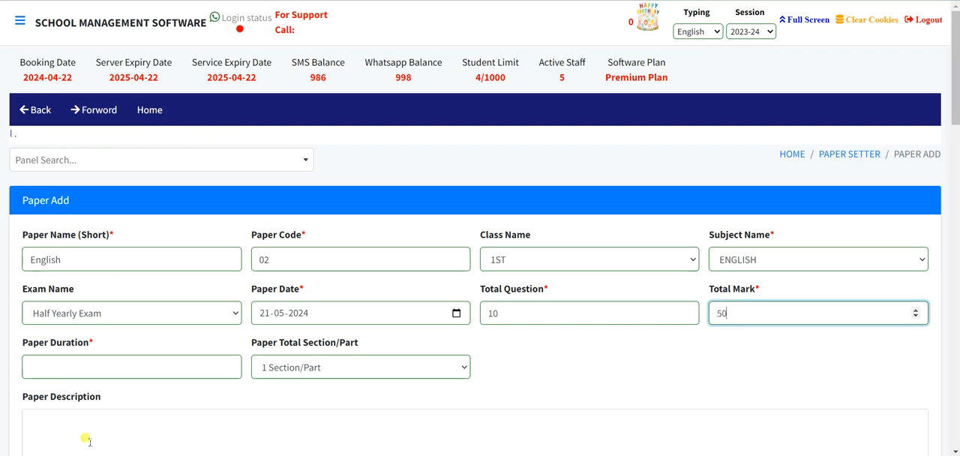
pyautogui.click(43, 365)
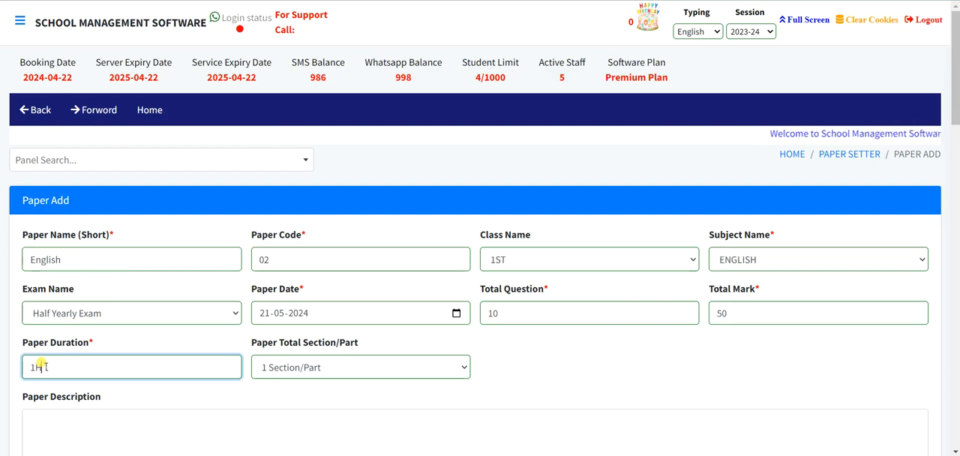
pyautogui.write('1Hour')
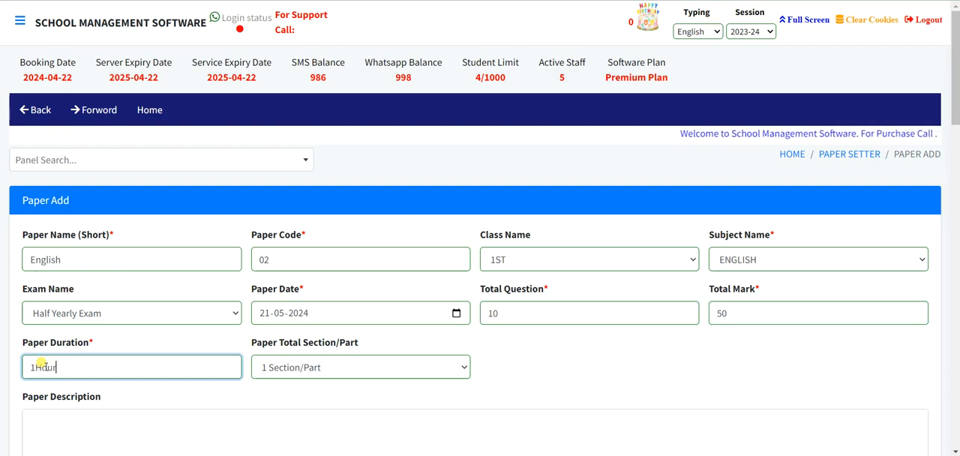
# Set the paper's total sections to 2 Section/Part and submit the new paper.
pyautogui.click(278, 368)
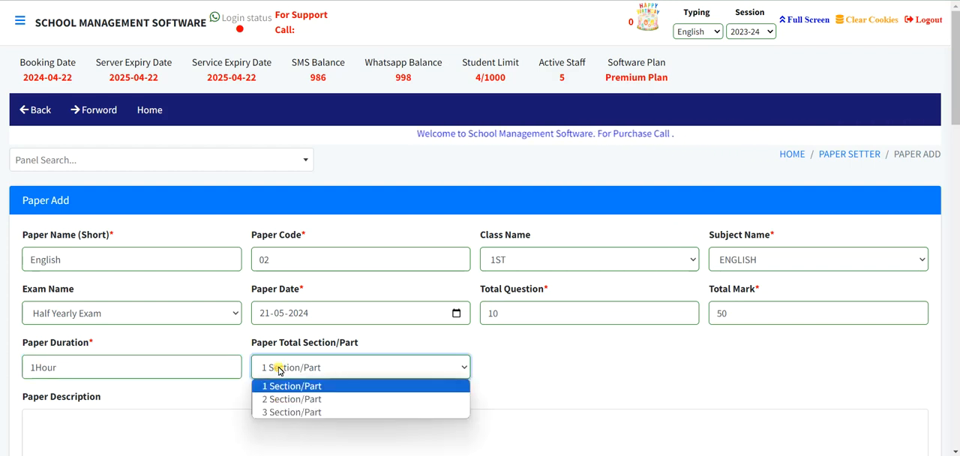
pyautogui.scroll(-1, 278, 370)
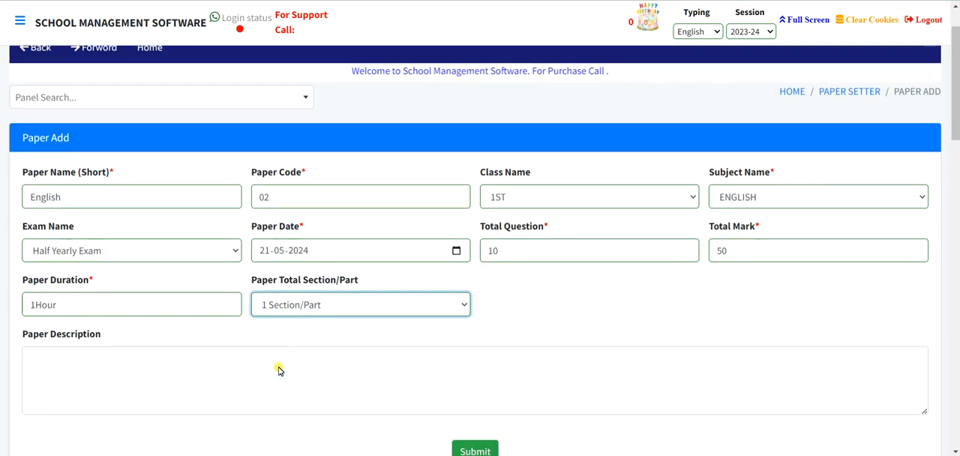
pyautogui.click(299, 304)
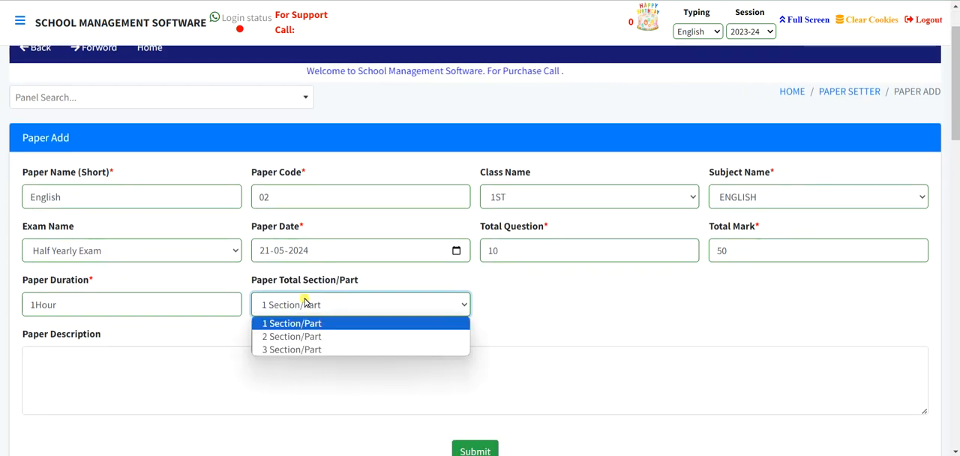
pyautogui.click(297, 336)
pyautogui.scroll(-2, 469, 409)
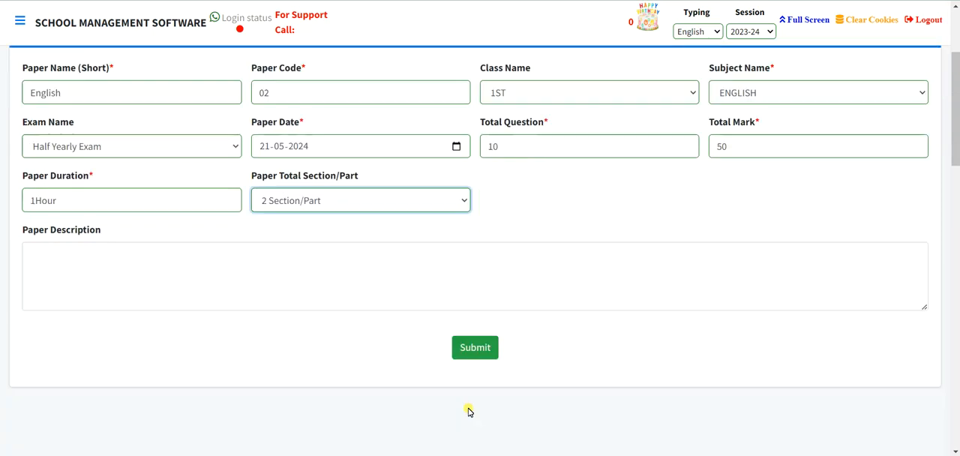
pyautogui.click(471, 330)
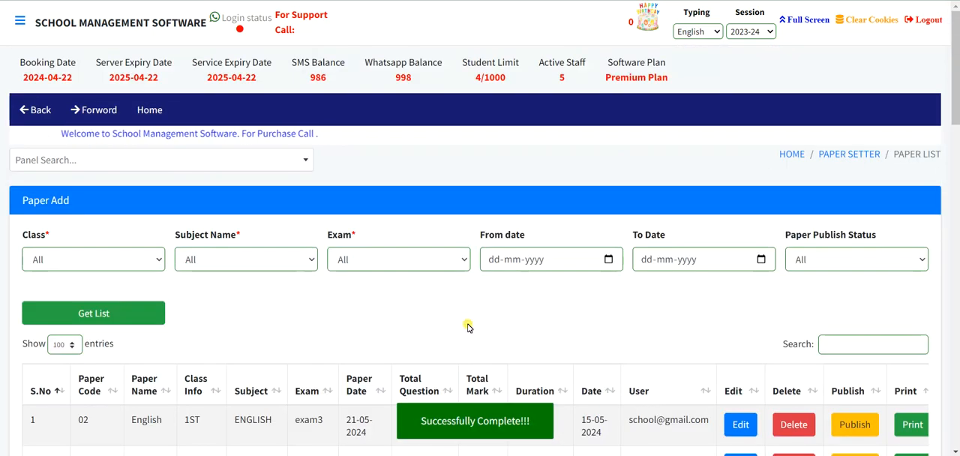
# Delete the class 1ST English paper with code 01 from the paper list and confirm the deletion.
pyautogui.scroll(-1, 469, 328)
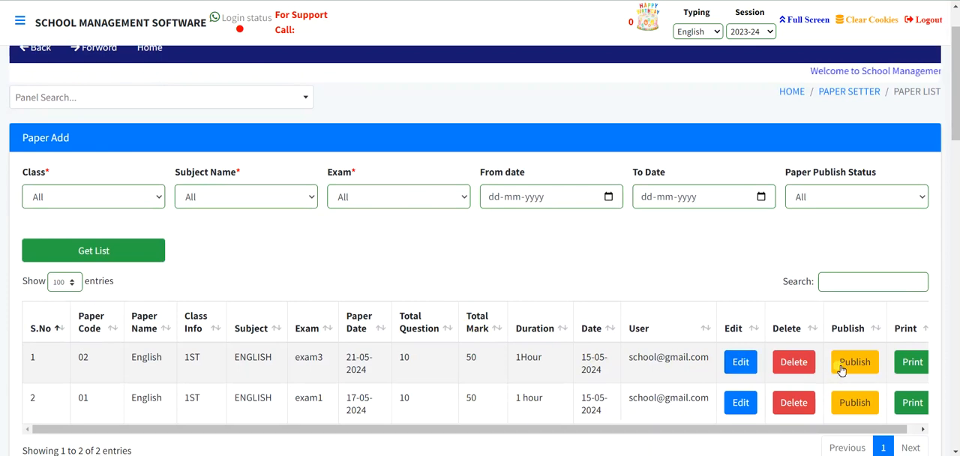
pyautogui.click(792, 404)
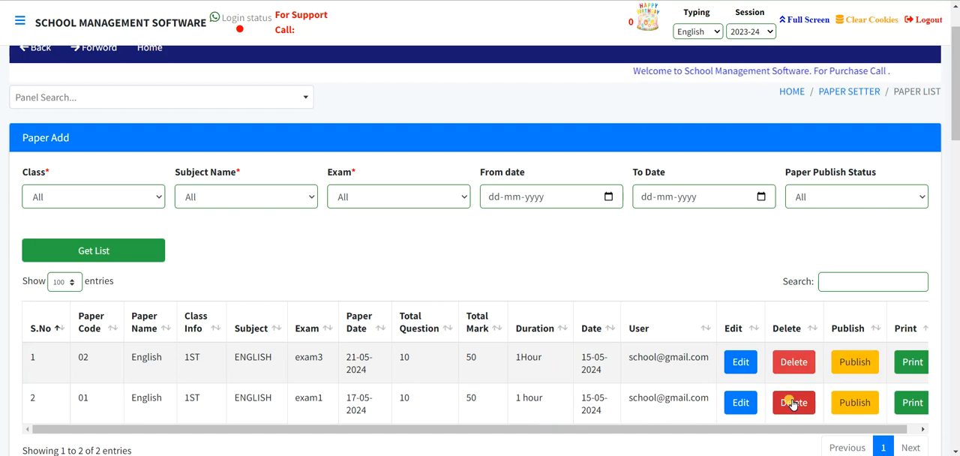
pyautogui.click(793, 404)
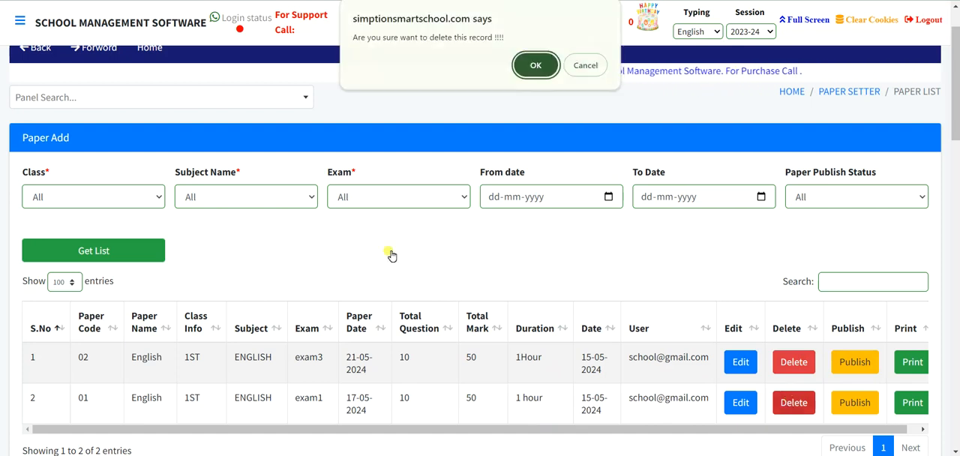
pyautogui.click(535, 66)
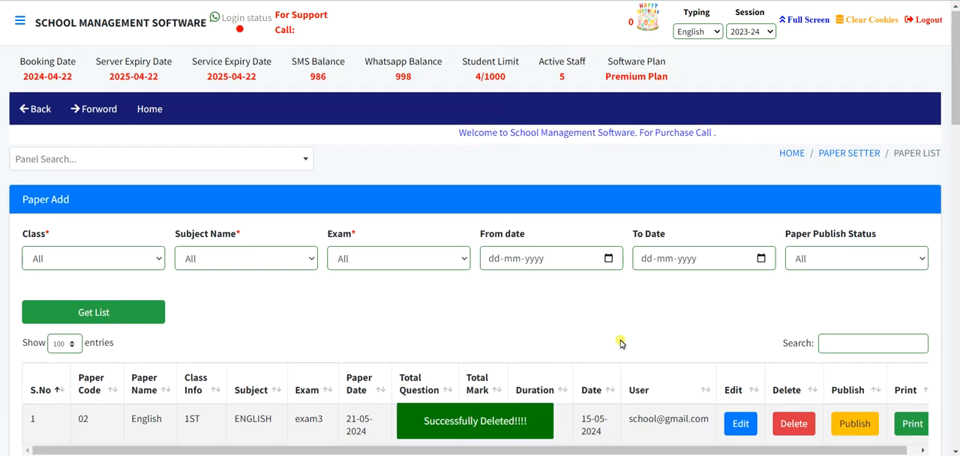
# View the print layout of the English paper with code 02, and close it again.
pyautogui.scroll(-3, 622, 342)
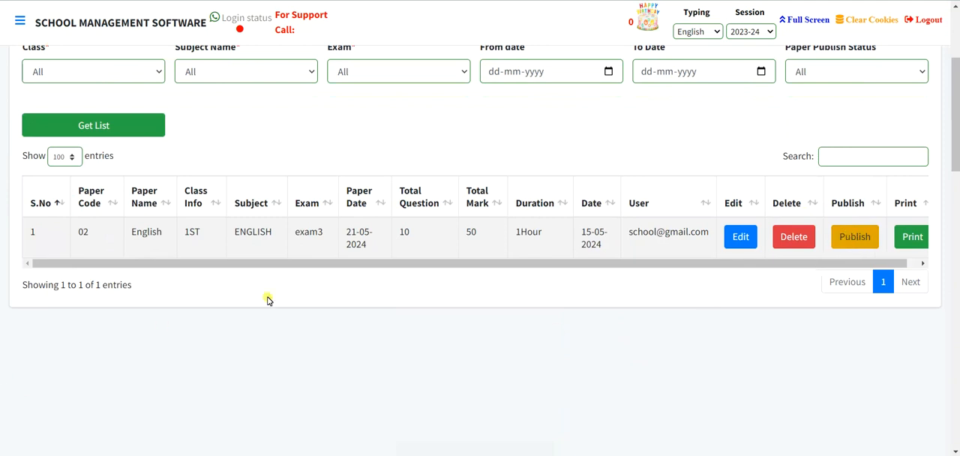
pyautogui.moveTo(458, 268); pyautogui.dragTo(578, 270)
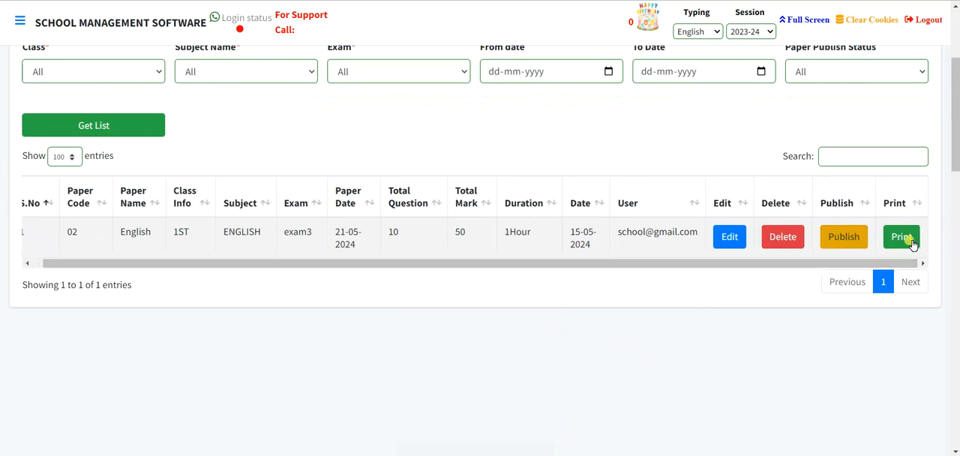
pyautogui.click(902, 238)
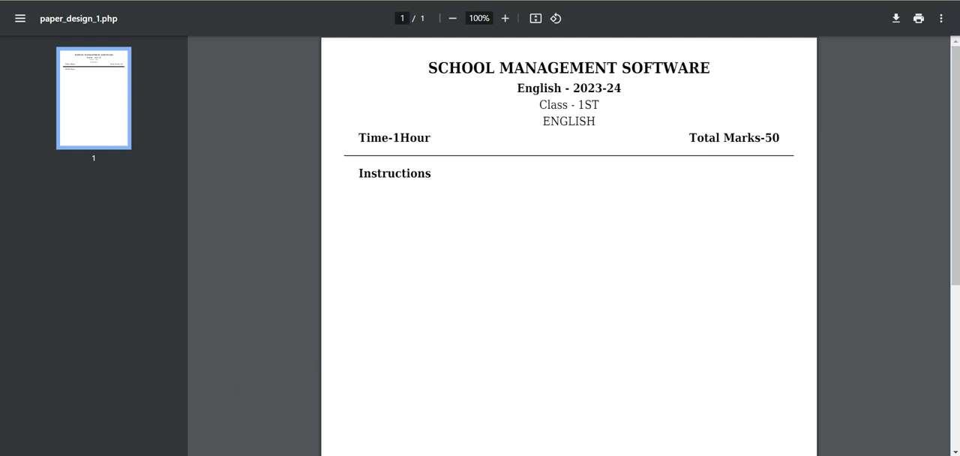
pyautogui.hotkey('ctrl', 'w')
# Return to the Paper Setter module and open the Chapter Add form for class 1ST and subject ENGLISH.
pyautogui.scroll(4, 578, 105)
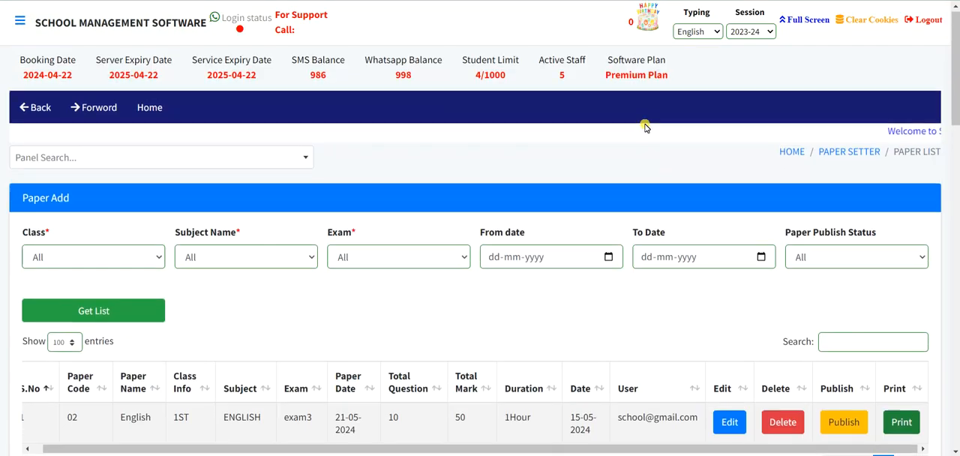
pyautogui.click(840, 154)
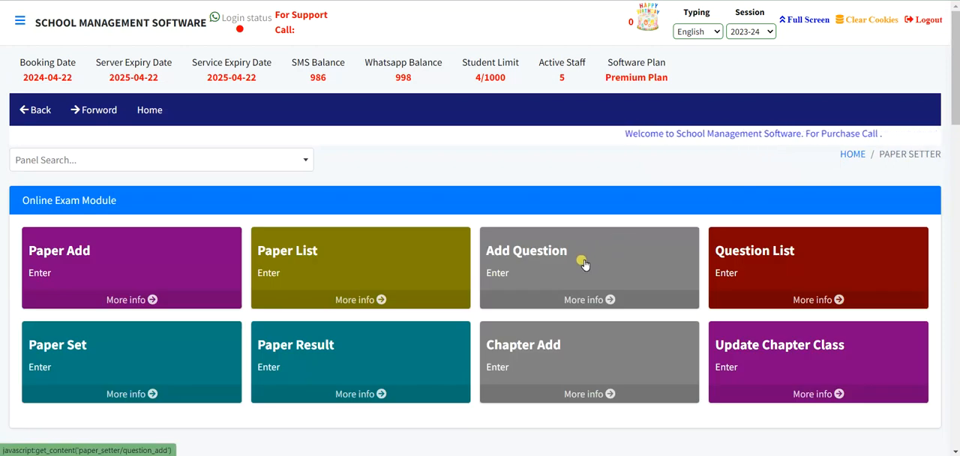
pyautogui.click(544, 333)
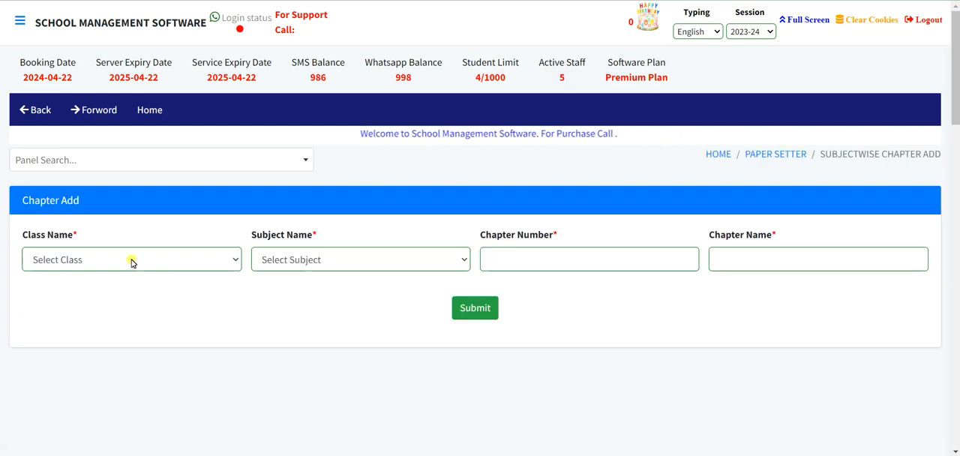
pyautogui.click(111, 257)
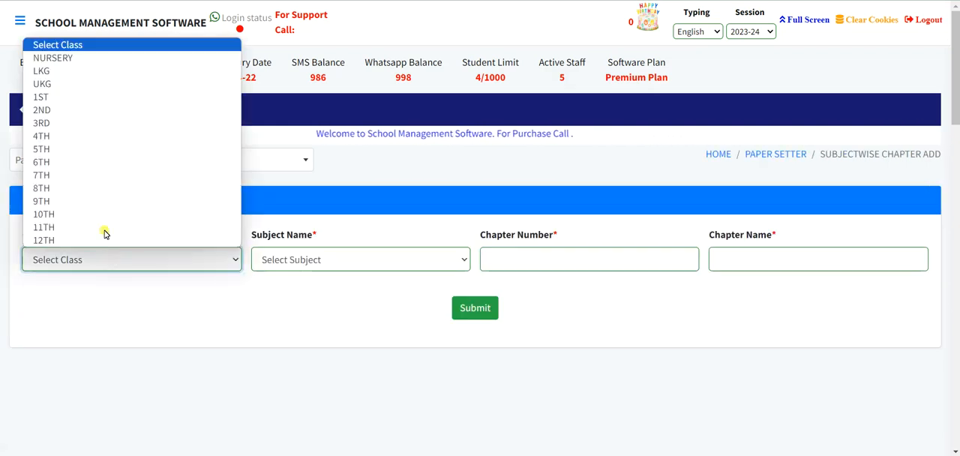
pyautogui.click(84, 99)
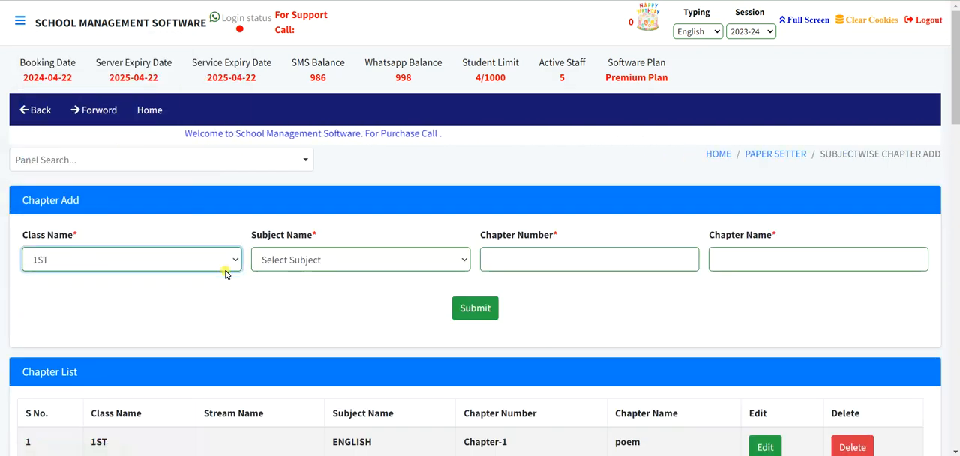
pyautogui.click(329, 259)
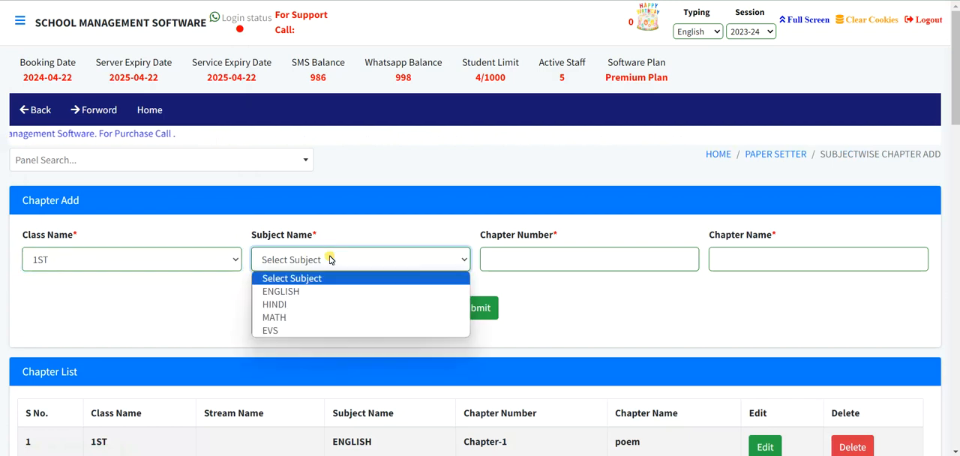
pyautogui.click(293, 294)
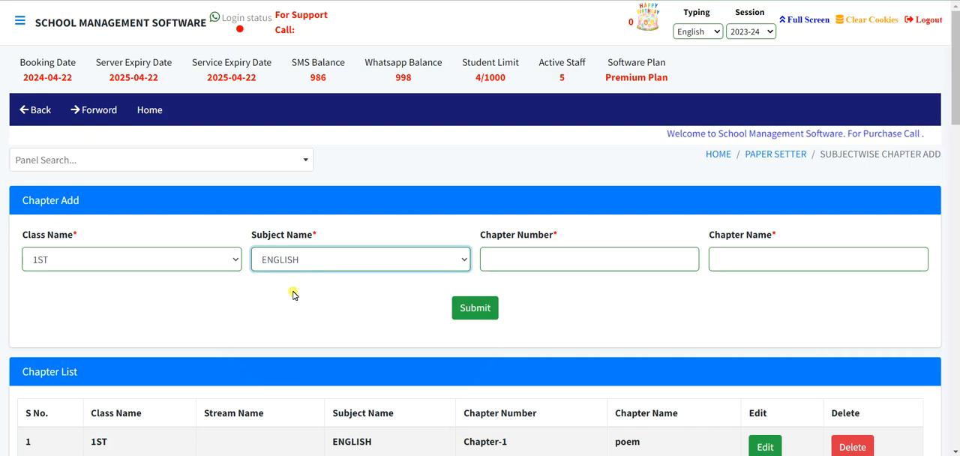
# Add chapter number 02 with the chapter name The Mango and submit it.
pyautogui.click(513, 258)
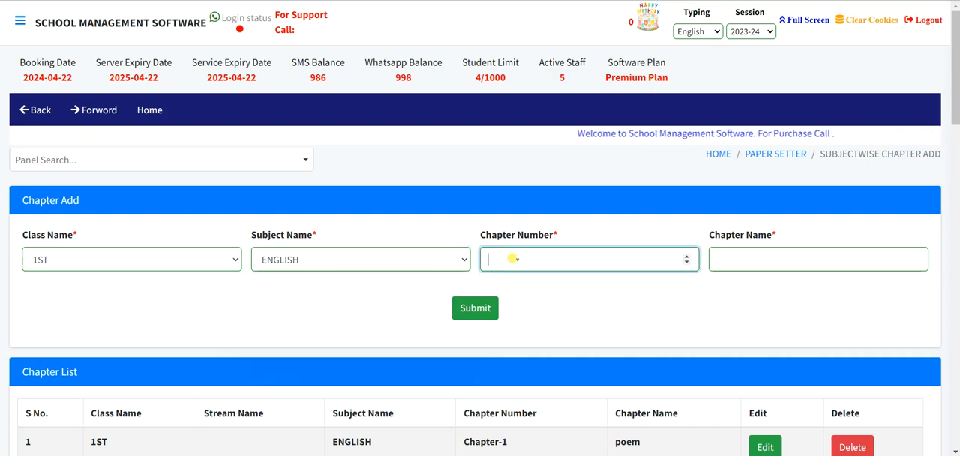
pyautogui.write('02')
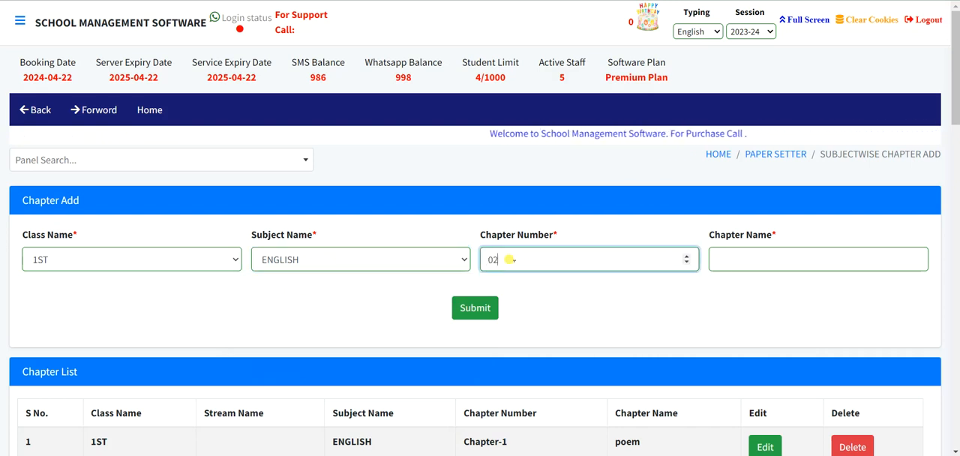
pyautogui.scroll(-1, 510, 262)
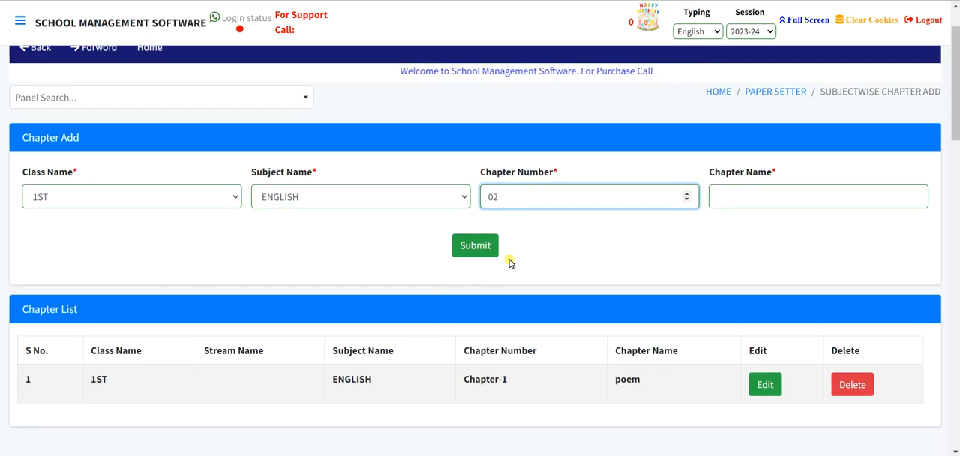
pyautogui.click(746, 193)
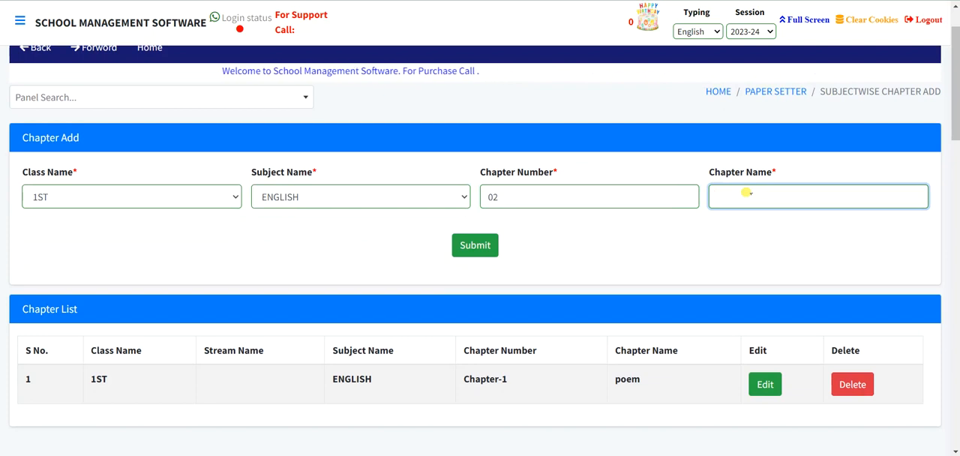
pyautogui.write('The Margo')
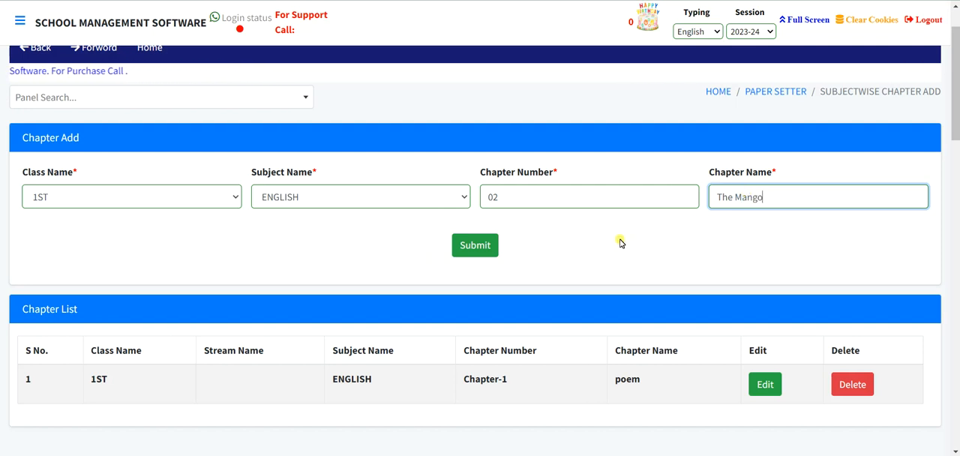
pyautogui.click(462, 251)
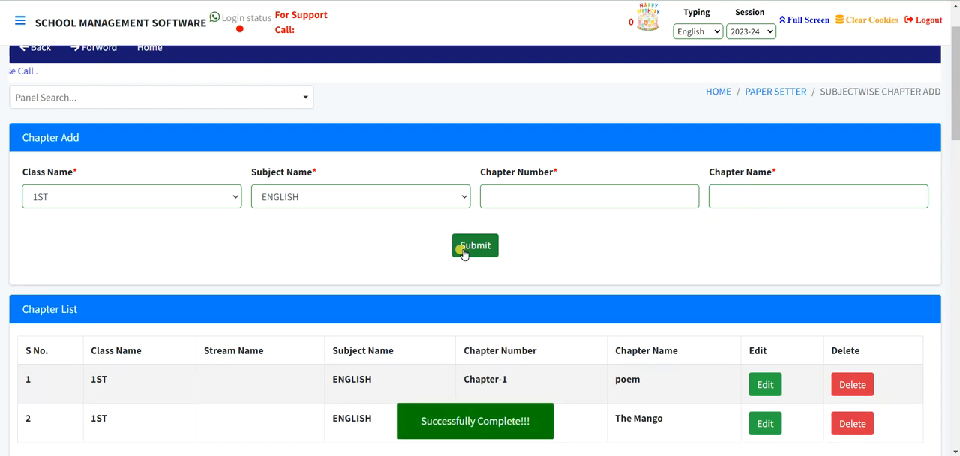
# Open the Question Add form in the Paper Setter module for class 1ST, subject ENGLISH and Chapter-2 The Mango.
pyautogui.scroll(1, 462, 252)
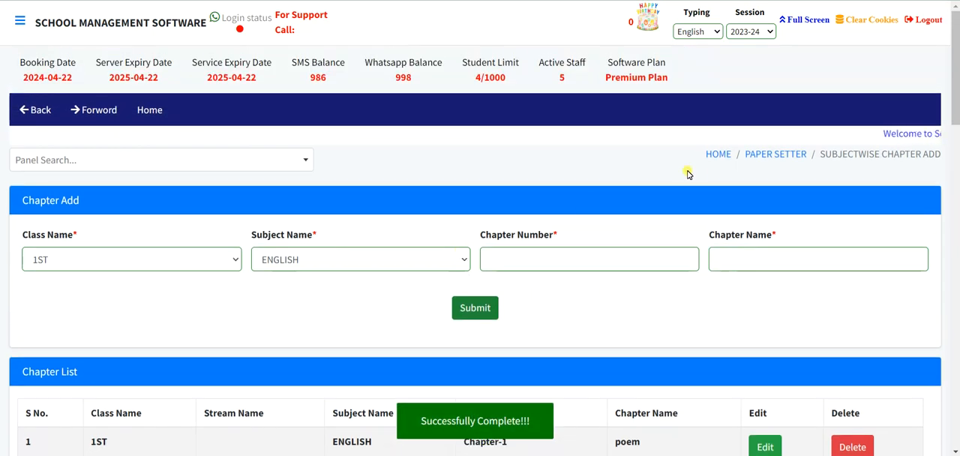
pyautogui.click(743, 155)
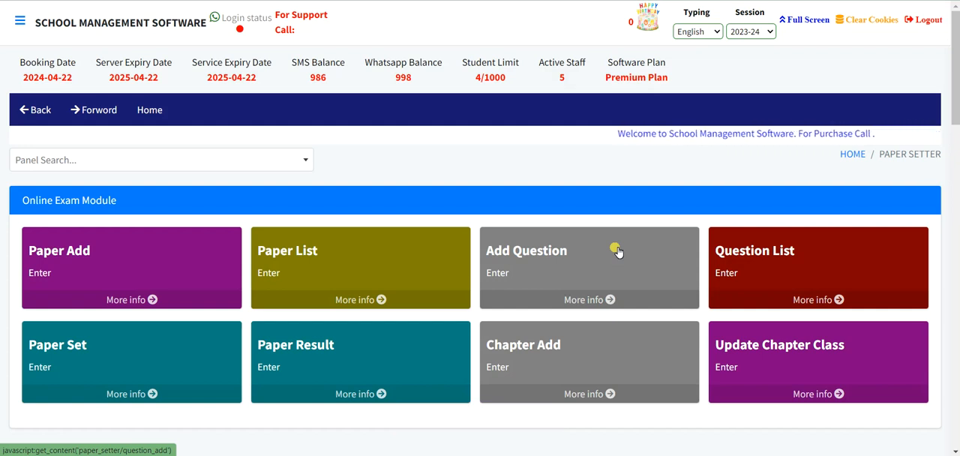
pyautogui.click(549, 254)
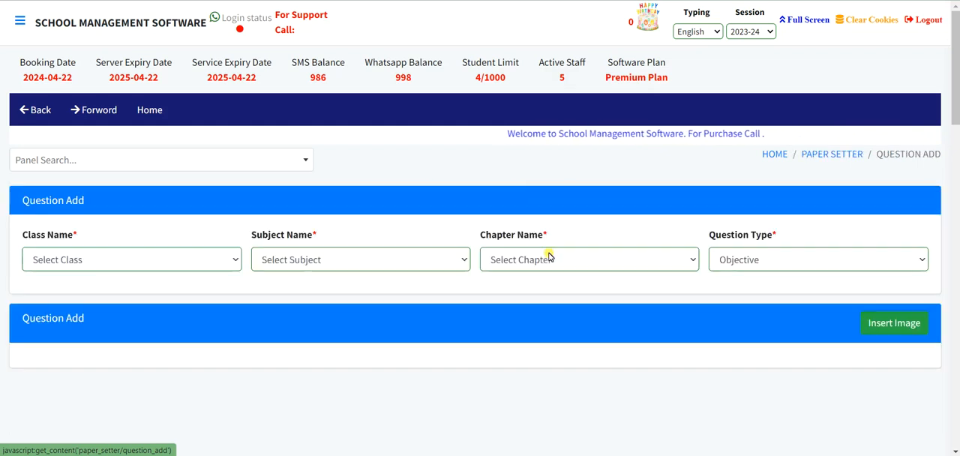
pyautogui.click(80, 260)
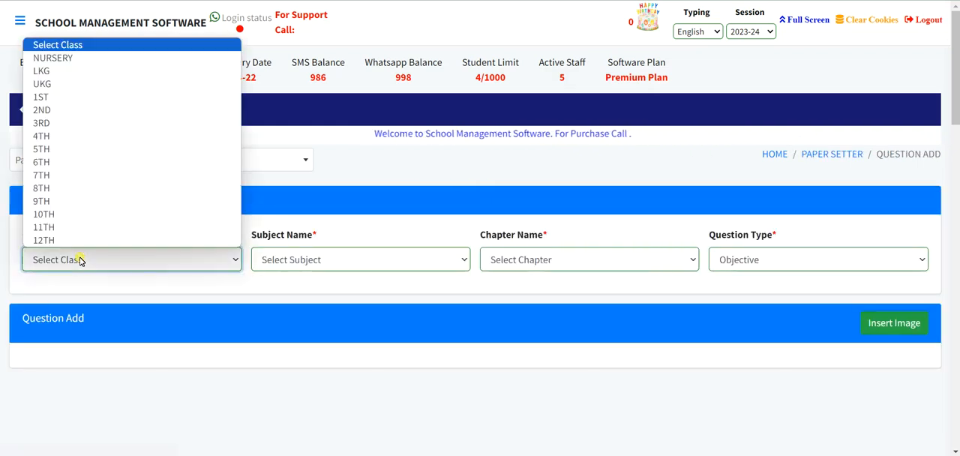
pyautogui.click(79, 97)
pyautogui.click(296, 260)
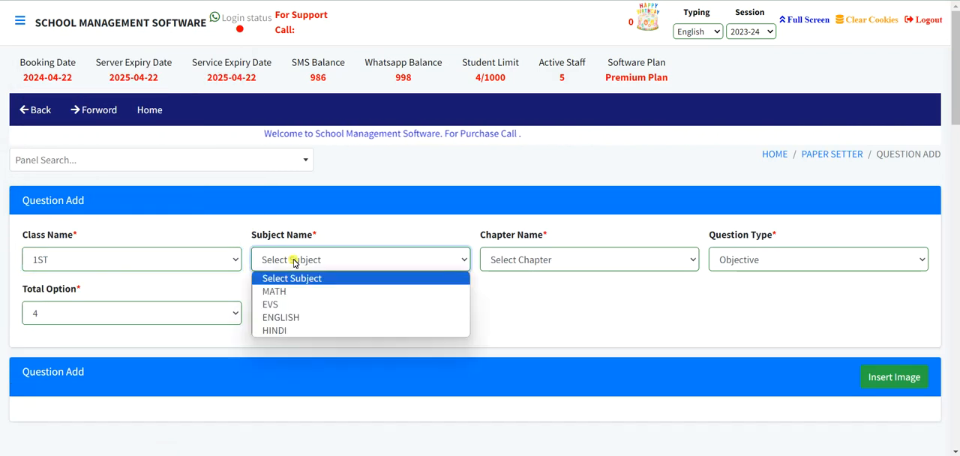
pyautogui.click(274, 318)
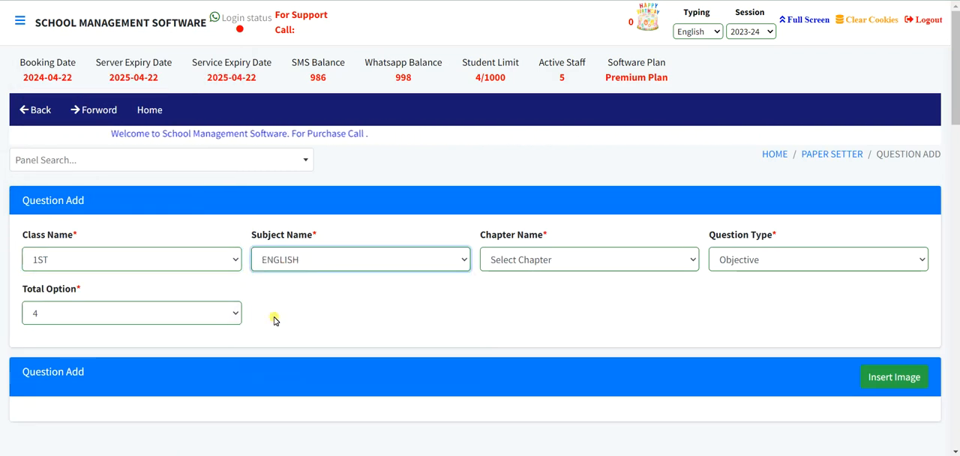
pyautogui.click(513, 261)
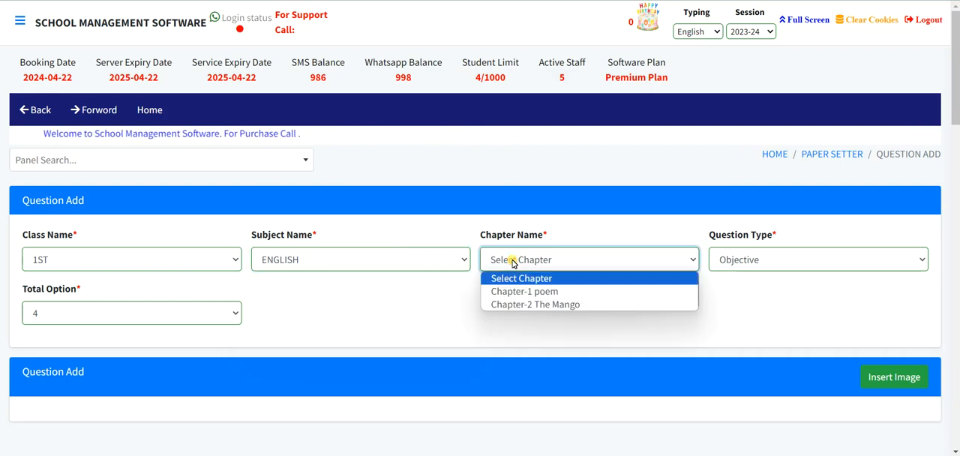
pyautogui.click(519, 304)
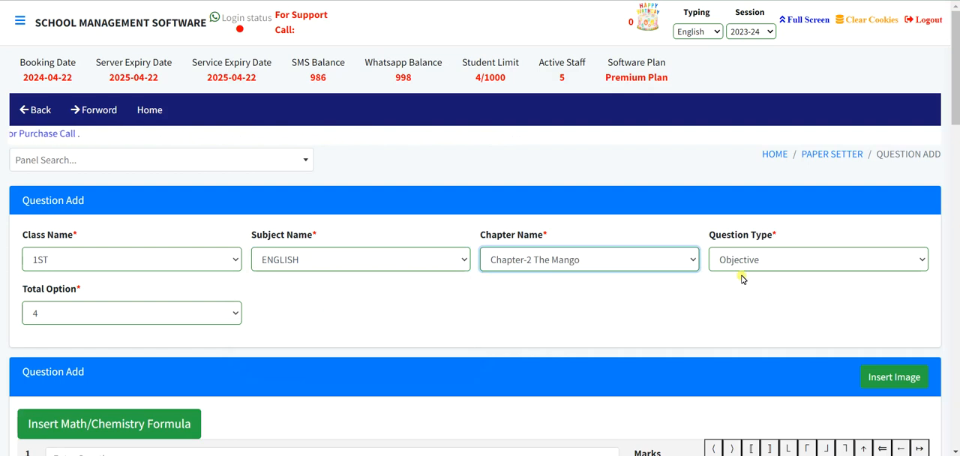
# Choose Objective as the question type for the new Chapter-2 The Mango question.
pyautogui.scroll(-2, 721, 277)
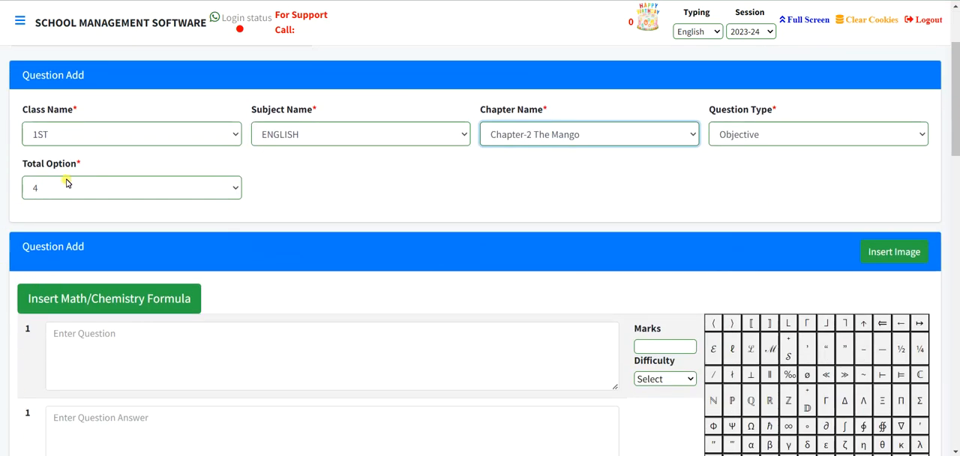
pyautogui.click(759, 129)
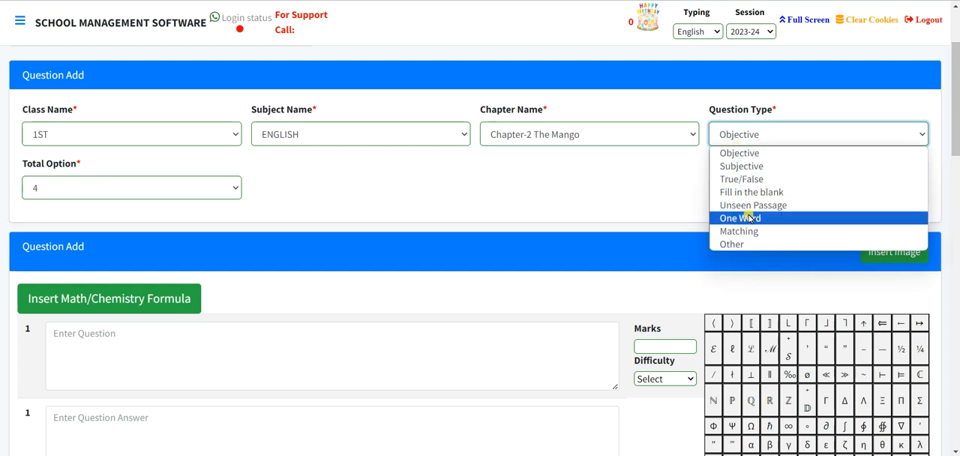
pyautogui.click(746, 153)
pyautogui.scroll(-1, 40, 240)
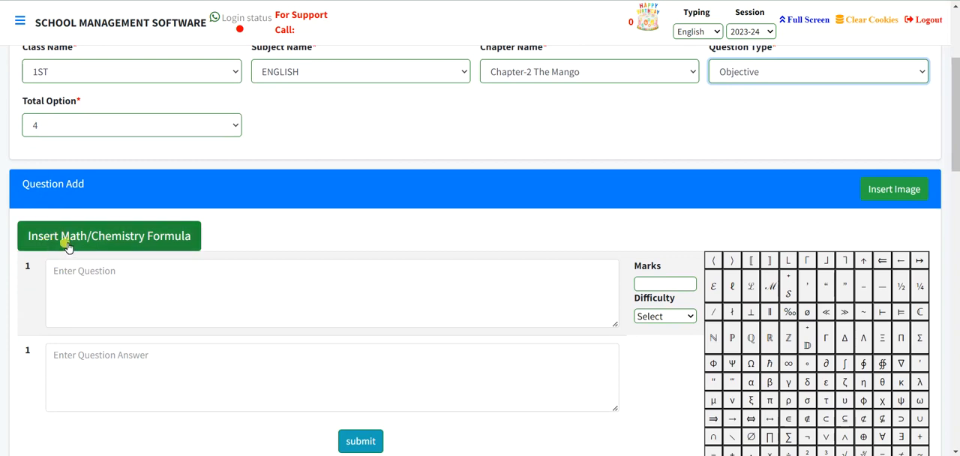
# View the maths formula editor offered for the question, and close it without inserting a formula.
pyautogui.click(126, 241)
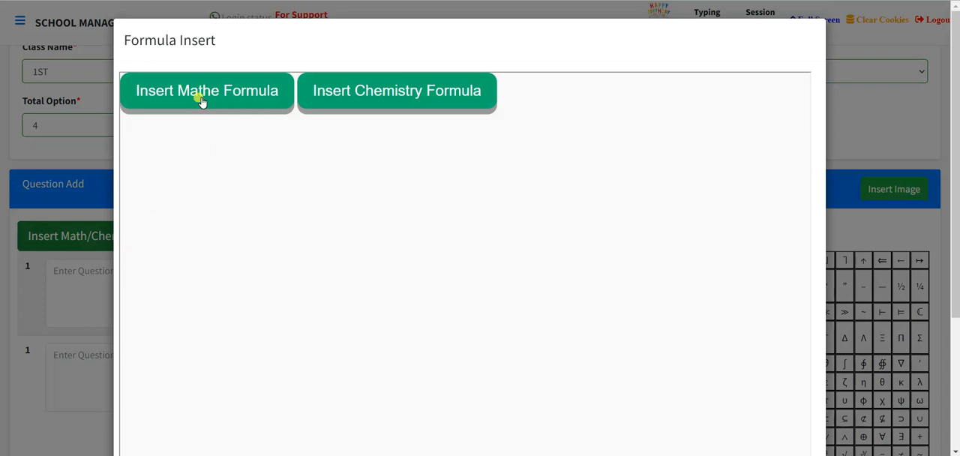
pyautogui.click(197, 88)
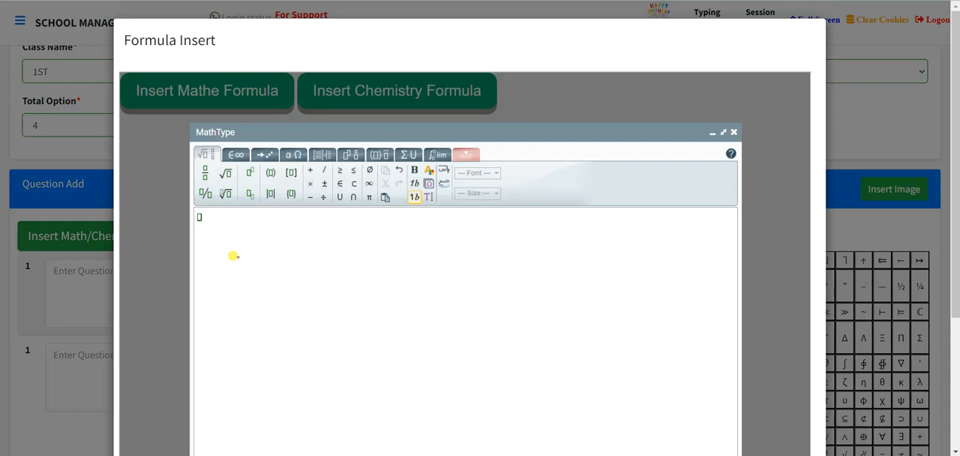
pyautogui.scroll(-3, 281, 257)
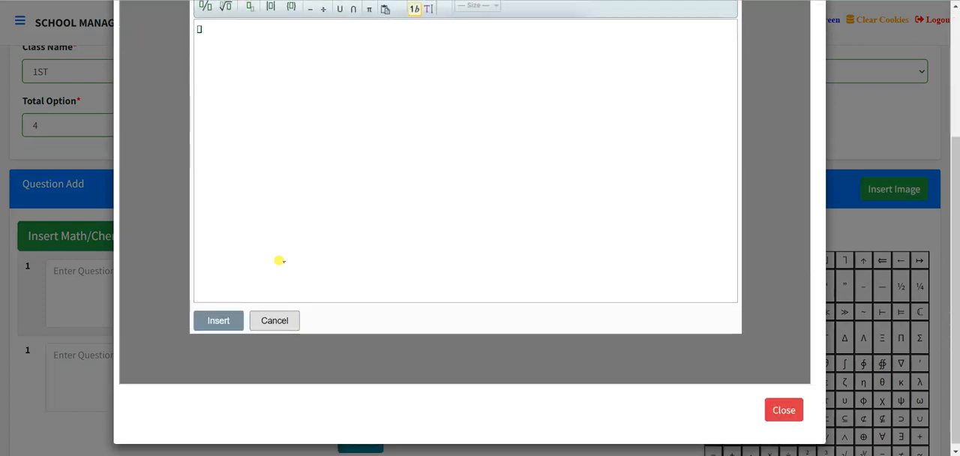
pyautogui.scroll(1, 279, 261)
pyautogui.click(275, 384)
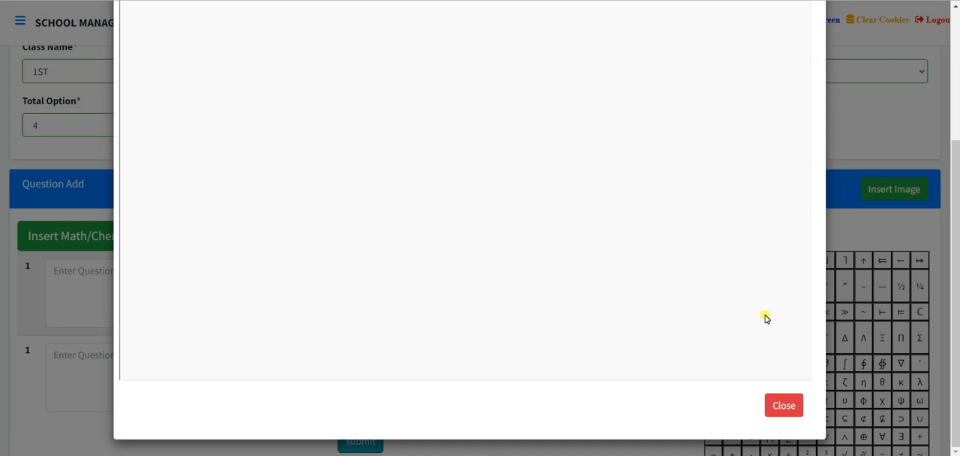
pyautogui.click(794, 411)
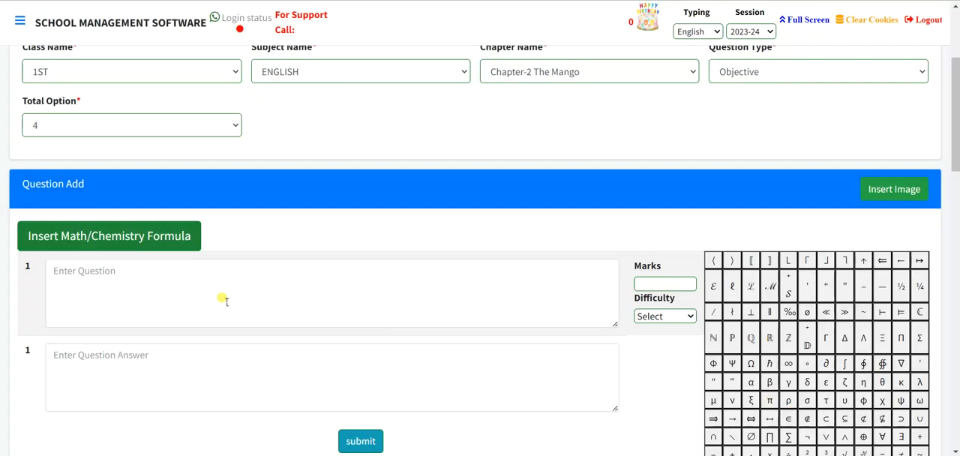
# Enter "See the image and write their name." as the text of question 1, and check the images available for insertion.
pyautogui.click(75, 277)
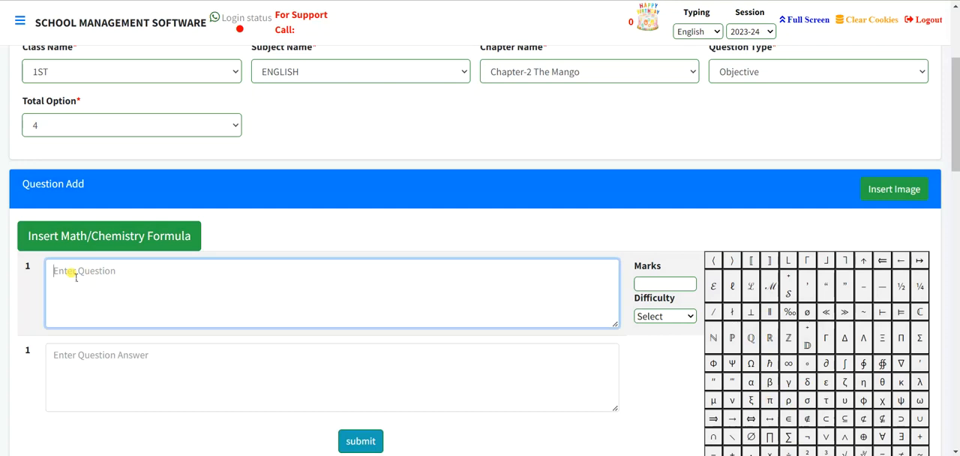
pyautogui.write('S')
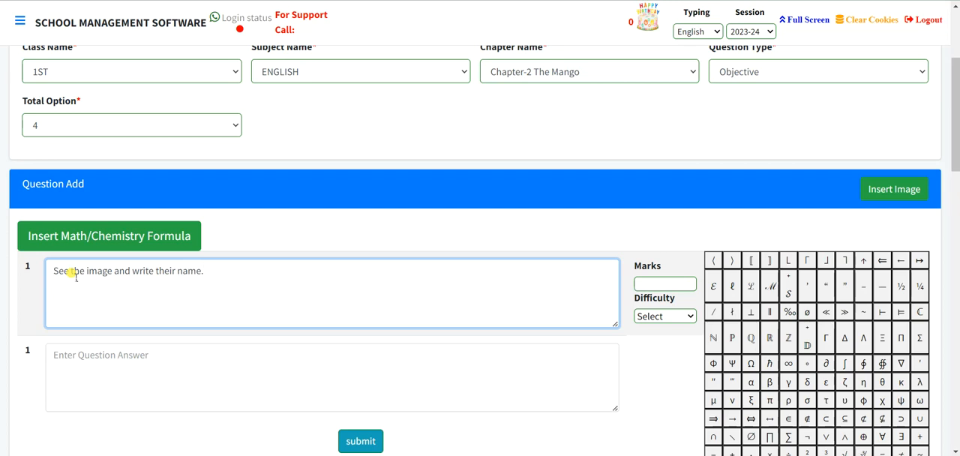
pyautogui.scroll(-1, 76, 277)
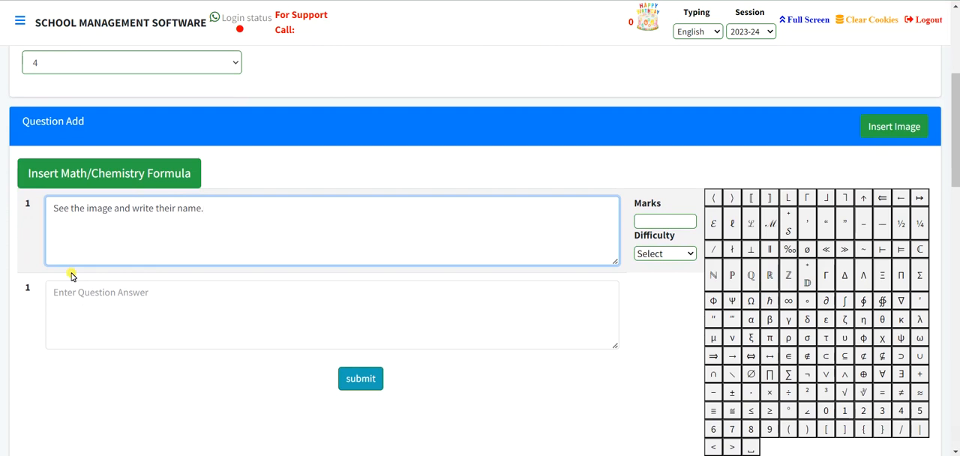
pyautogui.scroll(1, 72, 277)
pyautogui.scroll(1, 70, 274)
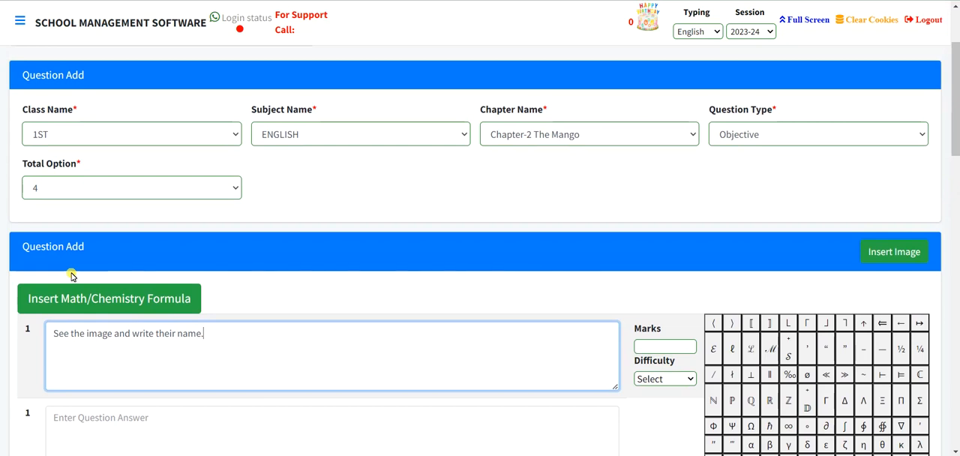
pyautogui.click(914, 254)
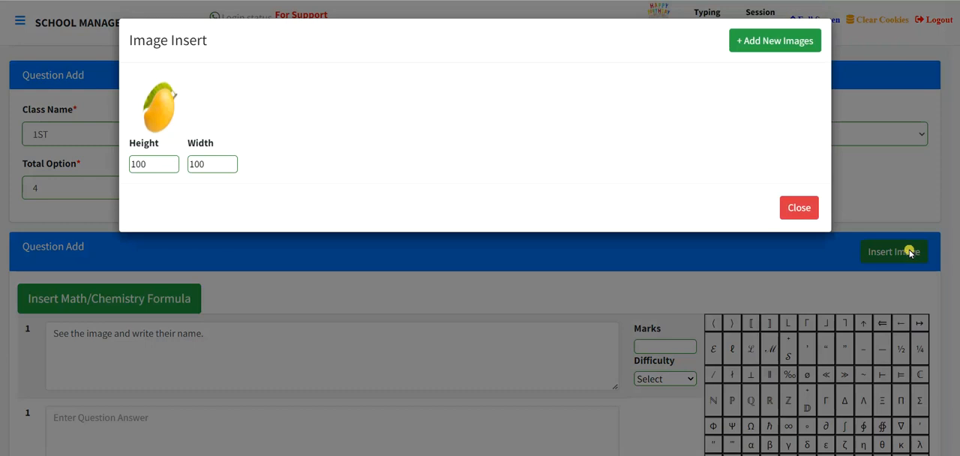
pyautogui.click(808, 209)
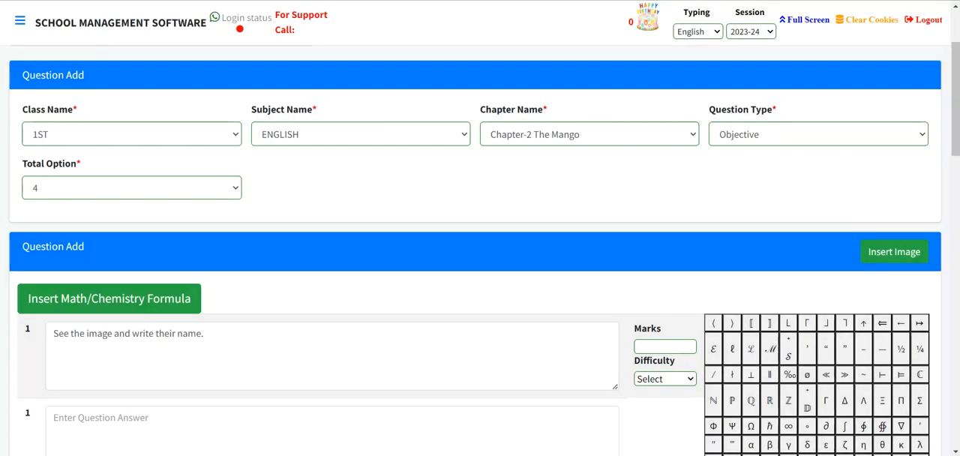
# Search Google for mango images in a new browser tab.
pyautogui.hotkey('ctrl', 't')
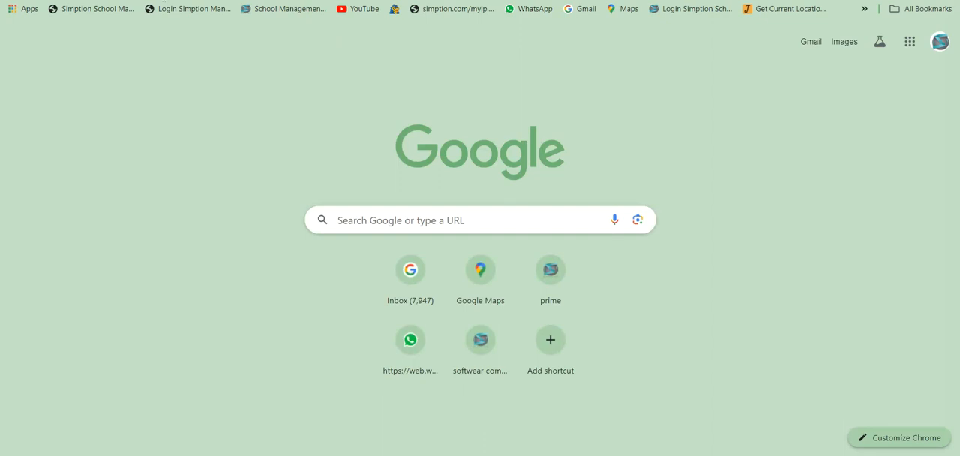
pyautogui.write('Mang')
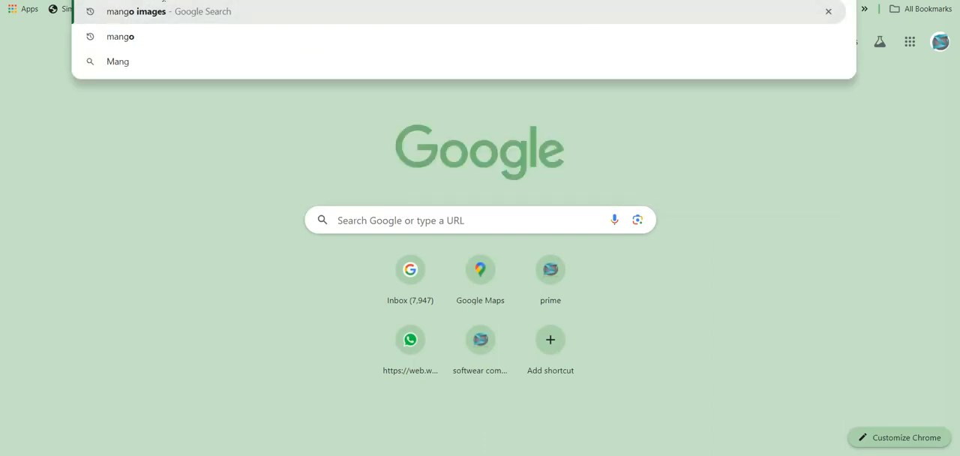
pyautogui.write('o im')
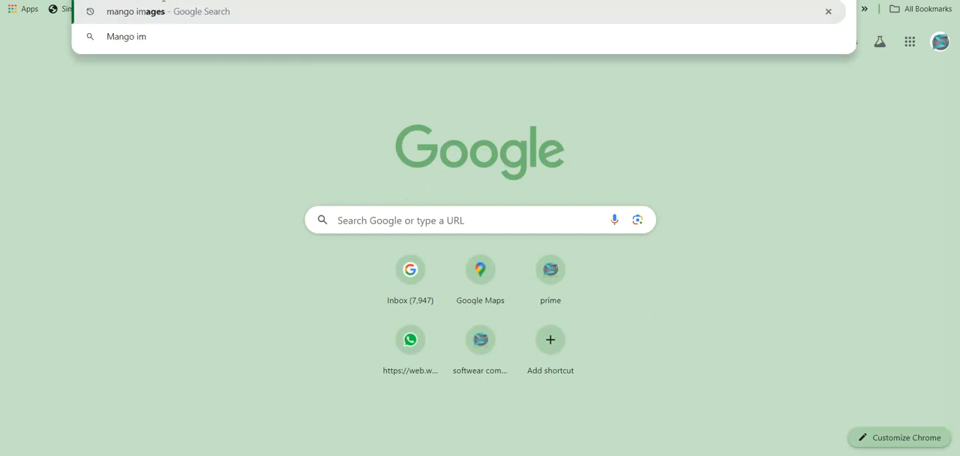
pyautogui.write('age')
pyautogui.press('Return')
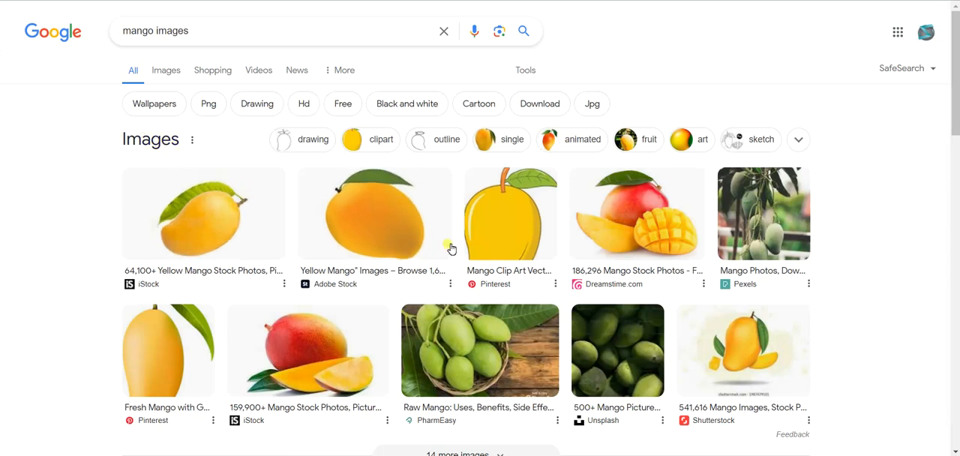
# Save the yellow mango image from the Adobe Stock result to the Desktop as download.jpg.
pyautogui.rightClick(369, 232)
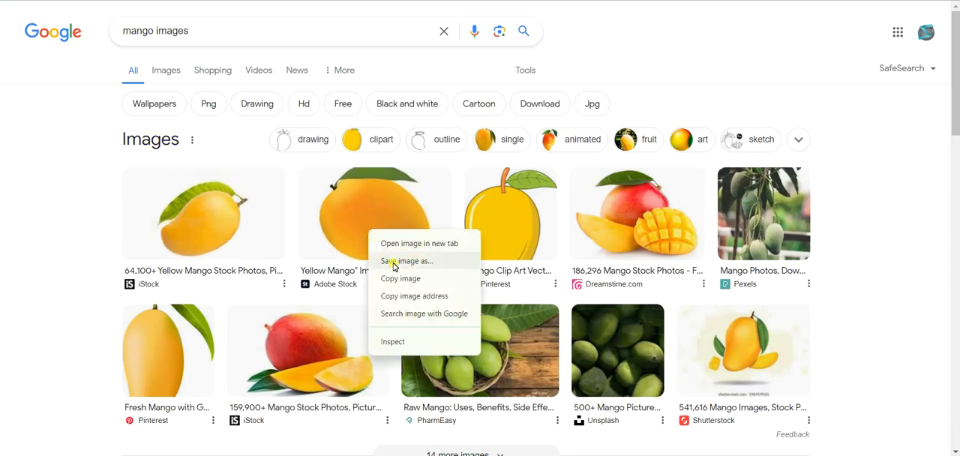
pyautogui.click(394, 261)
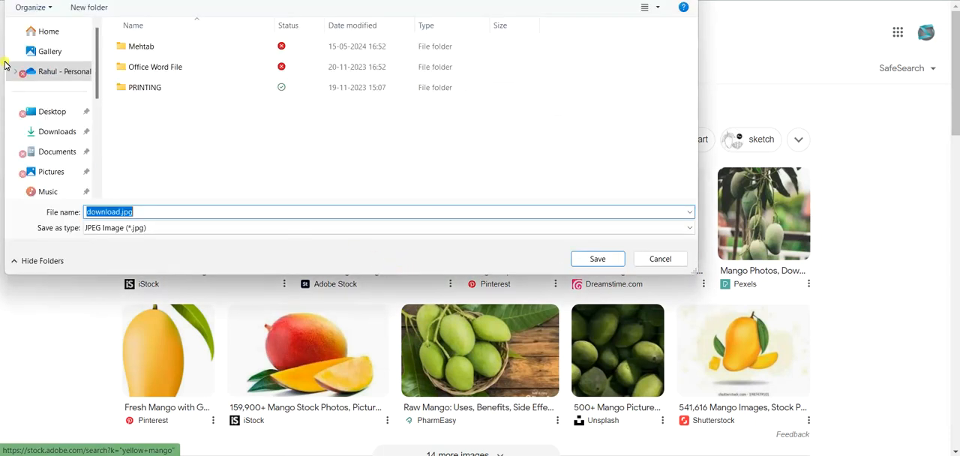
pyautogui.click(48, 112)
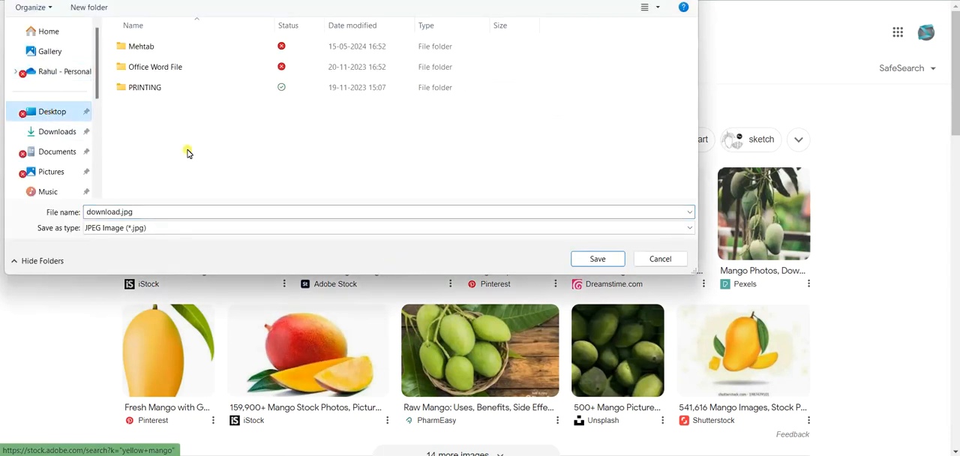
pyautogui.click(596, 260)
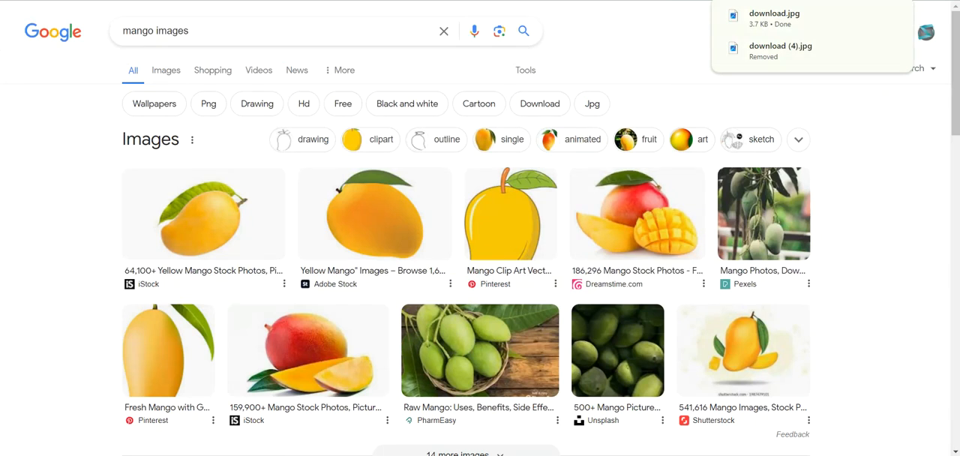
# Return to the Question Add form in School Management Software and upload download.jpg from the Desktop as a new insertable image.
pyautogui.click(83, 1)
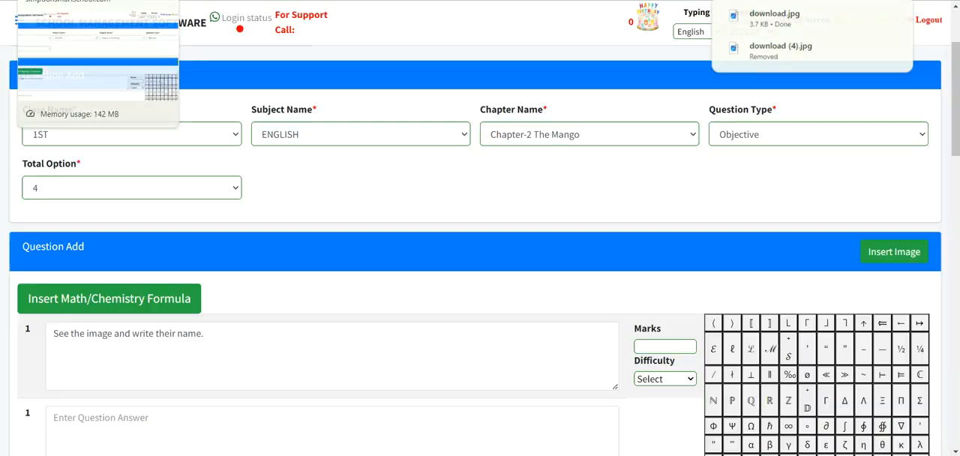
pyautogui.click(910, 249)
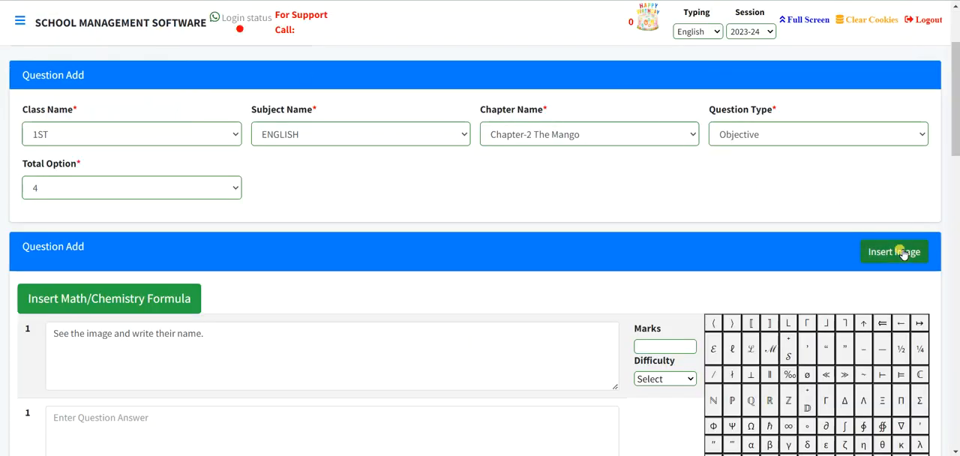
pyautogui.click(765, 41)
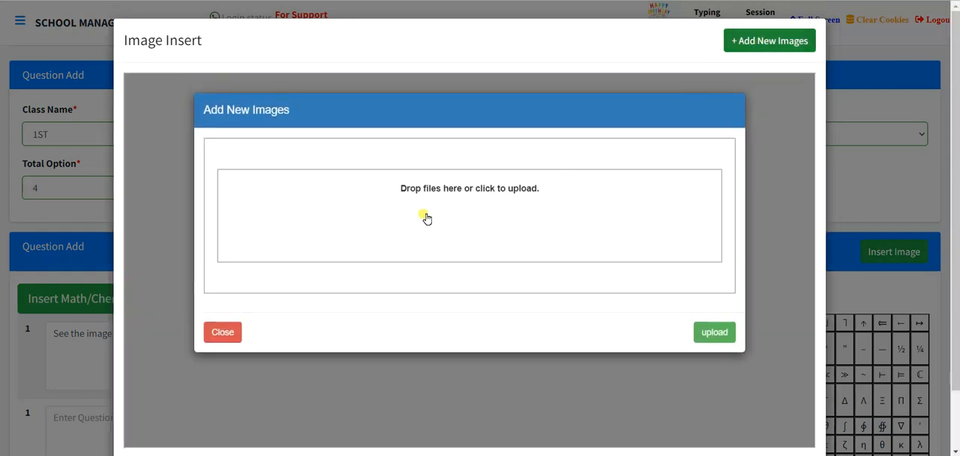
pyautogui.click(426, 218)
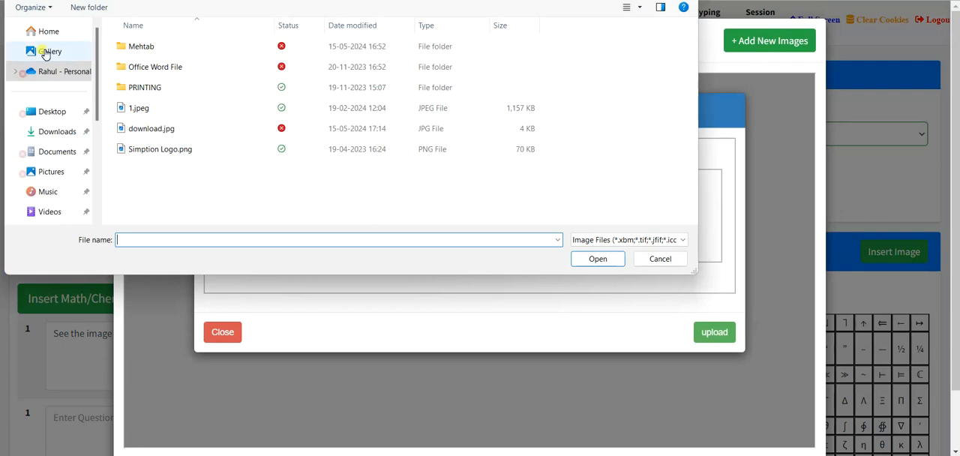
pyautogui.click(45, 114)
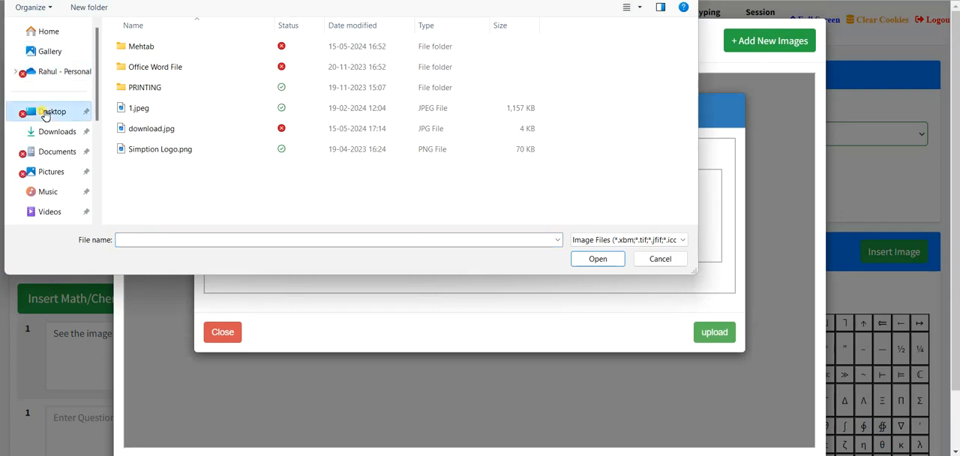
pyautogui.click(147, 133)
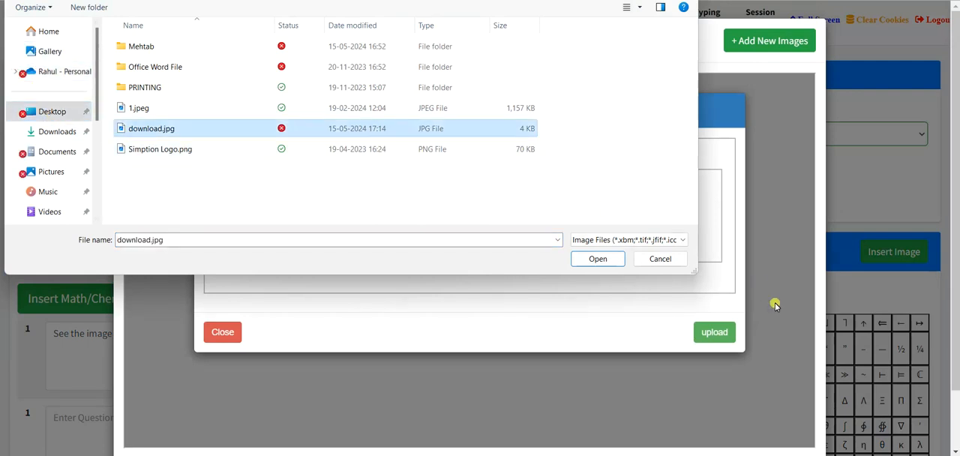
pyautogui.click(604, 263)
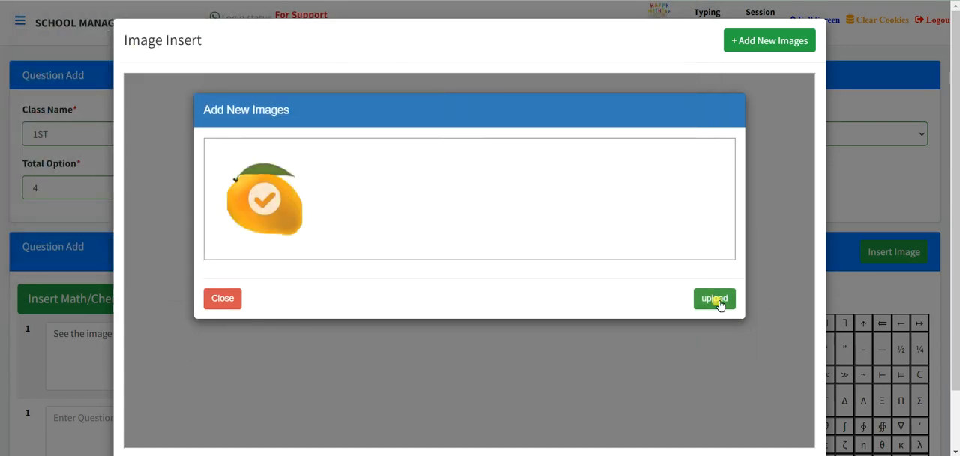
pyautogui.click(717, 300)
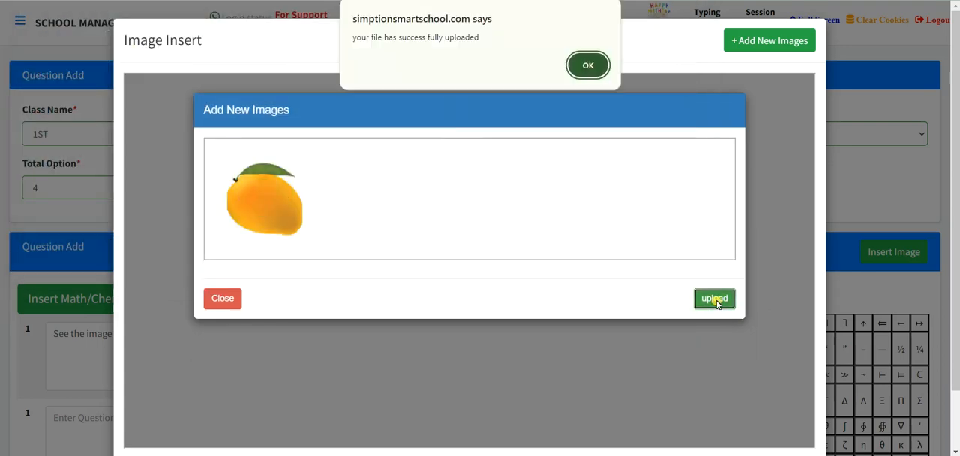
pyautogui.click(586, 67)
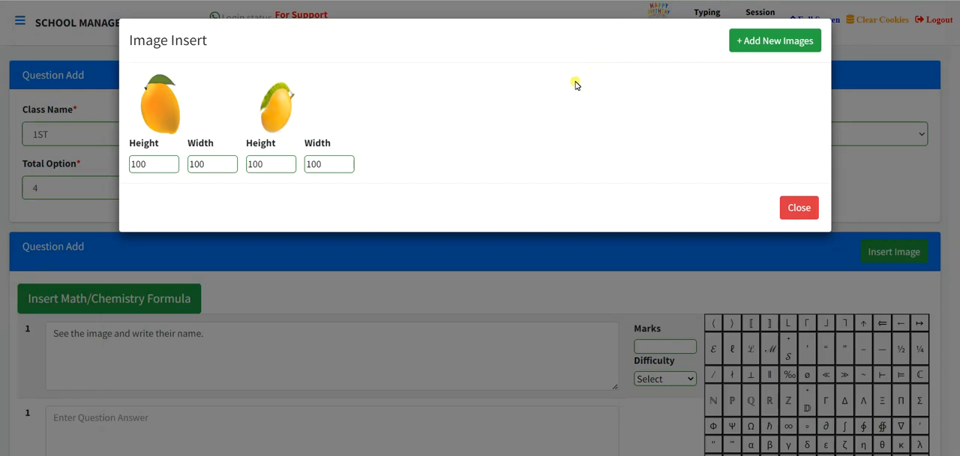
# Insert the second mango image, with height 100 and width 100, below the text of question 1.
pyautogui.click(281, 122)
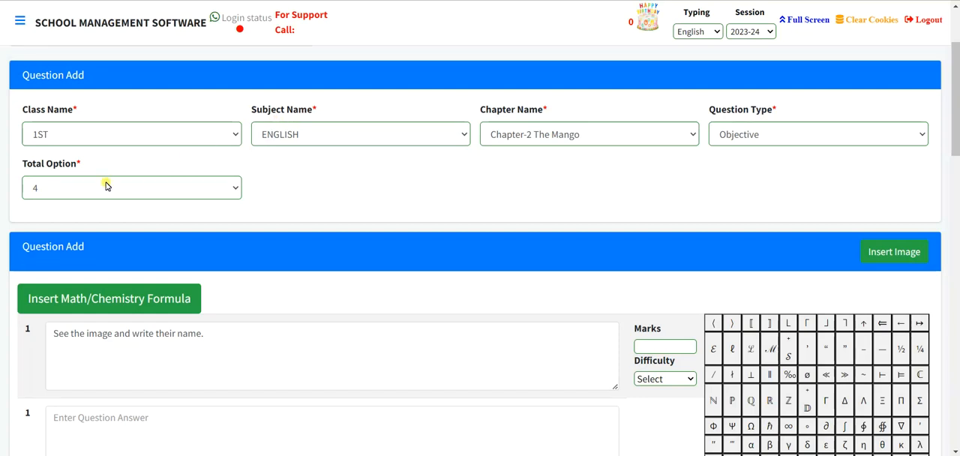
pyautogui.click(65, 349)
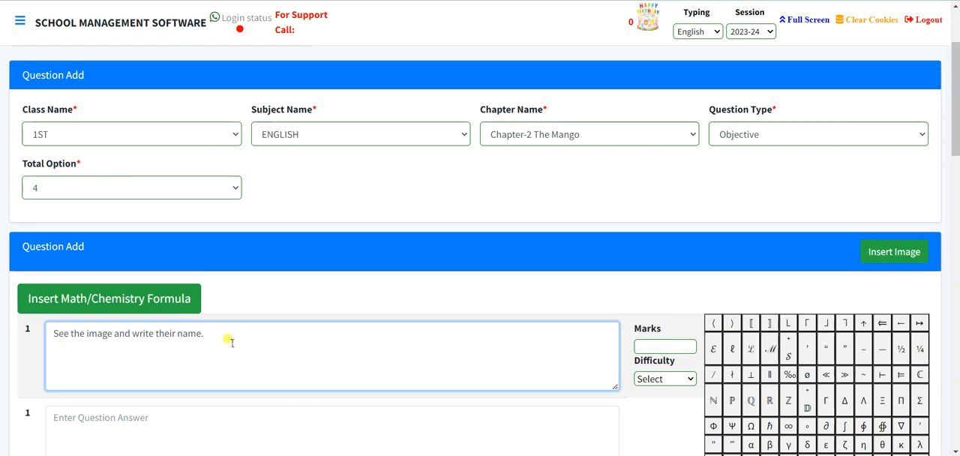
pyautogui.write("<img src='https://schooldata.co.in/data-content/simptionsmartschool/fortraining/paper_setter_image/91633557_download_(4).jpg' height='100' width='100' >")
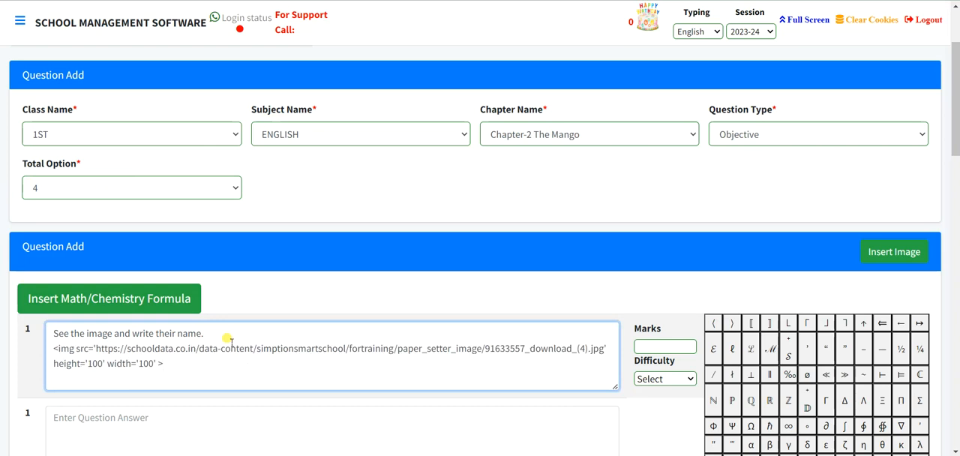
pyautogui.scroll(-1, 229, 340)
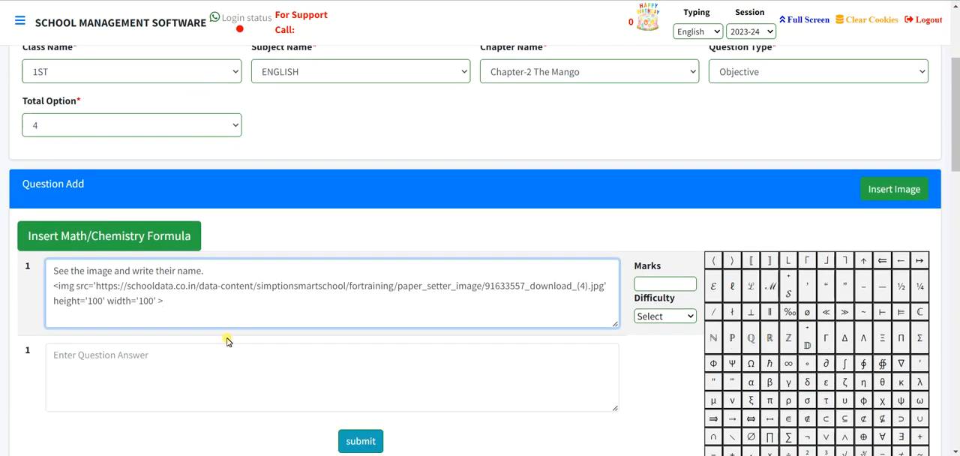
# Submit the question with the mango image and open the Question List of the Paper Setter module.
pyautogui.click(361, 441)
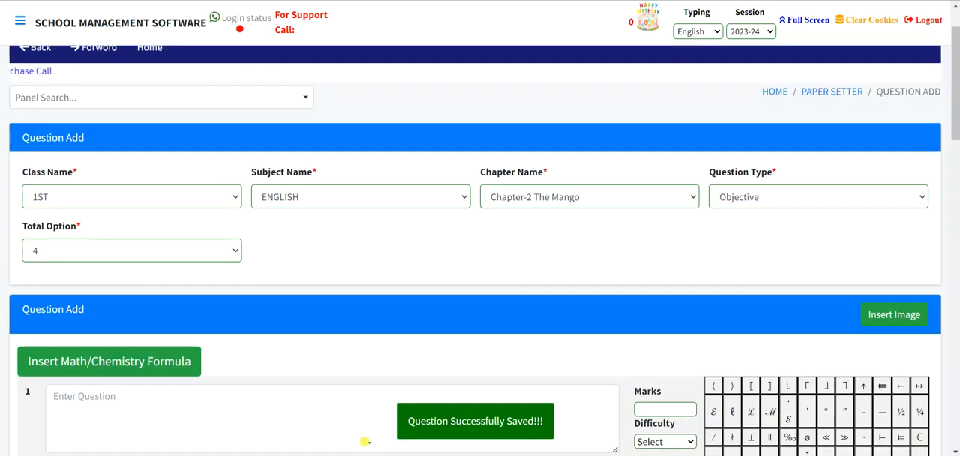
pyautogui.click(835, 93)
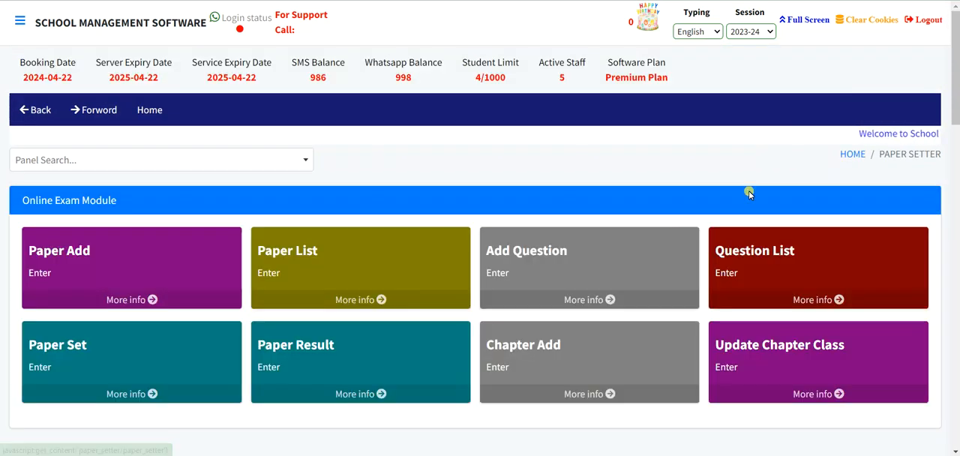
pyautogui.click(780, 260)
pyautogui.scroll(-2, 358, 259)
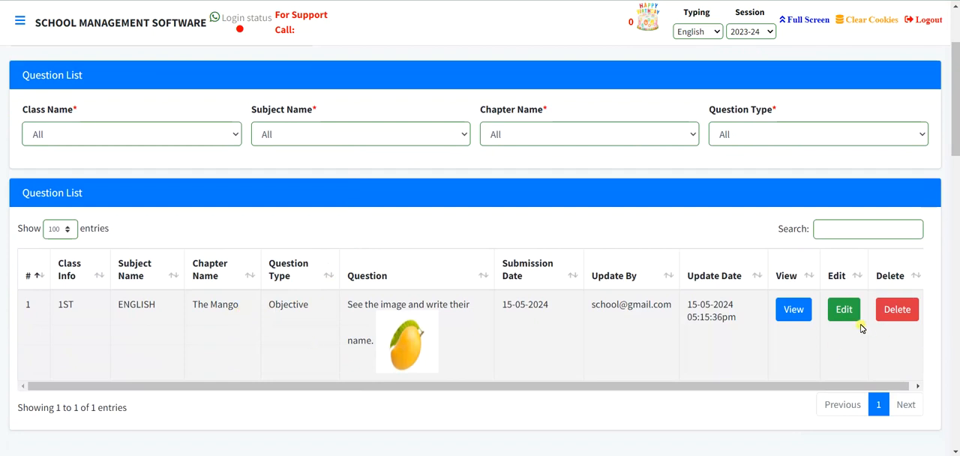
# Look at the mango question's view and edit forms from the Question List, closing each without changes.
pyautogui.click(793, 306)
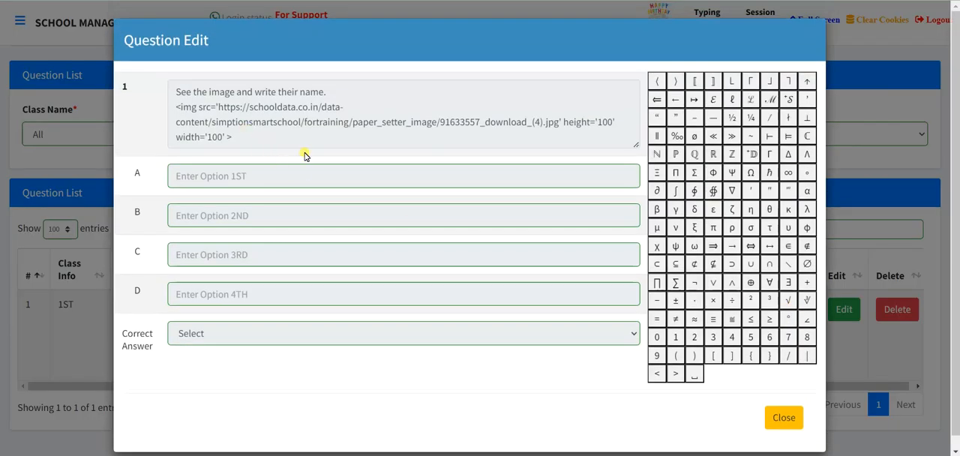
pyautogui.click(782, 417)
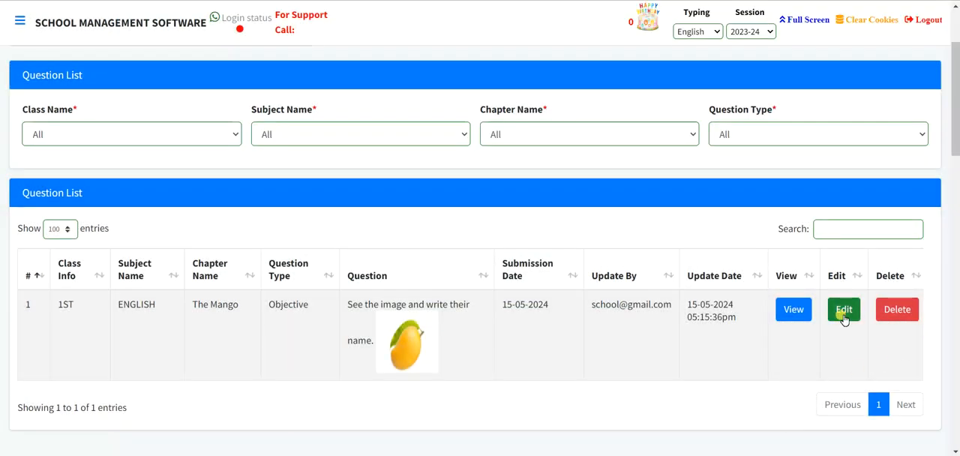
pyautogui.click(842, 317)
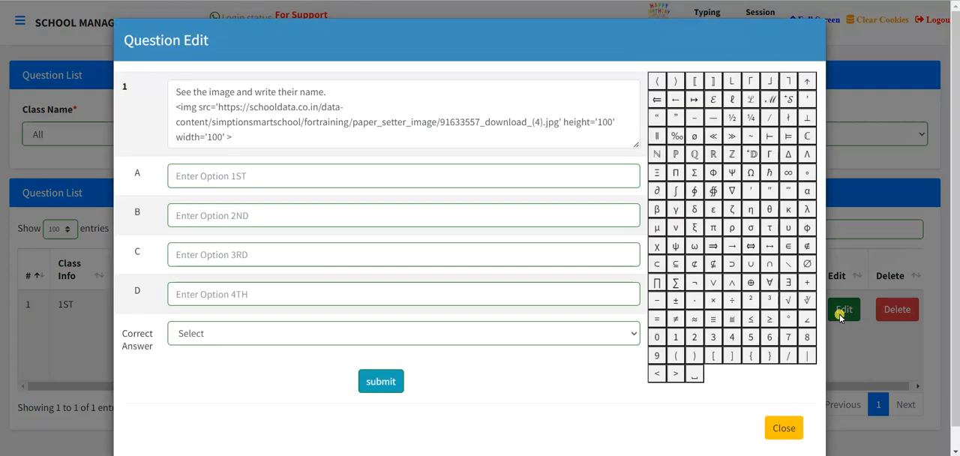
pyautogui.click(774, 426)
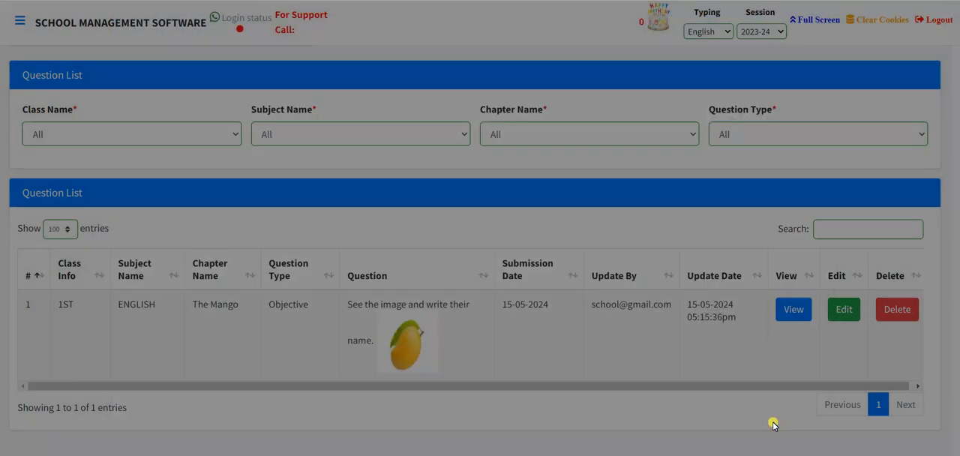
# Open Paper Set in the Paper Setter module and select the paper English(1ST[ENGLISH]).
pyautogui.scroll(1, 767, 359)
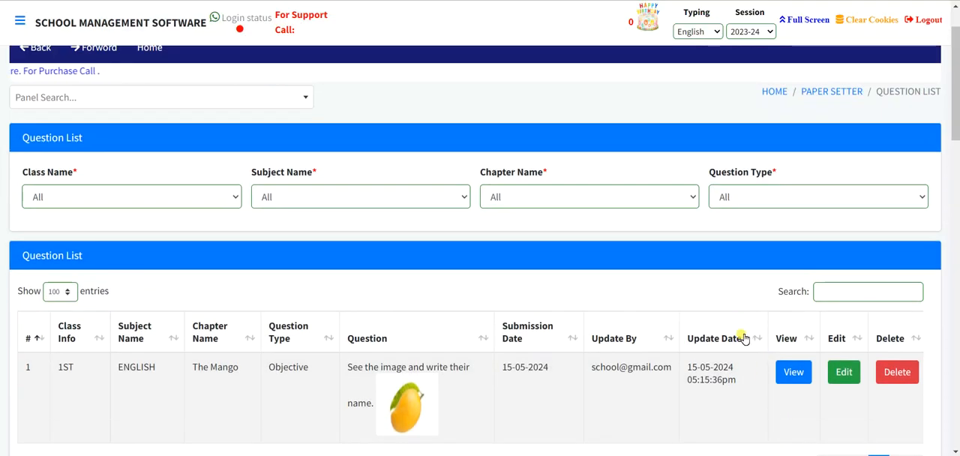
pyautogui.click(809, 91)
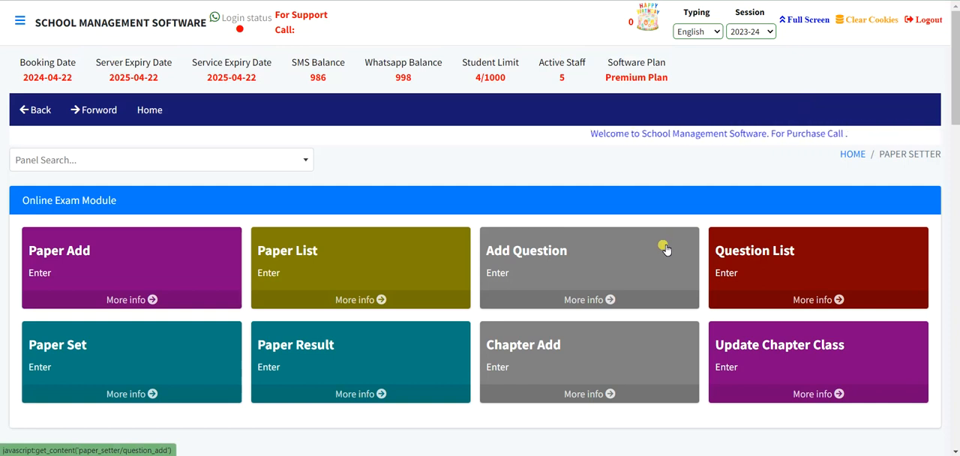
pyautogui.scroll(-1, 665, 248)
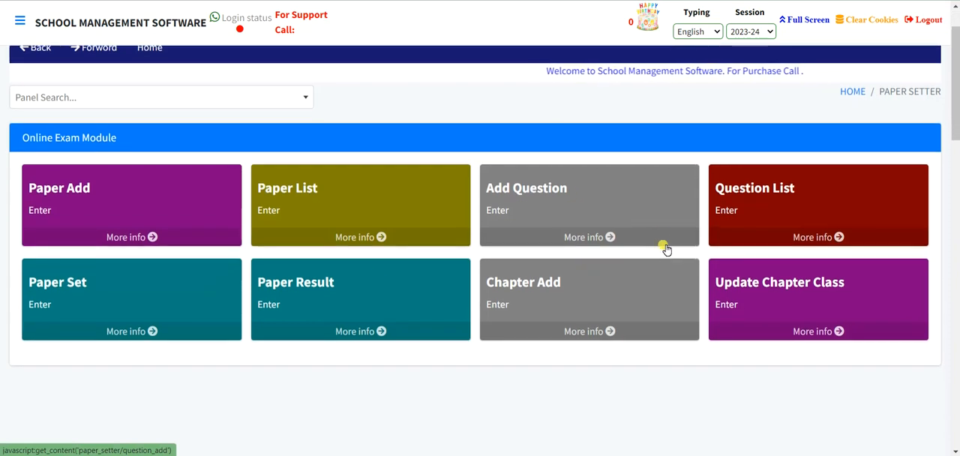
pyautogui.click(120, 289)
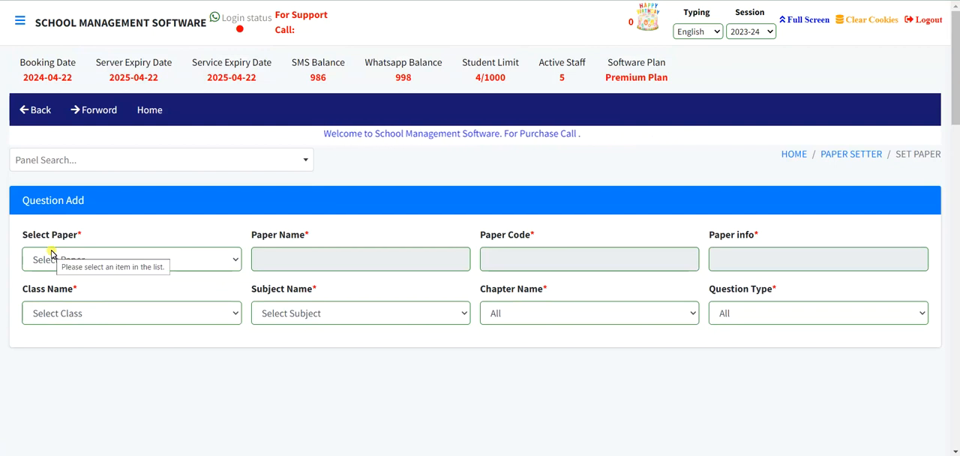
pyautogui.click(51, 259)
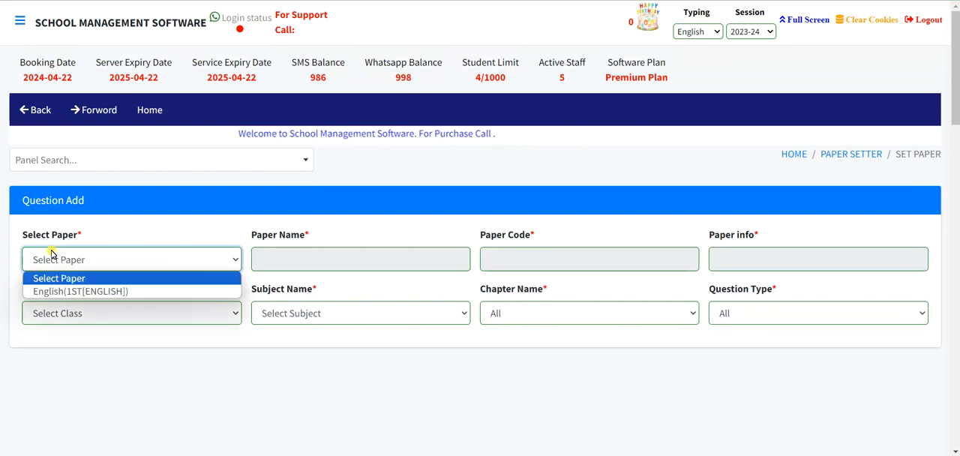
pyautogui.click(61, 293)
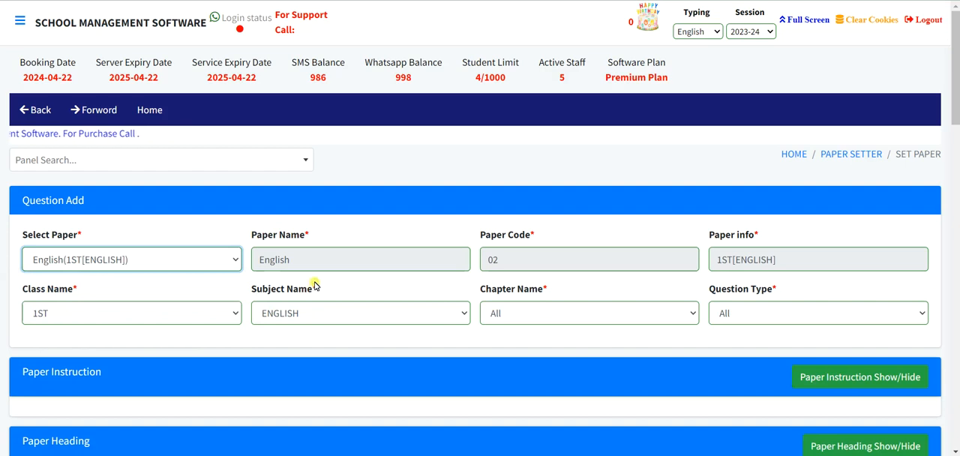
# Add and submit the paper instruction "All Question re compulsury".
pyautogui.scroll(-1, 617, 262)
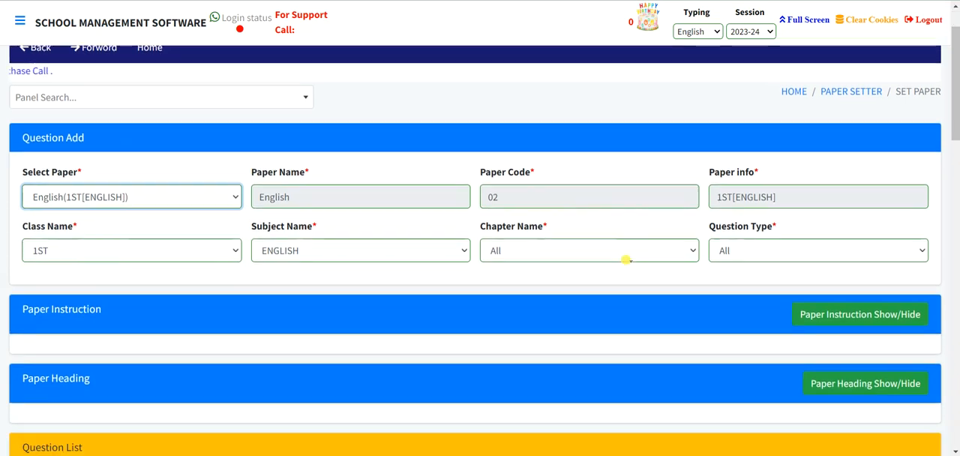
pyautogui.scroll(-1, 627, 263)
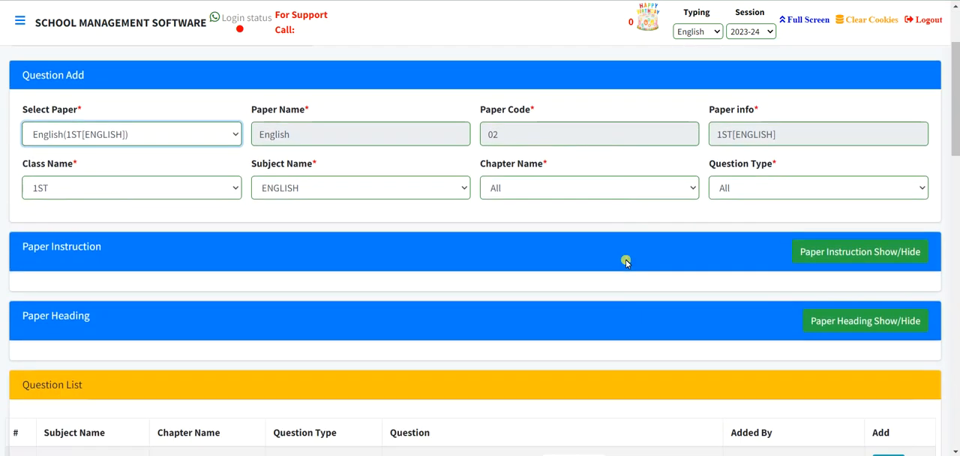
pyautogui.click(866, 253)
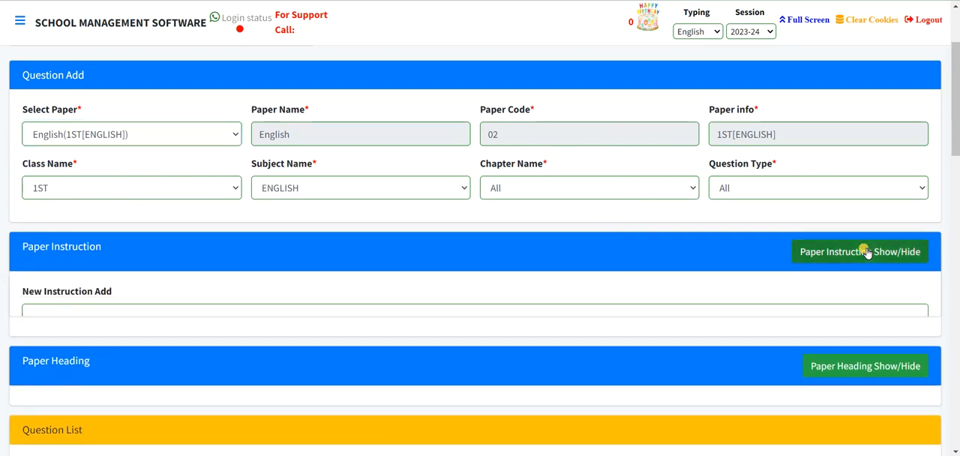
pyautogui.scroll(-2, 273, 309)
pyautogui.click(36, 192)
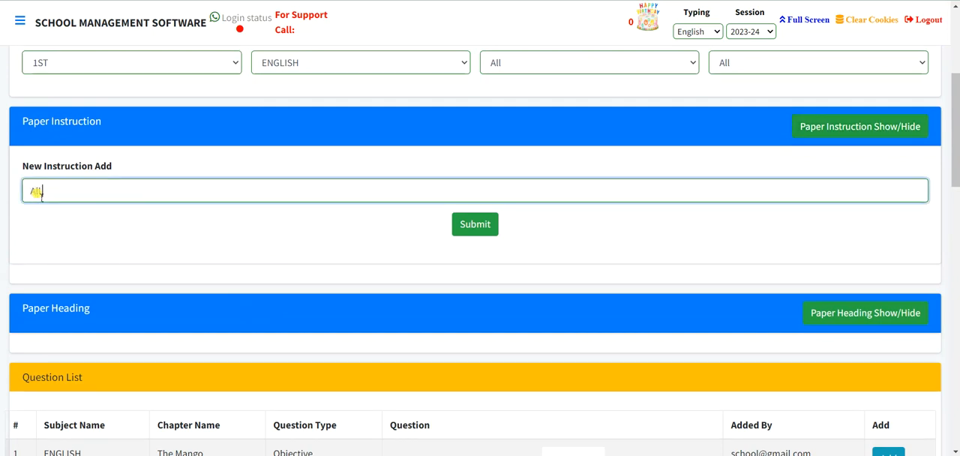
pyautogui.write('AllQ')
pyautogui.write('uestion A')
pyautogui.write('re com')
pyautogui.write('puls')
pyautogui.write('ury')
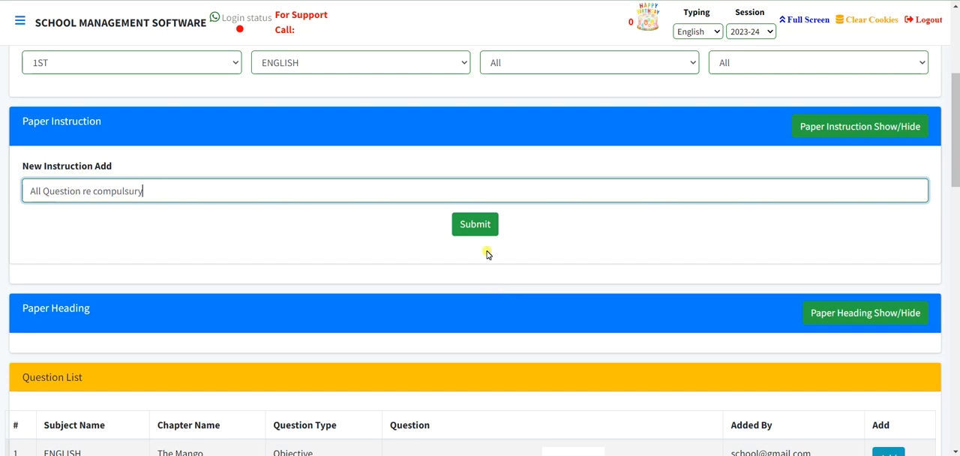
pyautogui.click(474, 225)
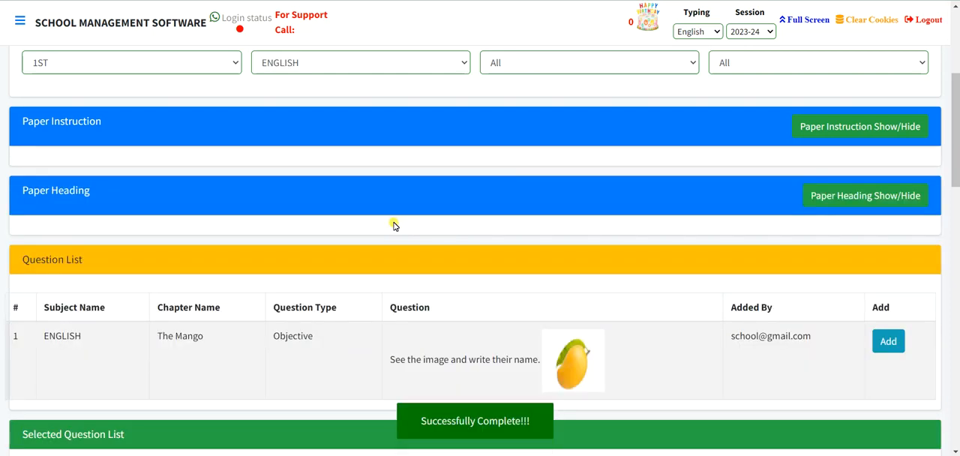
# Add and submit the paper heading "Objective type que".
pyautogui.click(899, 196)
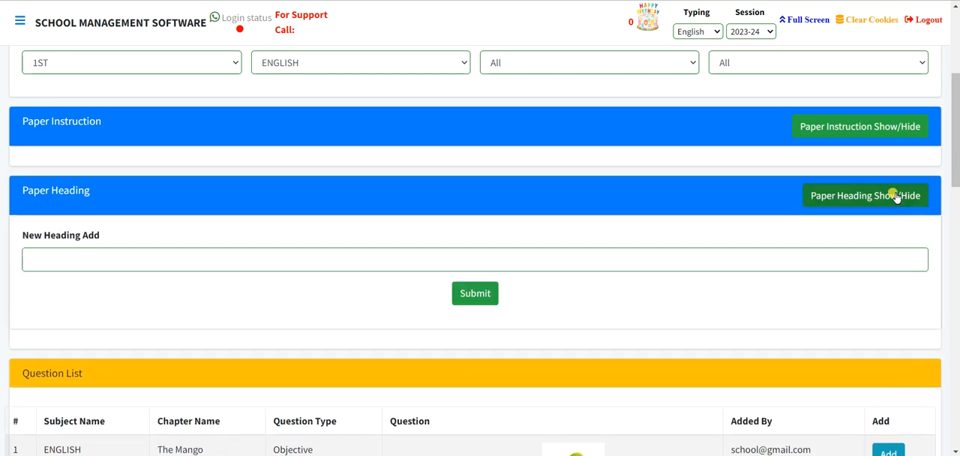
pyautogui.click(35, 259)
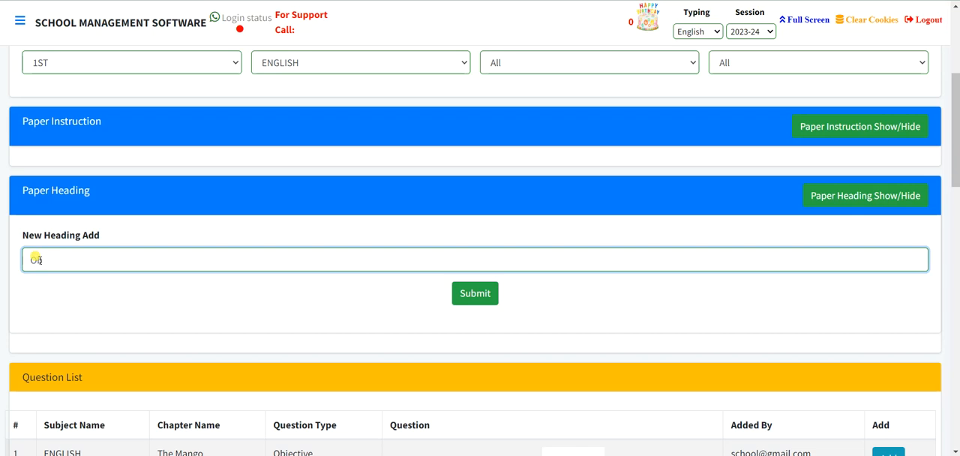
pyautogui.write('jective type que')
pyautogui.click(491, 299)
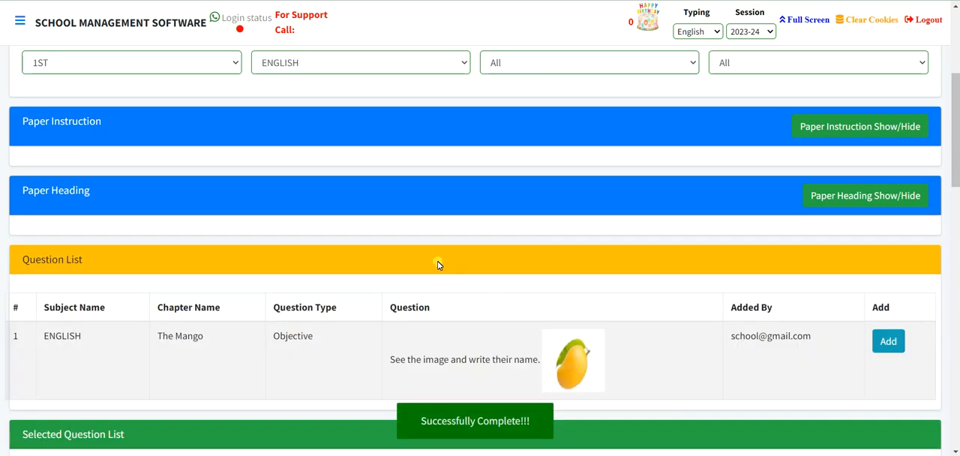
# Start adding the mango image question to the paper and choose "Objective type que" as its question heading.
pyautogui.scroll(-1, 427, 256)
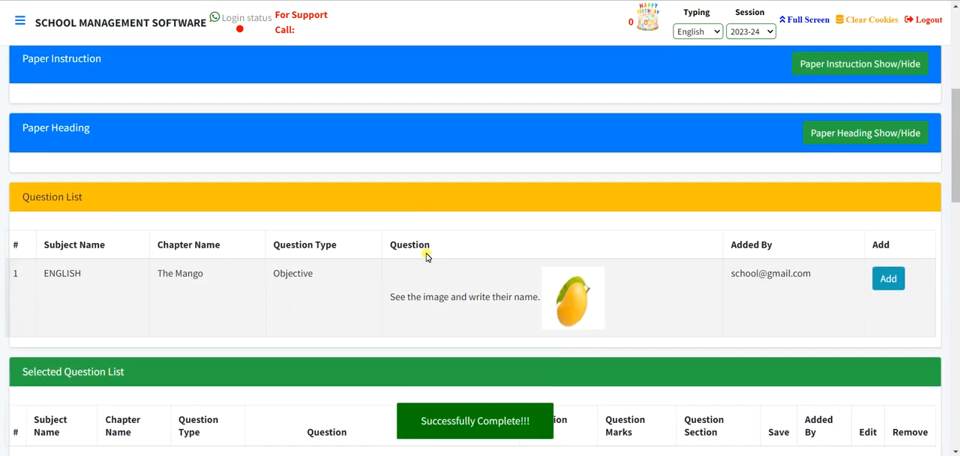
pyautogui.scroll(-3, 427, 256)
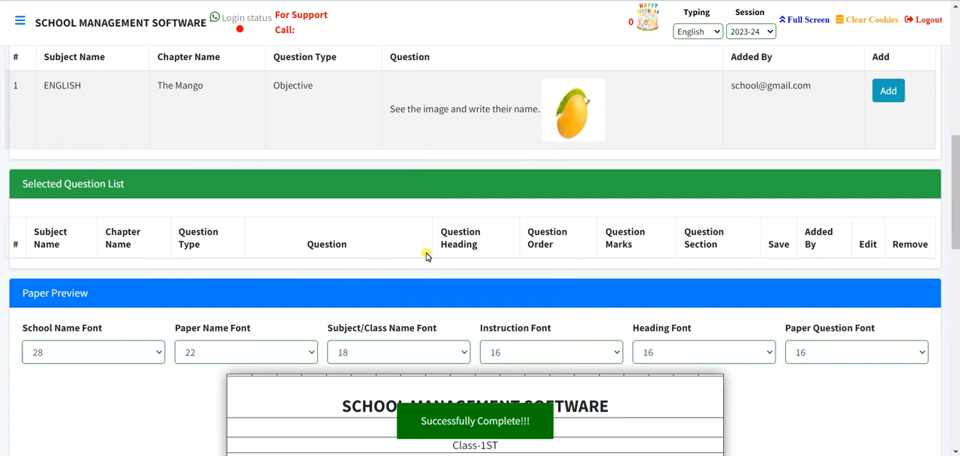
pyautogui.scroll(2, 426, 257)
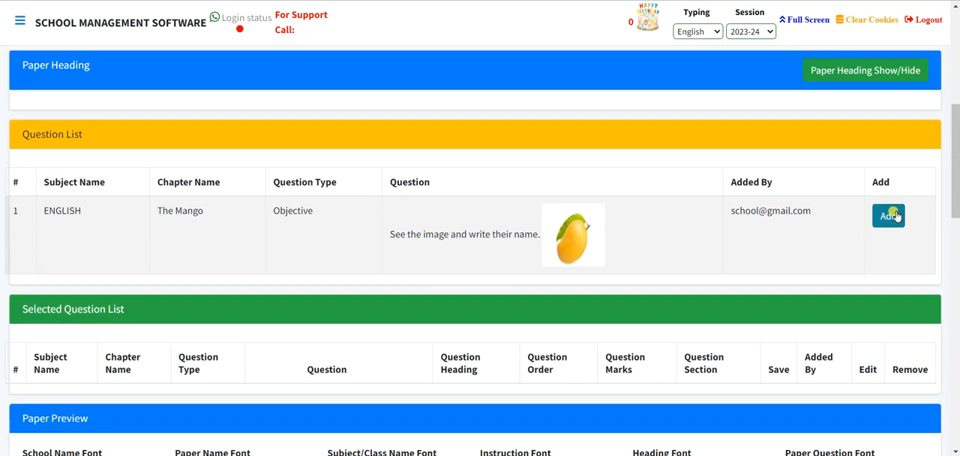
pyautogui.scroll(-5, 500, 238)
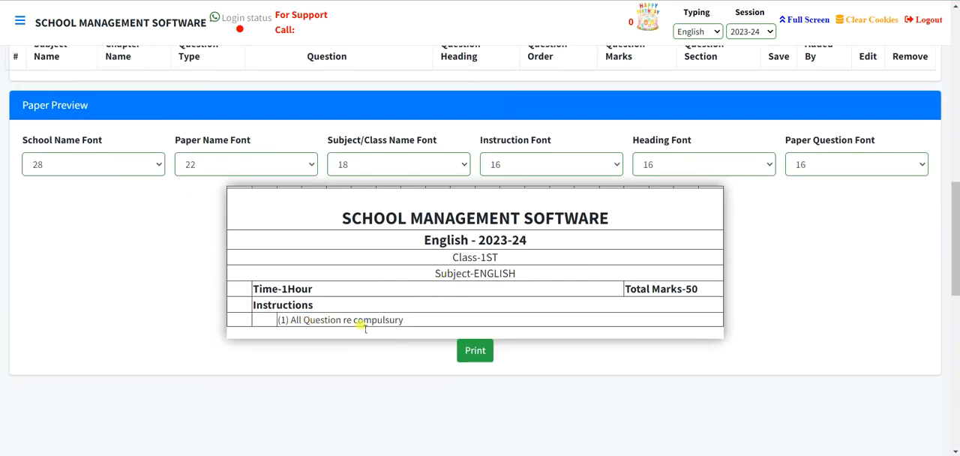
pyautogui.scroll(3, 387, 298)
pyautogui.scroll(2, 390, 285)
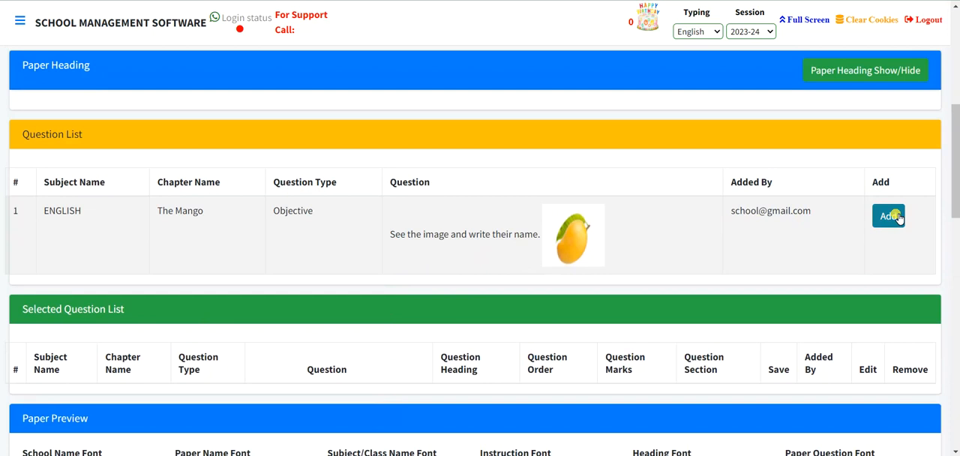
pyautogui.click(889, 216)
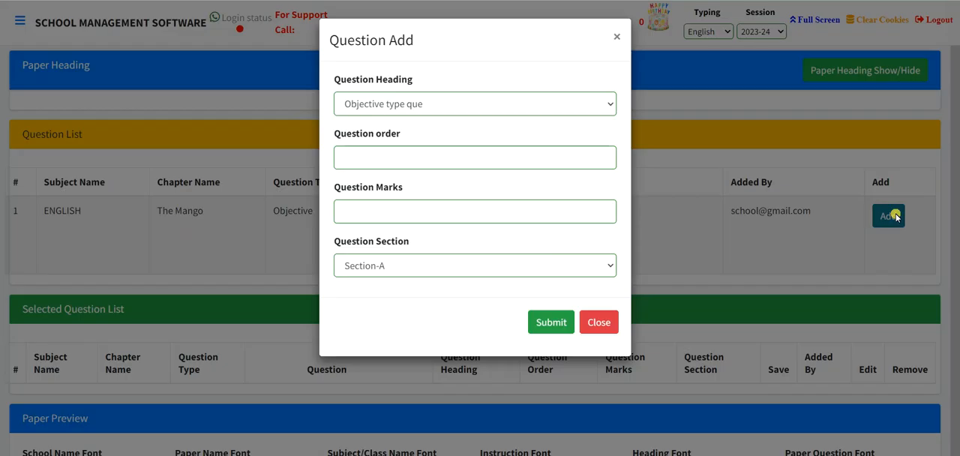
pyautogui.click(397, 110)
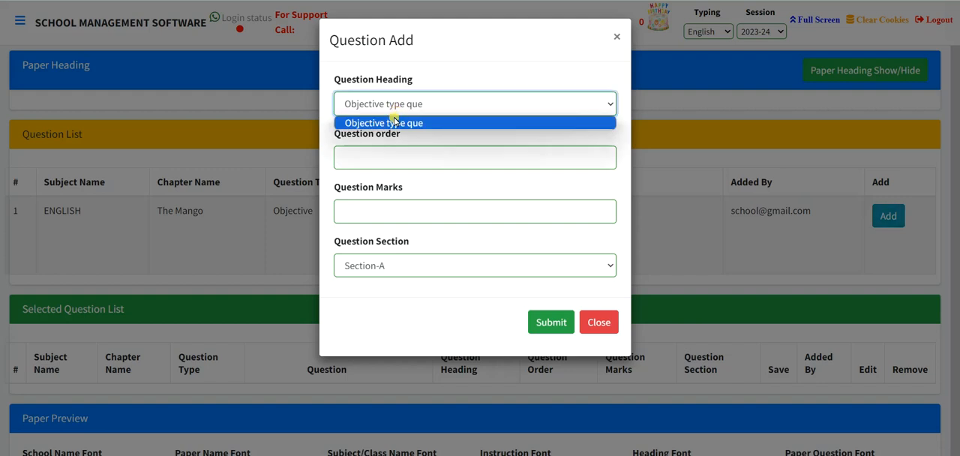
pyautogui.click(394, 123)
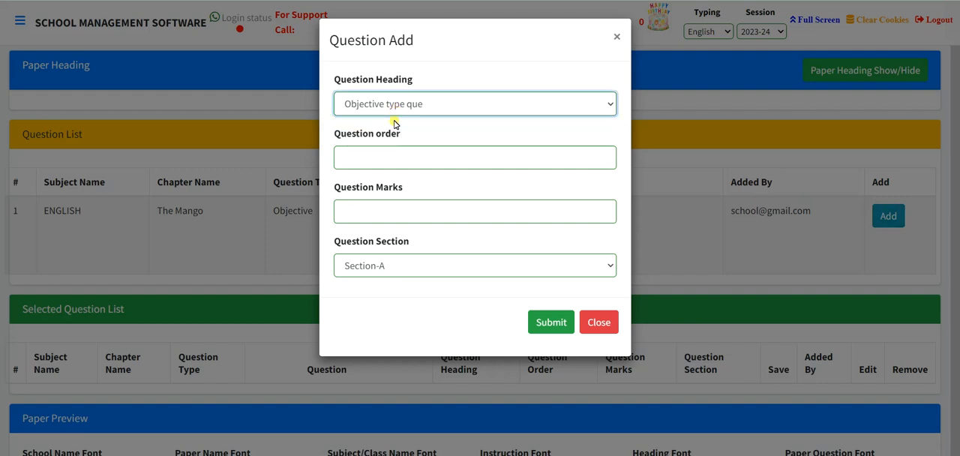
# Give the mango question order 1, marks 10 and Section-A, and submit it to the paper's selected questions.
pyautogui.click(366, 158)
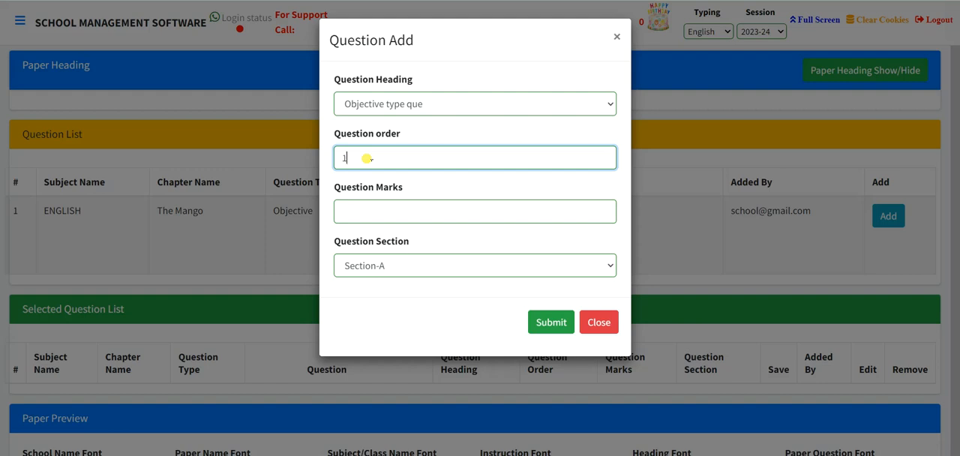
pyautogui.click(357, 210)
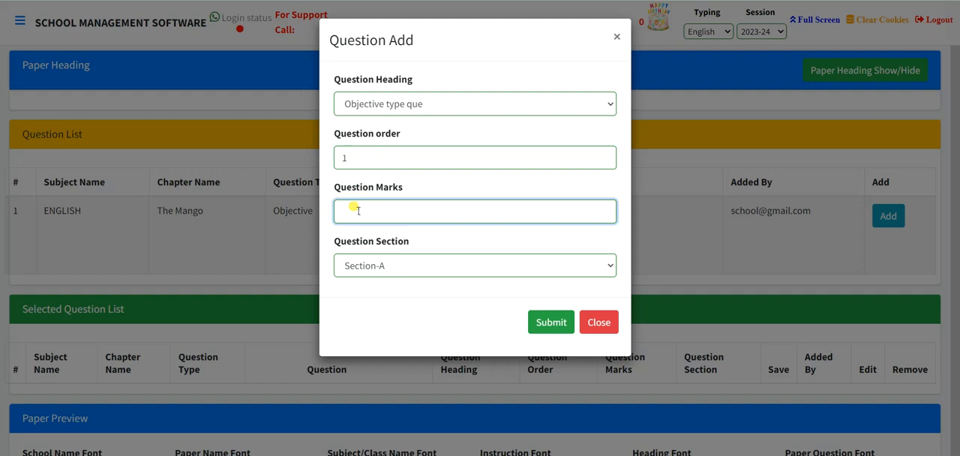
pyautogui.write('1')
pyautogui.click(351, 267)
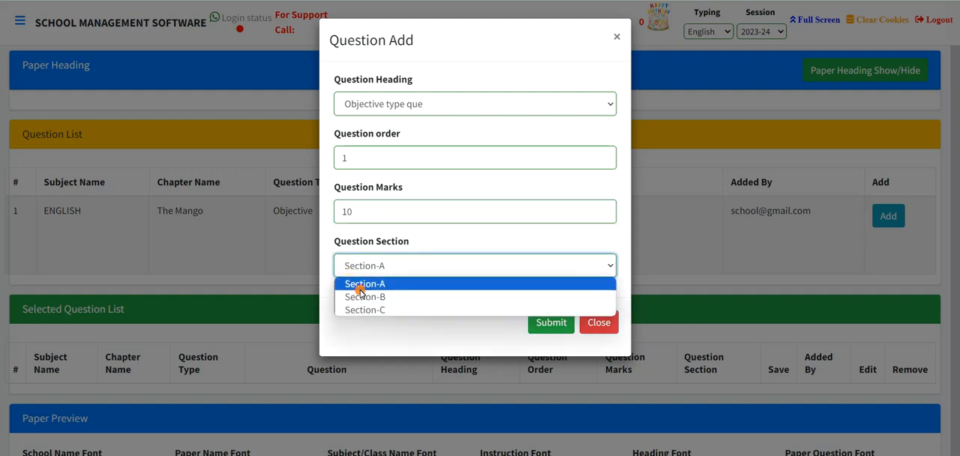
pyautogui.click(358, 287)
pyautogui.click(540, 321)
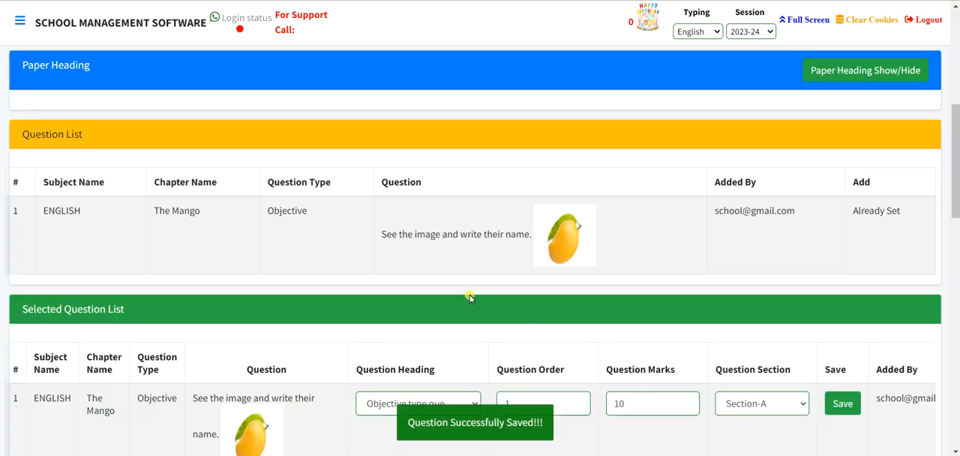
pyautogui.scroll(-3, 432, 292)
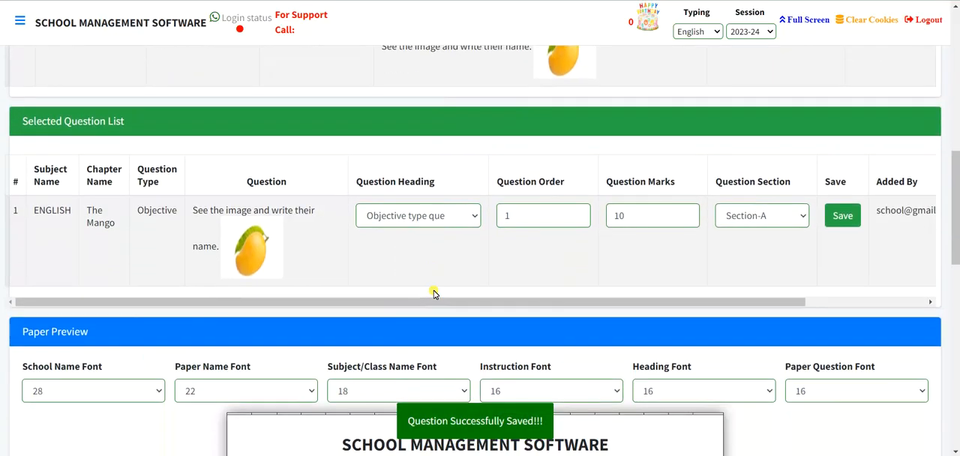
# Check the paper preview, then examine the mango question's heading options and edit form in the selected question list without changing anything.
pyautogui.scroll(-5, 433, 292)
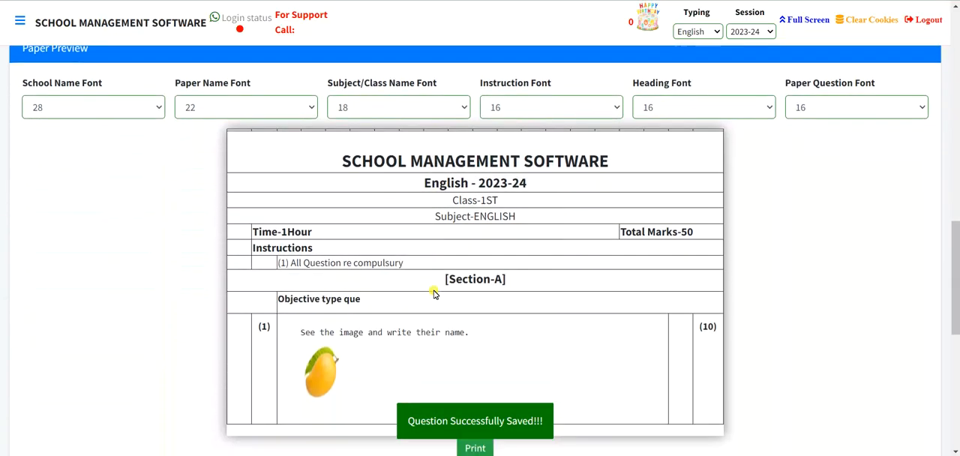
pyautogui.scroll(5, 433, 292)
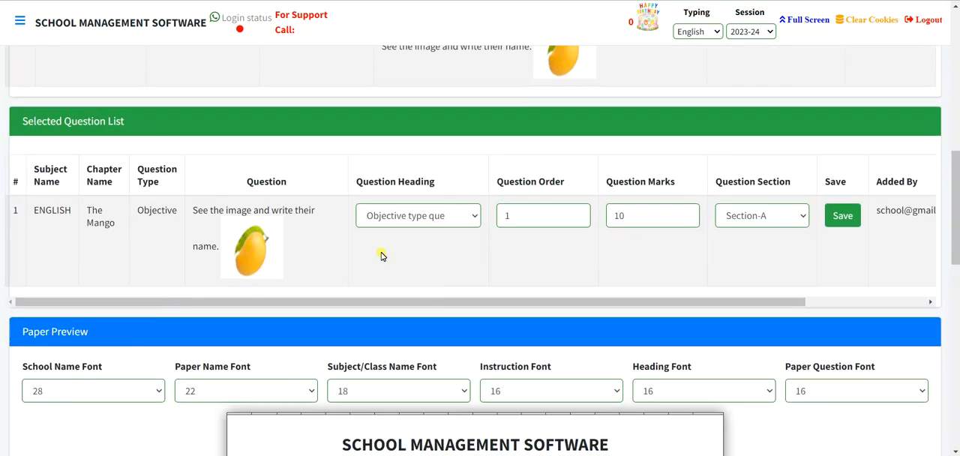
pyautogui.click(405, 218)
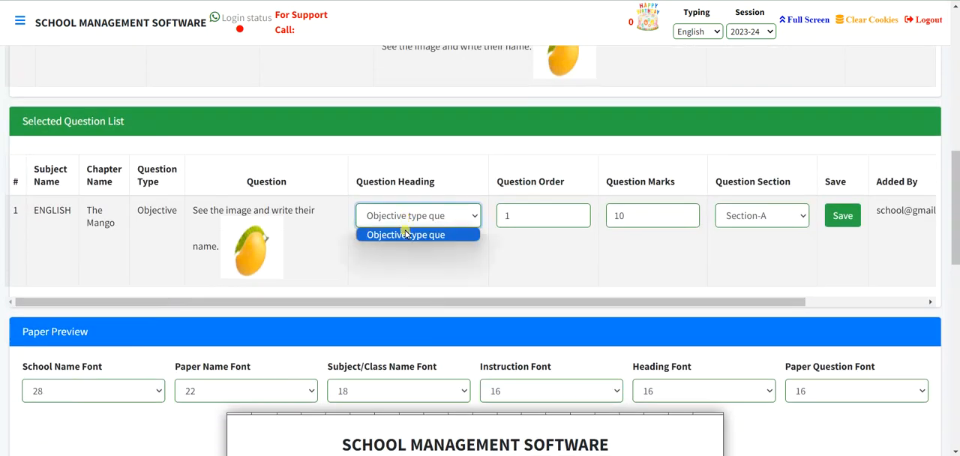
pyautogui.click(395, 303)
pyautogui.moveTo(412, 304); pyautogui.dragTo(581, 298)
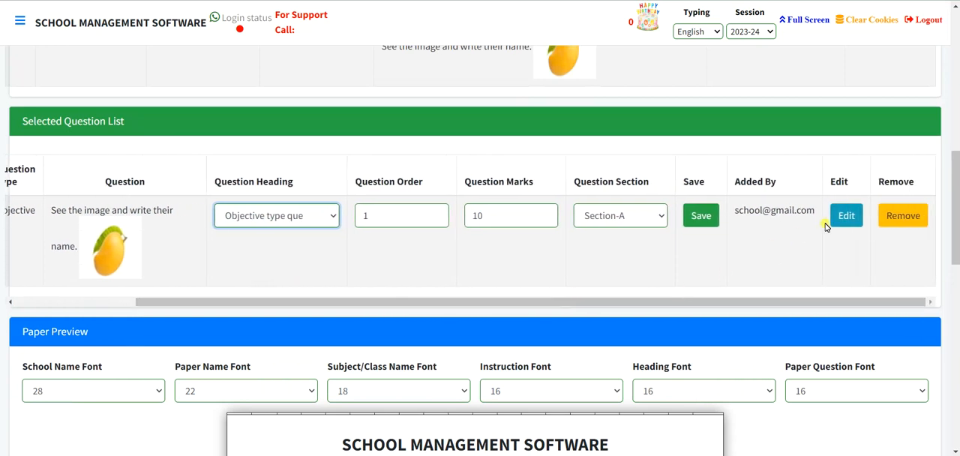
pyautogui.click(848, 216)
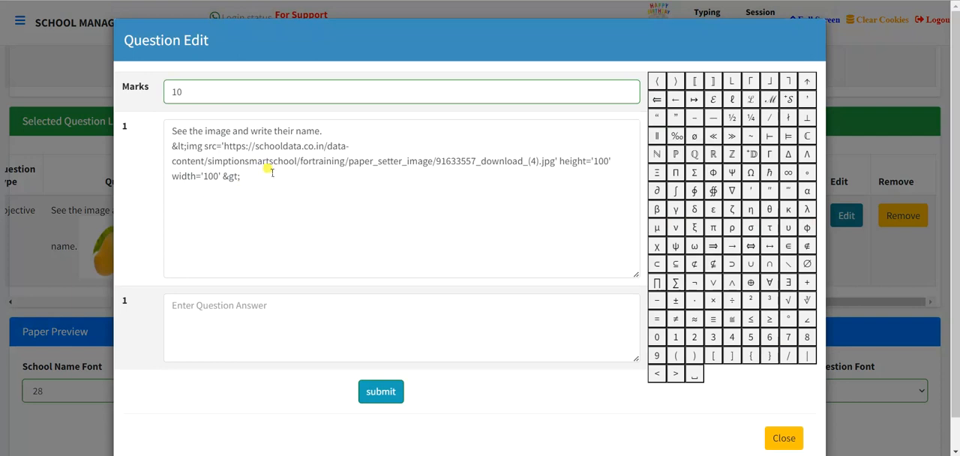
pyautogui.click(785, 438)
pyautogui.moveTo(508, 301); pyautogui.dragTo(347, 295)
# Set the school name font size in the paper preview to 30.
pyautogui.scroll(-1, 355, 316)
pyautogui.scroll(-1, 355, 316)
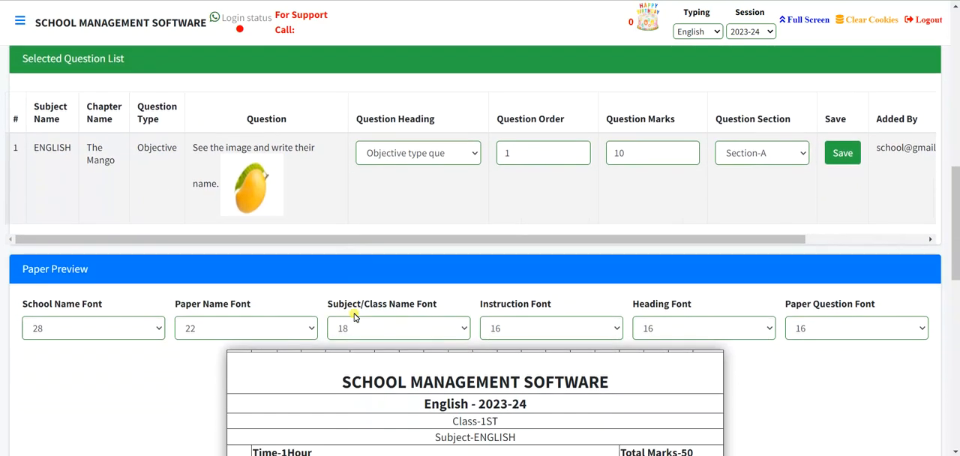
pyautogui.scroll(-2, 355, 316)
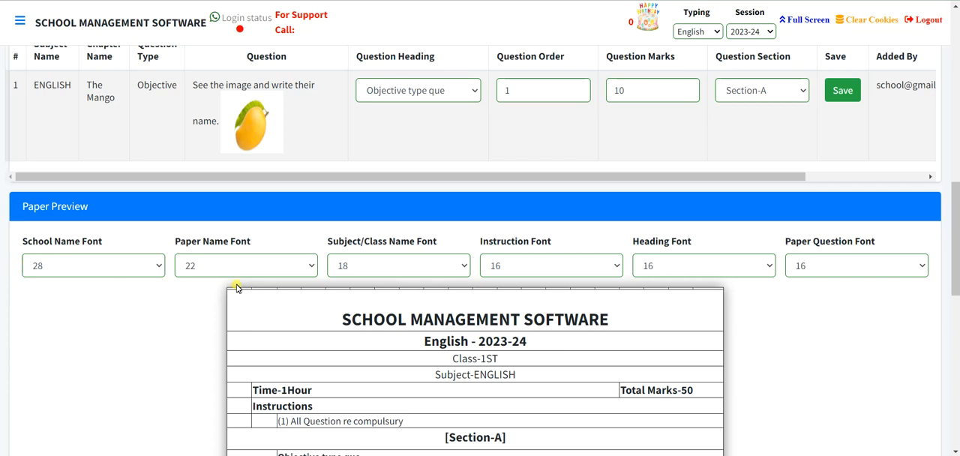
pyautogui.scroll(-2, 236, 287)
pyautogui.moveTo(349, 257); pyautogui.dragTo(609, 258)
pyautogui.click(51, 203)
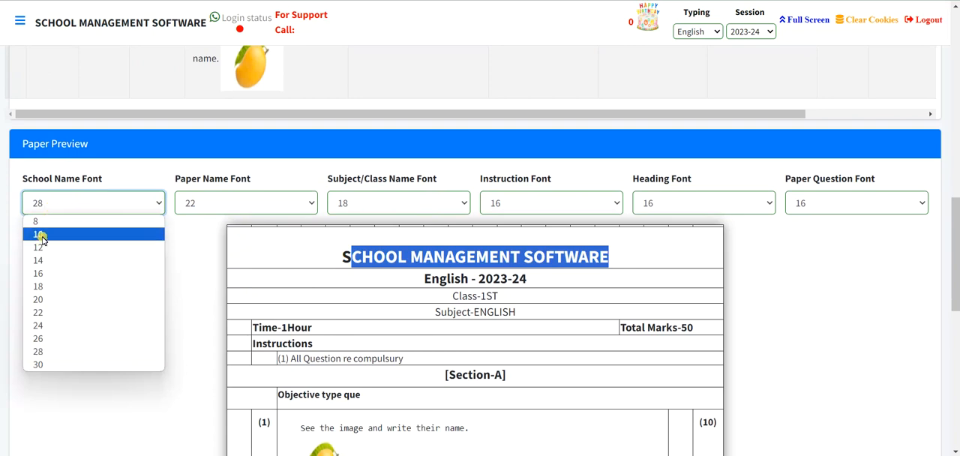
pyautogui.click(27, 365)
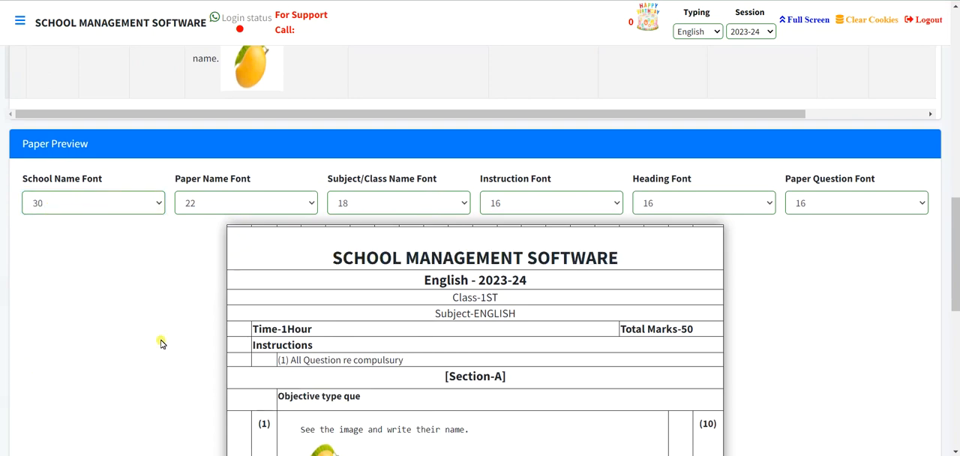
# Set the paper name font size to 26.
pyautogui.click(215, 208)
pyautogui.moveTo(421, 281); pyautogui.dragTo(584, 292)
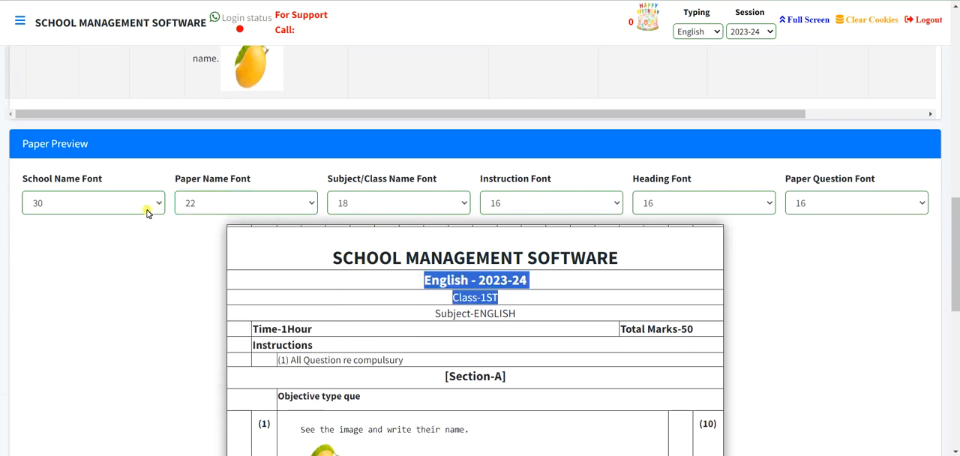
pyautogui.click(202, 207)
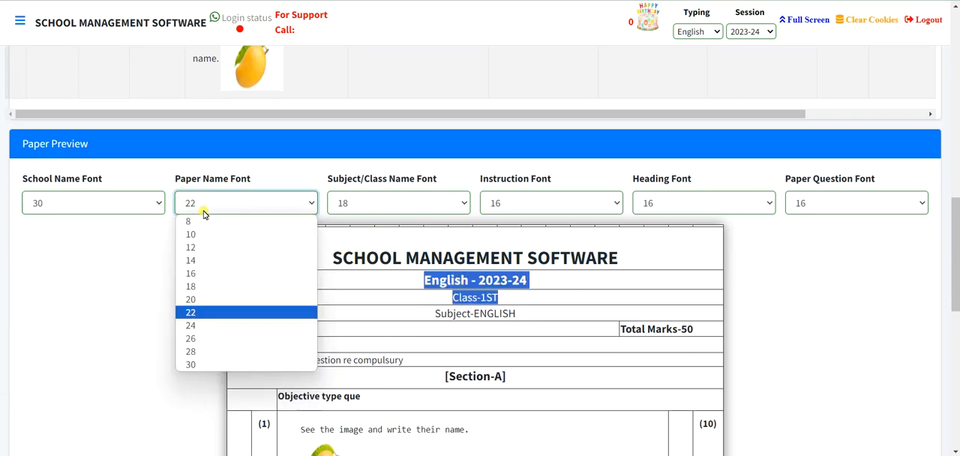
pyautogui.click(189, 337)
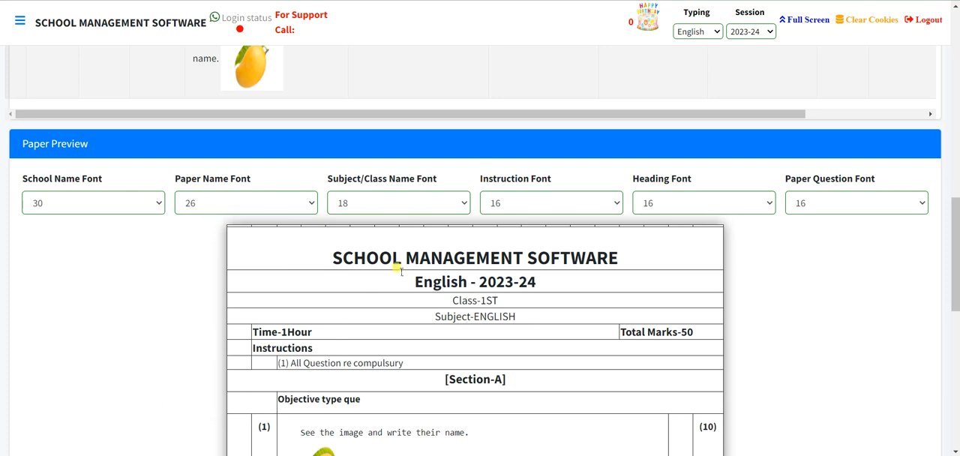
# Set the subject/class name font size to 20 and the instruction font size to 18.
pyautogui.scroll(-1, 402, 268)
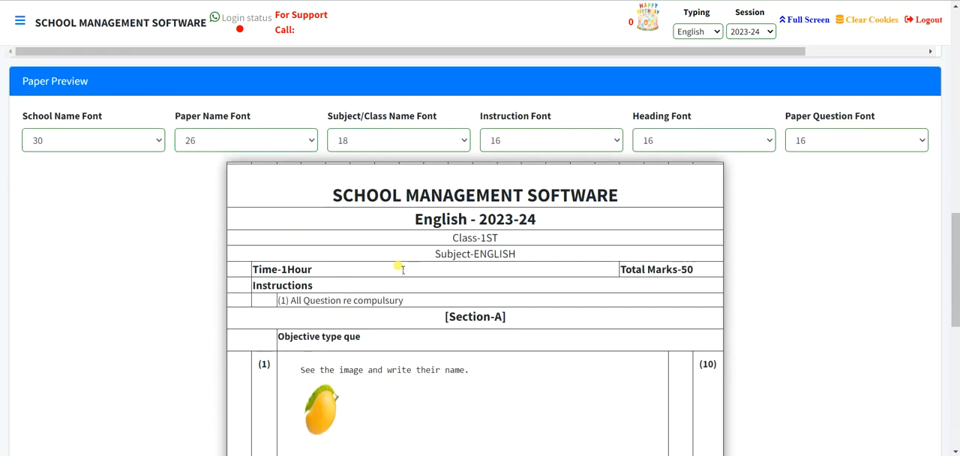
pyautogui.click(390, 140)
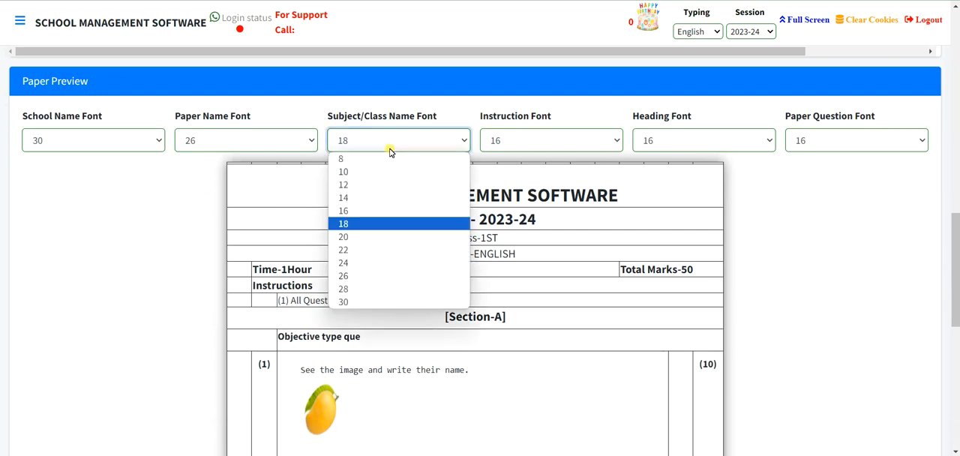
pyautogui.click(369, 239)
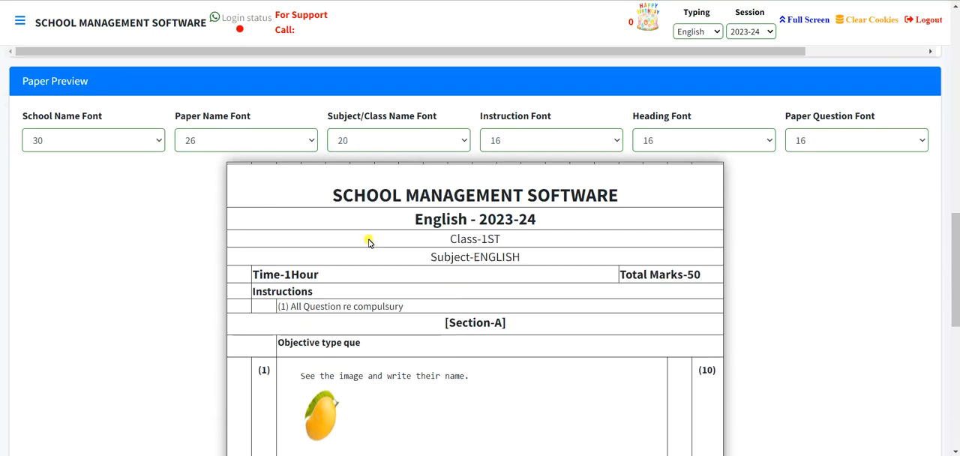
pyautogui.click(562, 140)
pyautogui.click(508, 223)
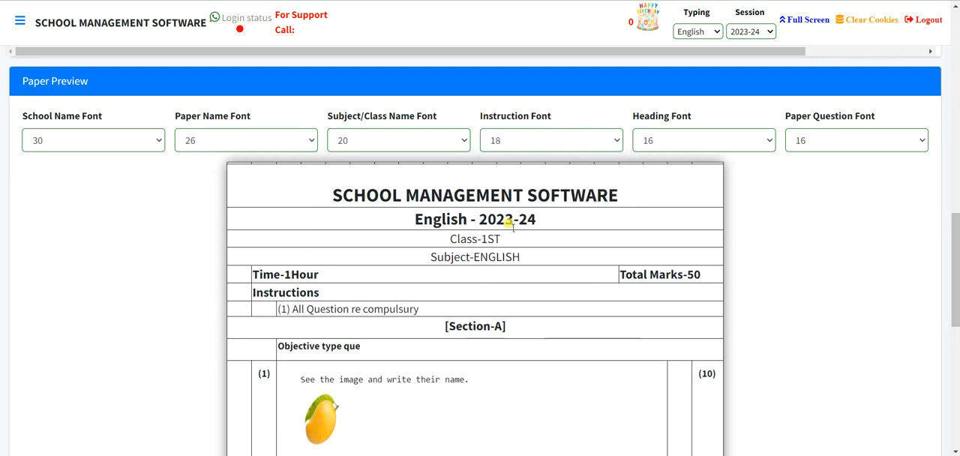
# Set both the heading font size and the paper question font size to 18.
pyautogui.click(670, 134)
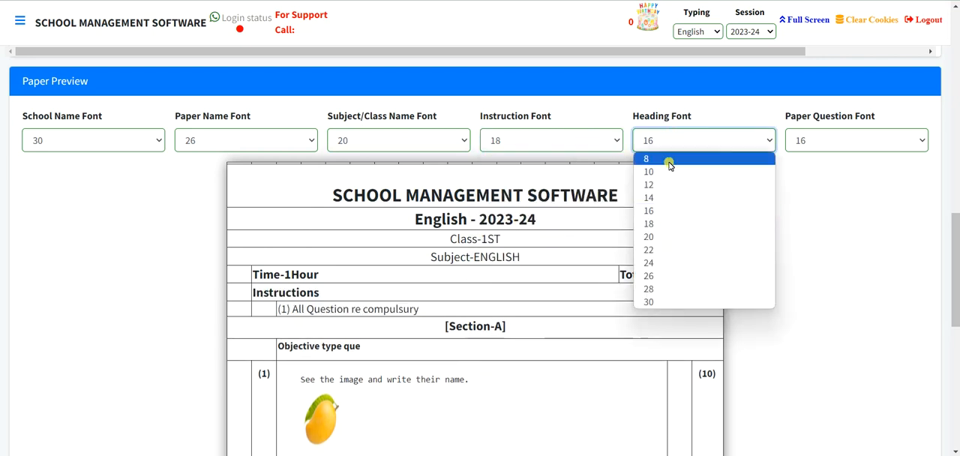
pyautogui.click(661, 222)
pyautogui.scroll(-1, 491, 218)
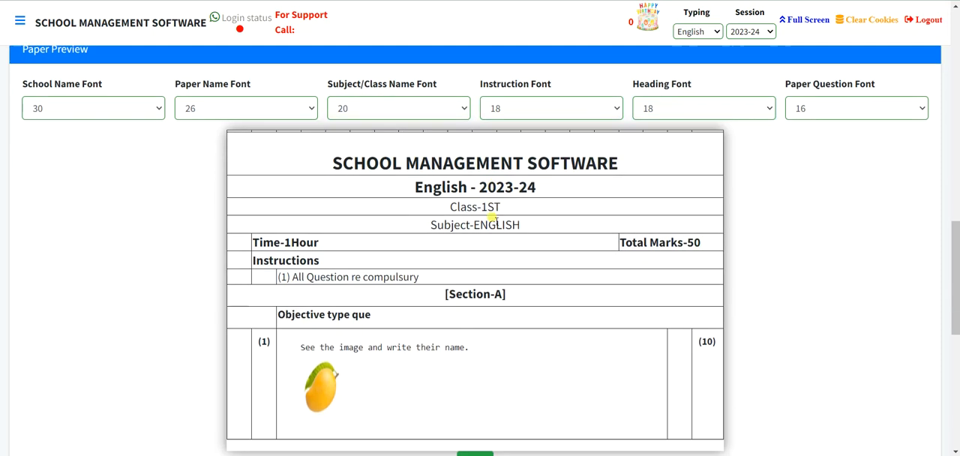
pyautogui.click(837, 78)
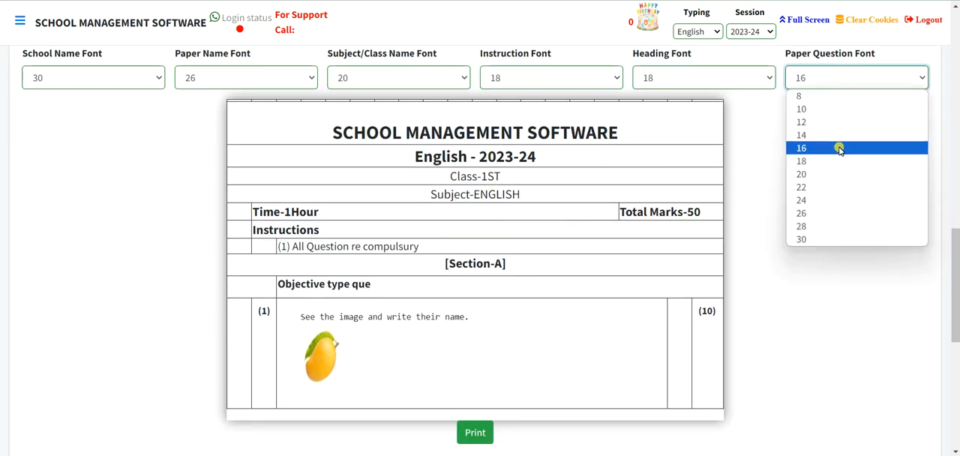
pyautogui.click(809, 162)
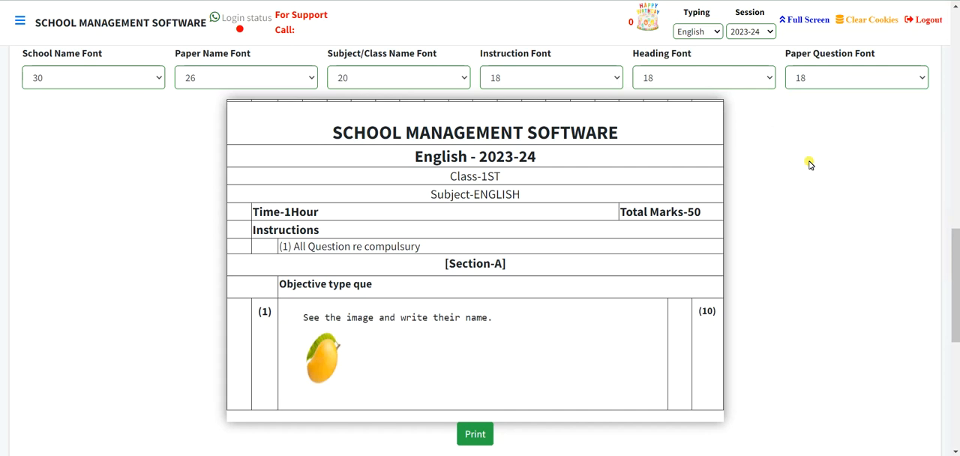
# Open the paper's print version, look over the page, close it and return to the Paper Setter module overview.
pyautogui.scroll(-2, 561, 228)
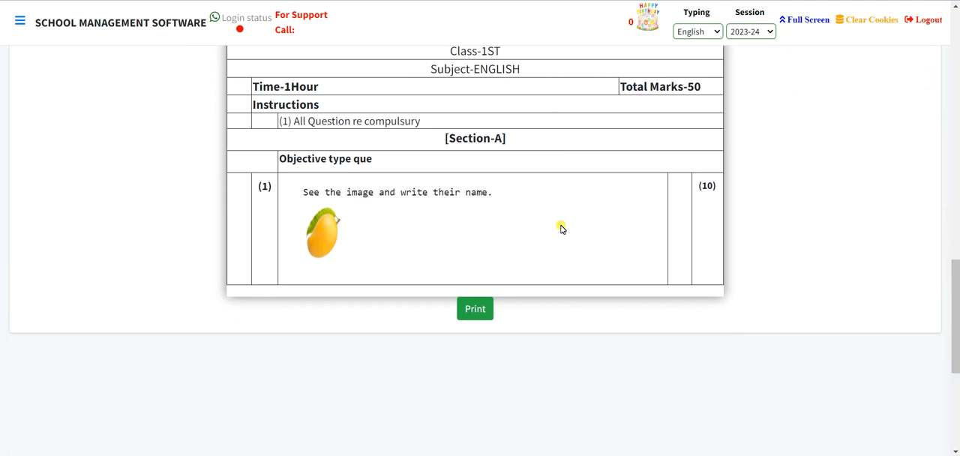
pyautogui.click(482, 308)
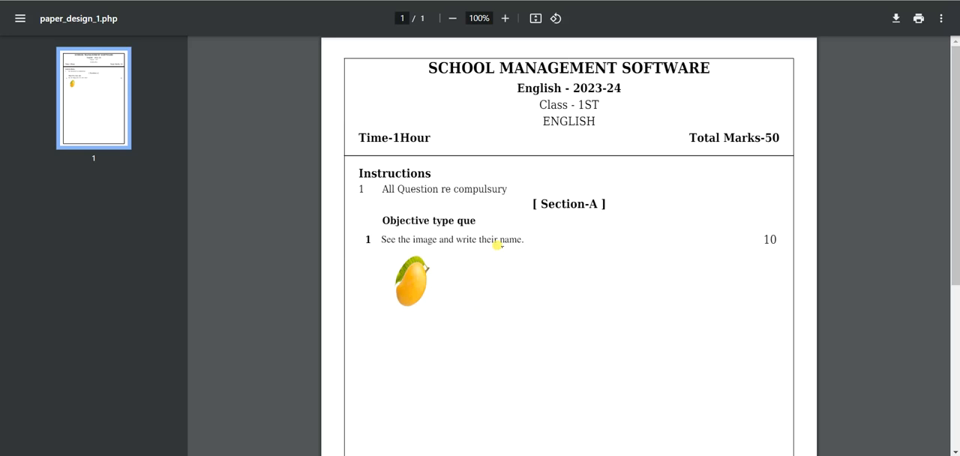
pyautogui.scroll(-6, 498, 245)
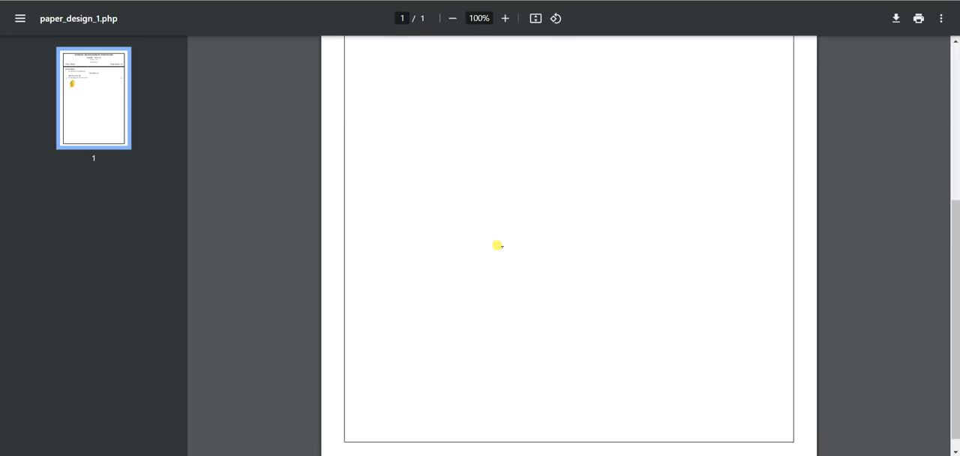
pyautogui.scroll(6, 498, 245)
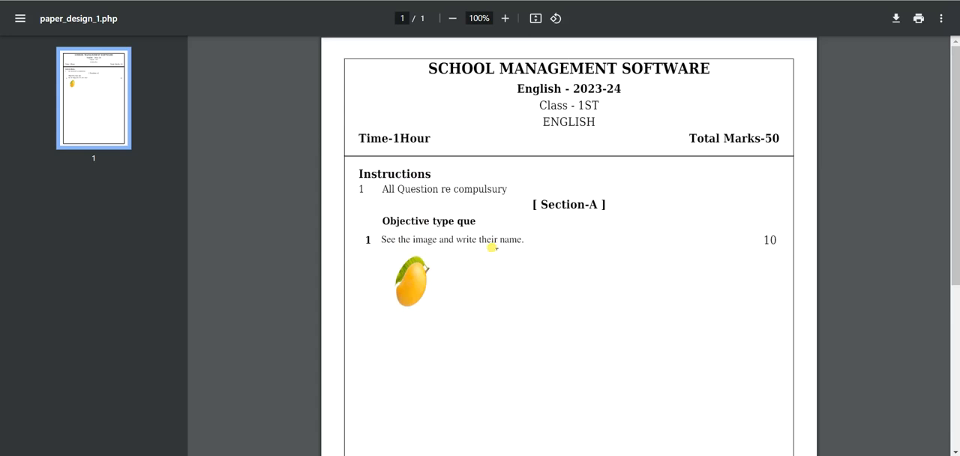
pyautogui.hotkey('ctrl', 'w')
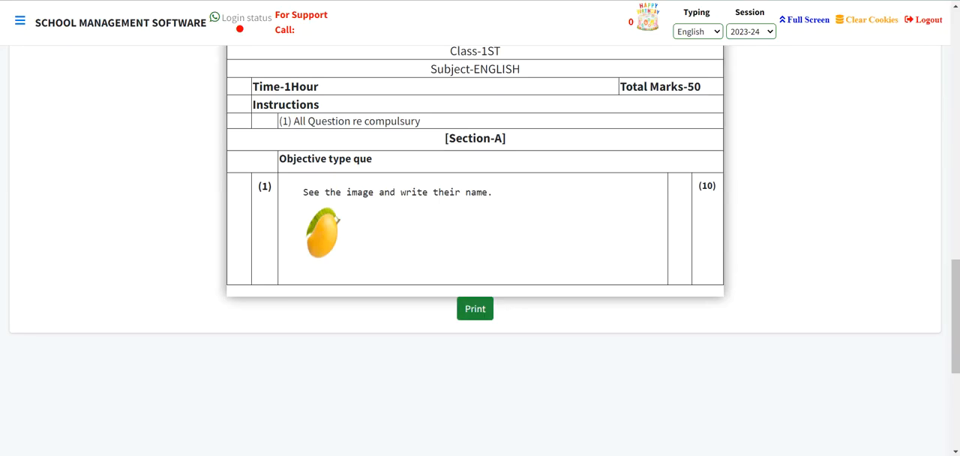
pyautogui.scroll(15, 606, 155)
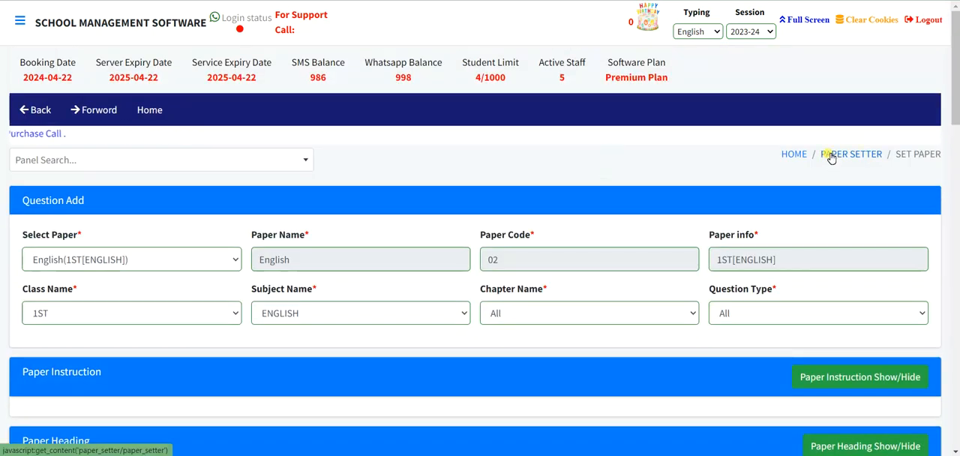
pyautogui.click(829, 157)
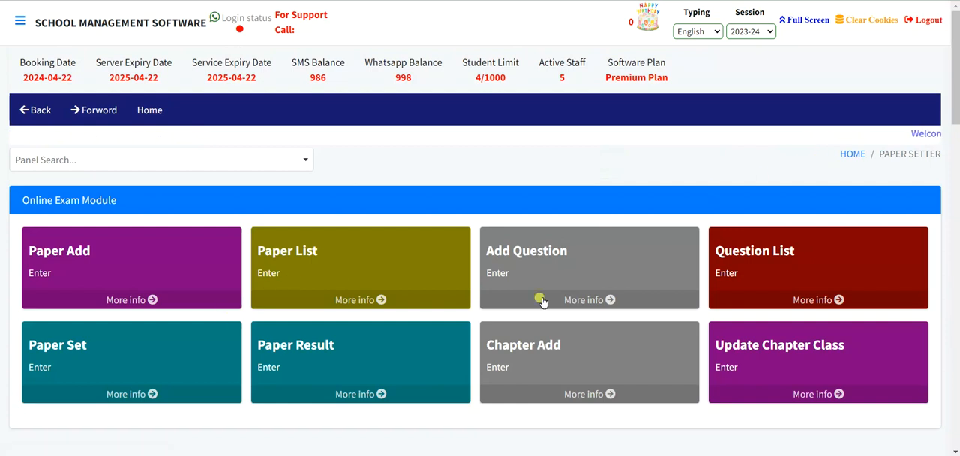
pyautogui.click(643, 261)
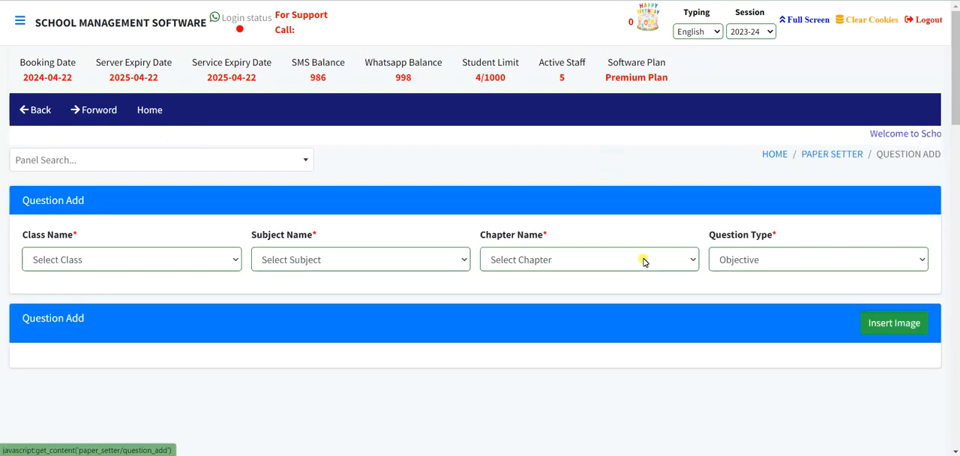
pyautogui.click(45, 257)
pyautogui.click(43, 97)
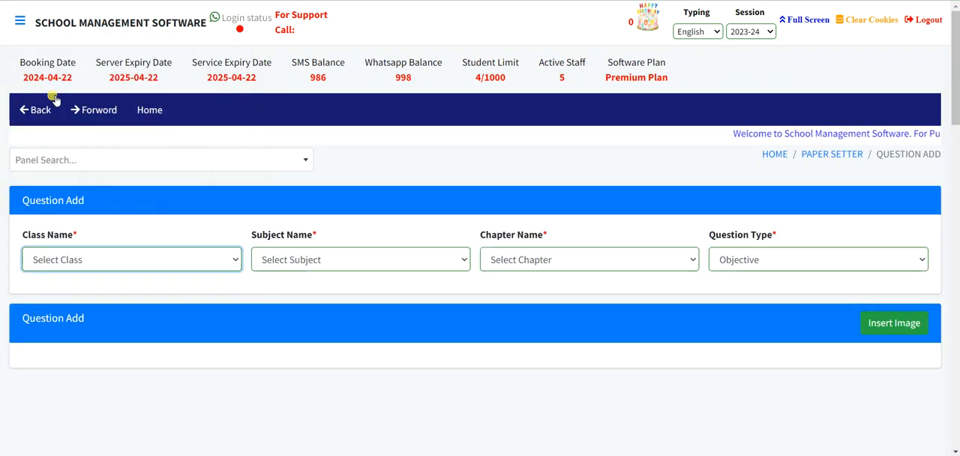
pyautogui.click(317, 262)
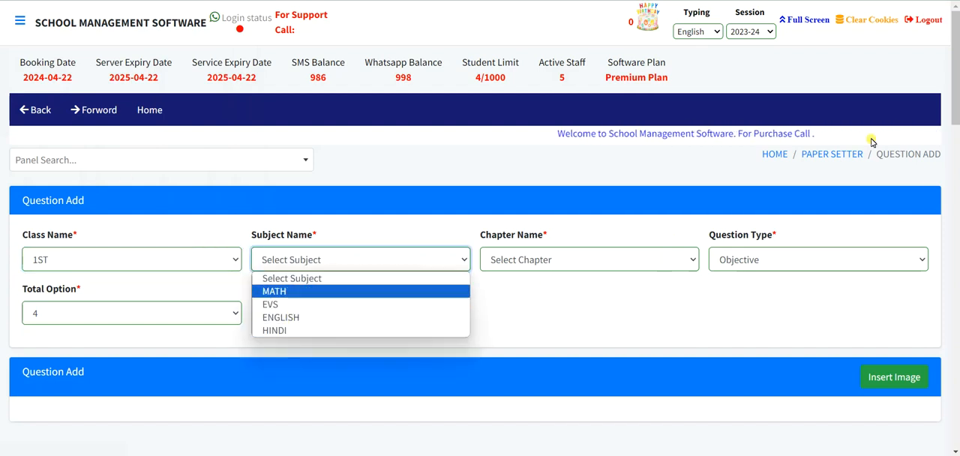
pyautogui.click(816, 161)
# Open the chapter entry form in Paper Setter and choose class 1ST and subject MATH.
pyautogui.scroll(-1, 652, 259)
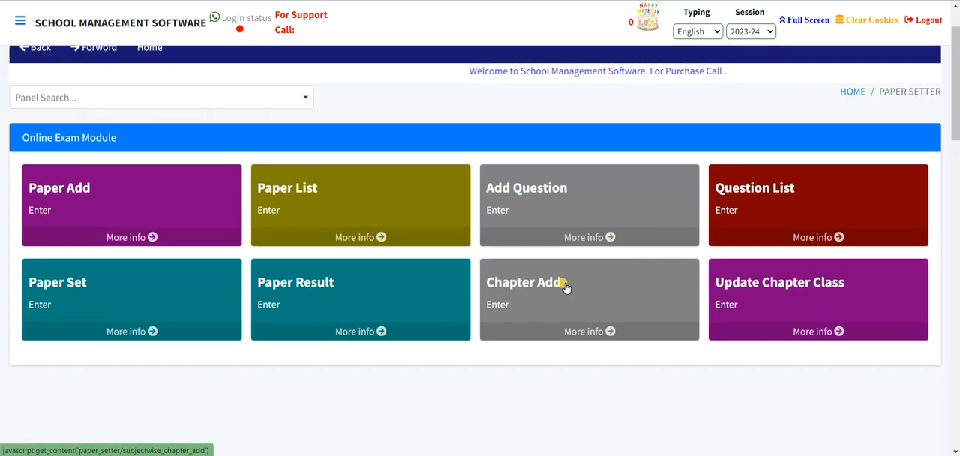
pyautogui.click(643, 330)
pyautogui.click(94, 263)
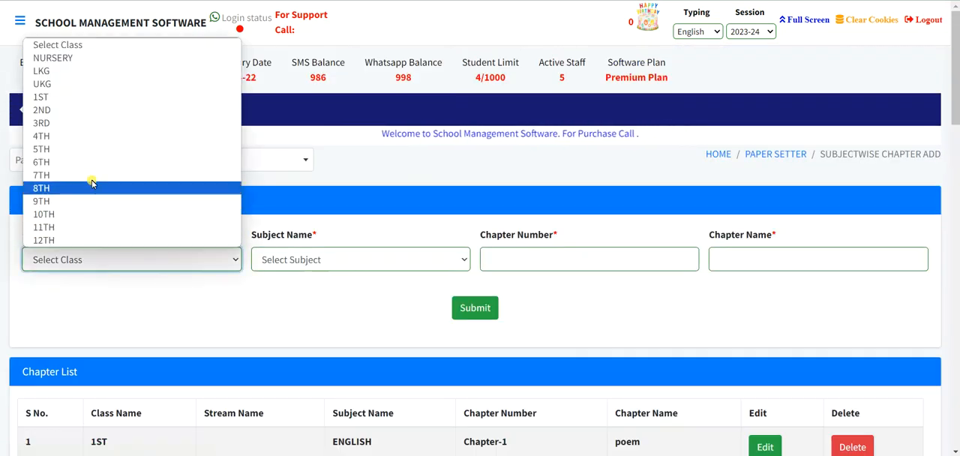
pyautogui.click(105, 95)
pyautogui.click(275, 259)
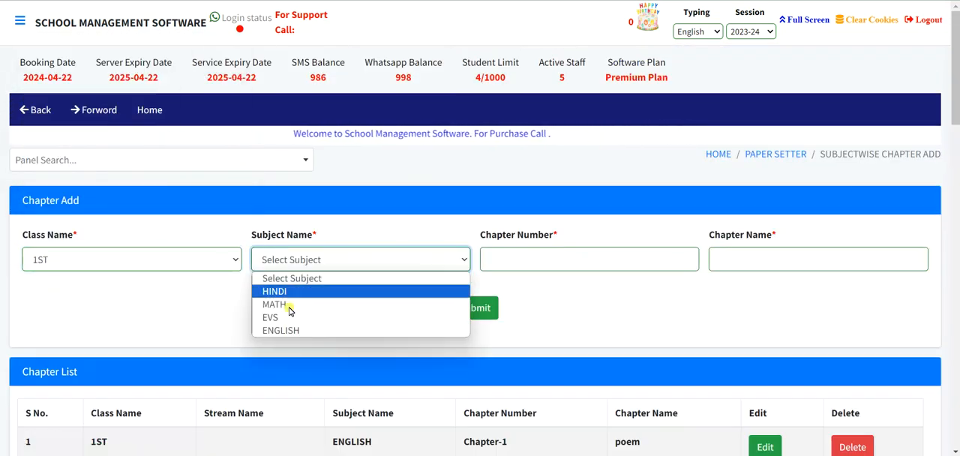
pyautogui.click(290, 305)
# Add chapter number 01 with the chapter name "Real number" and submit it.
pyautogui.click(499, 259)
pyautogui.write('01')
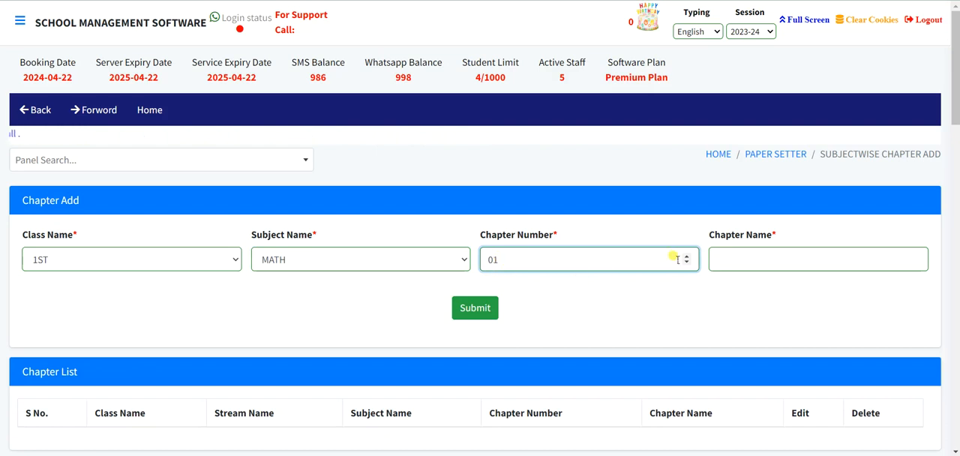
pyautogui.click(742, 260)
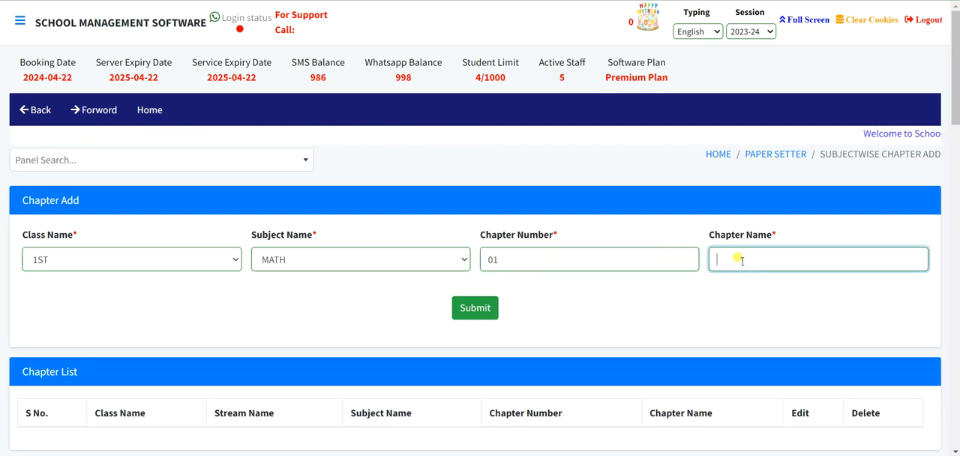
pyautogui.write('Real Number')
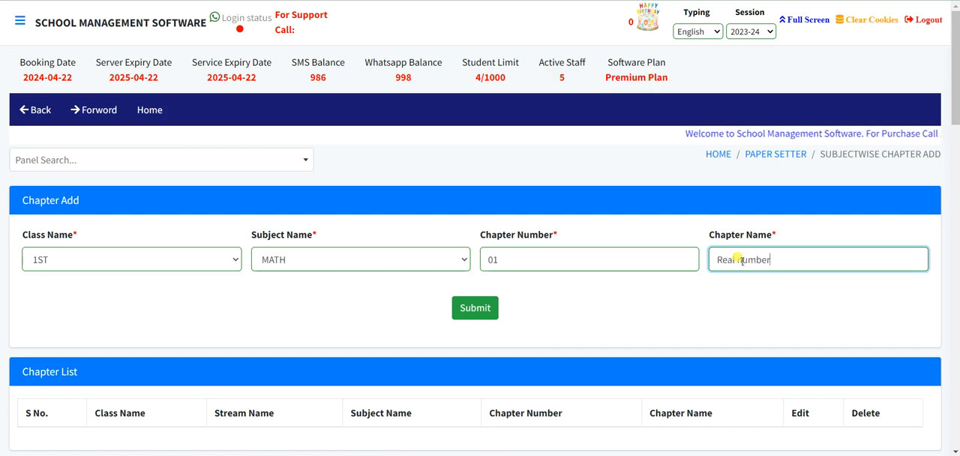
pyautogui.click(477, 317)
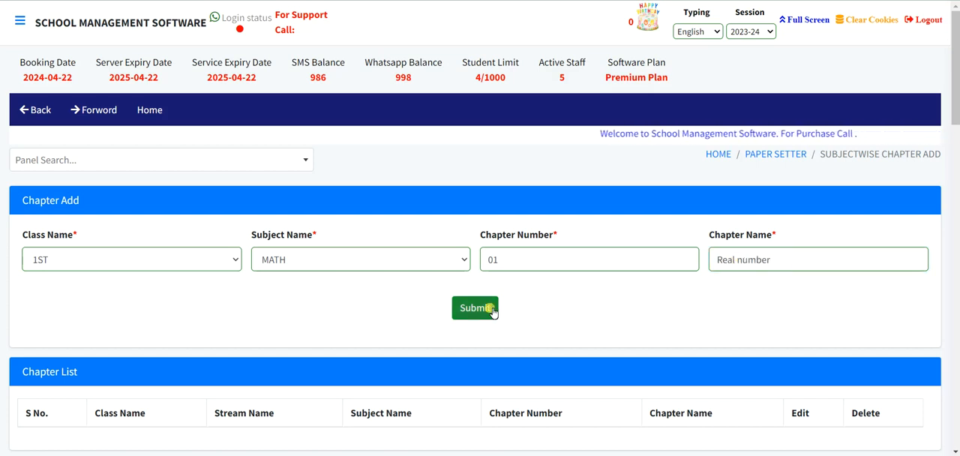
pyautogui.scroll(-3, 491, 313)
pyautogui.scroll(2, 718, 224)
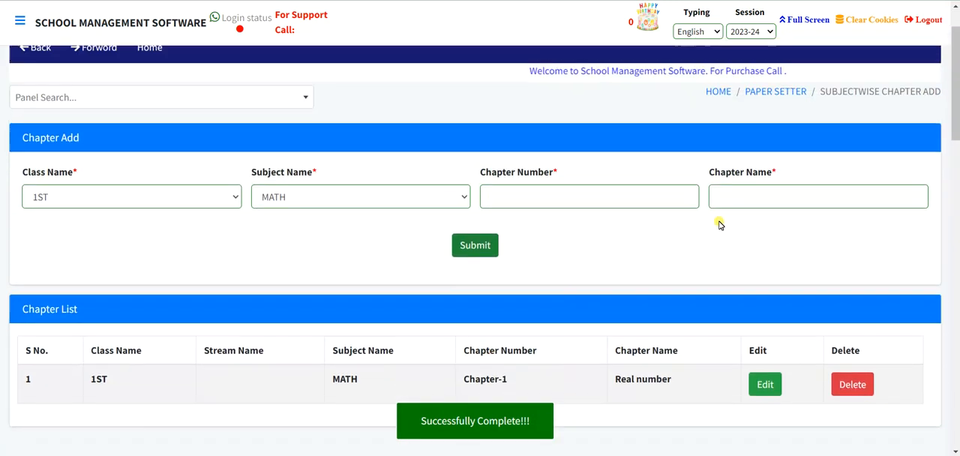
# Open the question entry form from Paper Setter and choose class 1ST, subject MATH and Chapter-1 Real number.
pyautogui.click(784, 92)
pyautogui.click(557, 266)
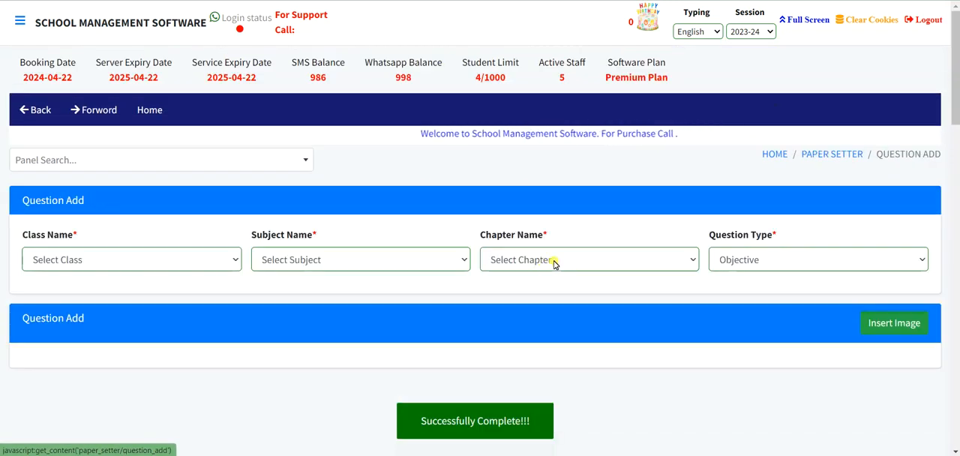
pyautogui.click(113, 259)
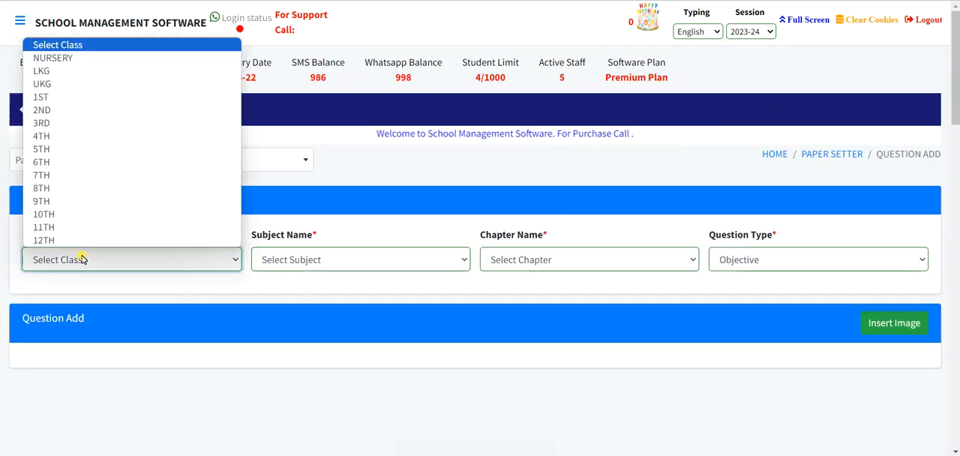
pyautogui.click(64, 96)
pyautogui.click(303, 258)
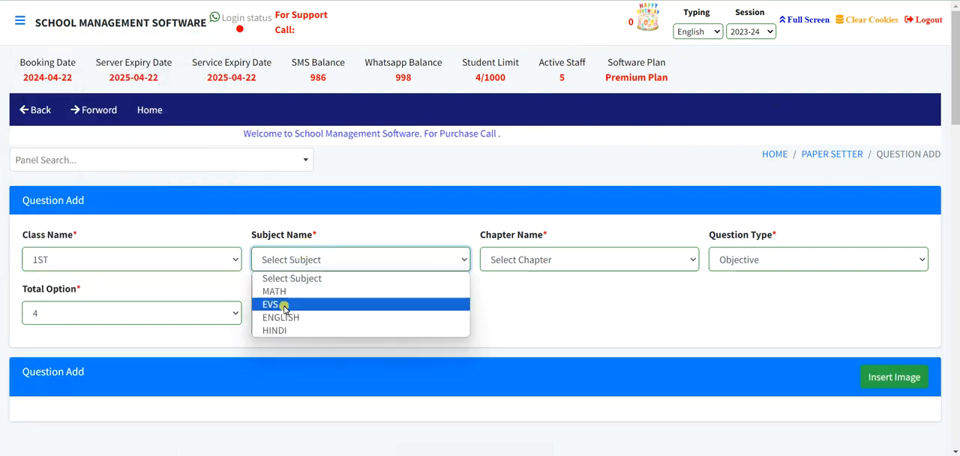
pyautogui.click(288, 287)
pyautogui.click(540, 261)
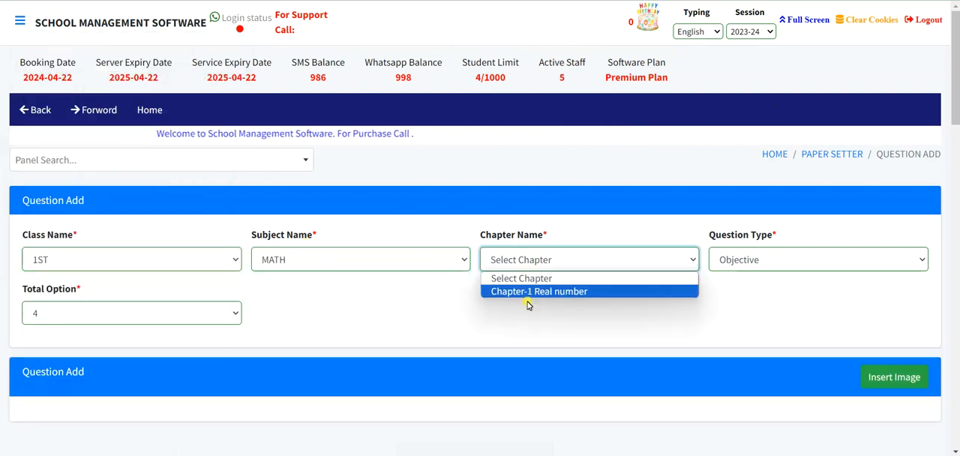
pyautogui.click(528, 291)
pyautogui.scroll(-3, 275, 343)
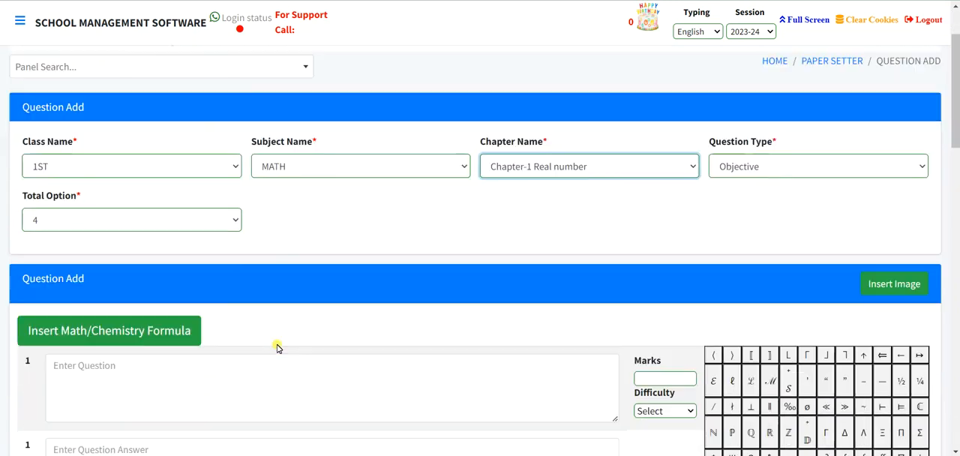
# Open the math formula editor and compose a root with index 2 containing 23−20.
pyautogui.click(93, 236)
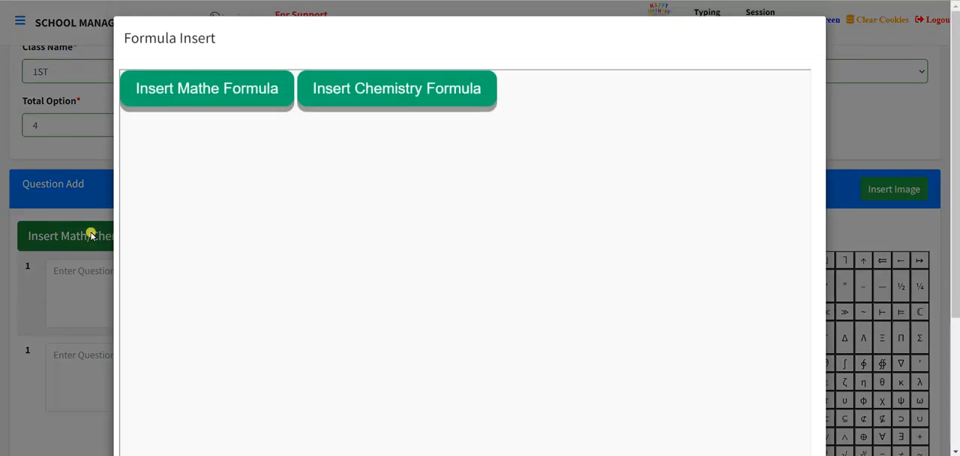
pyautogui.click(220, 102)
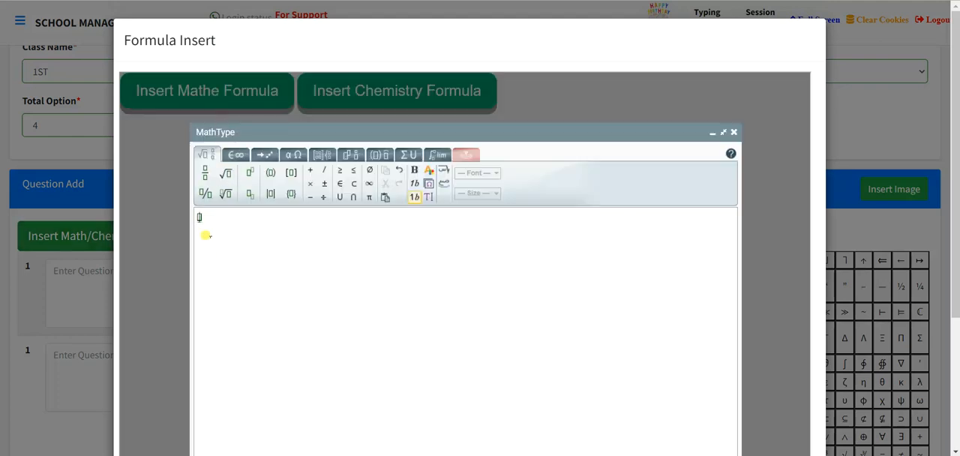
pyautogui.click(227, 194)
pyautogui.write('=')
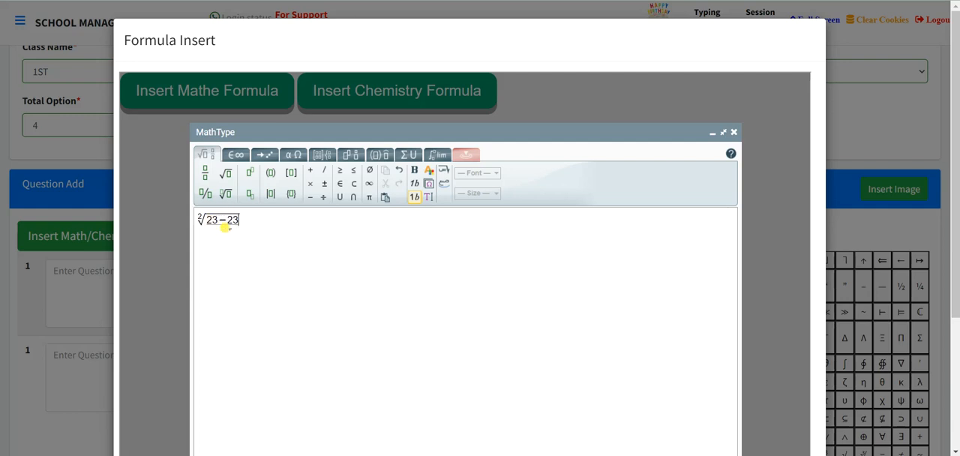
pyautogui.press('BackSpace')
pyautogui.press('BackSpace')
pyautogui.write('20')
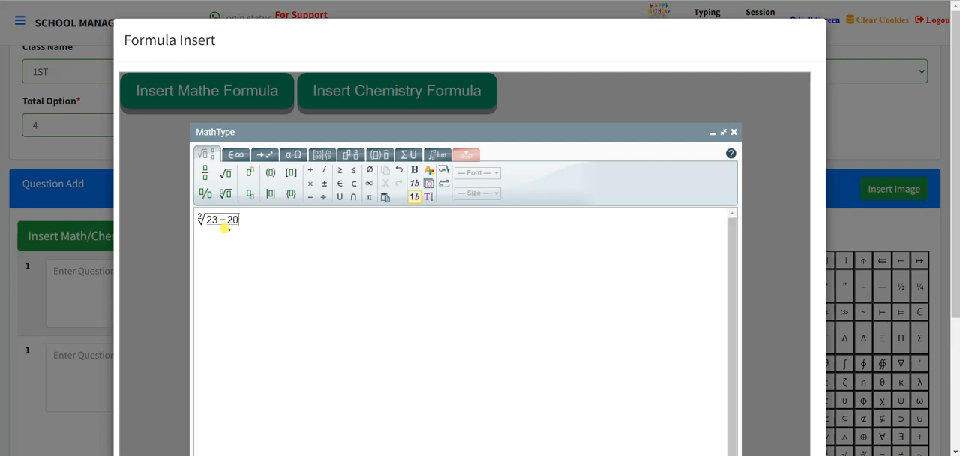
# Insert the composed math formula and close the formula window.
pyautogui.scroll(-3, 247, 268)
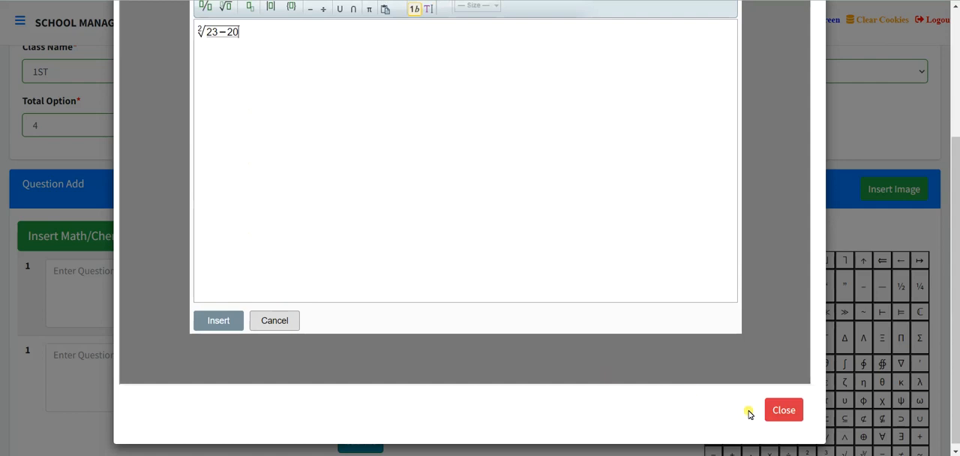
pyautogui.click(211, 331)
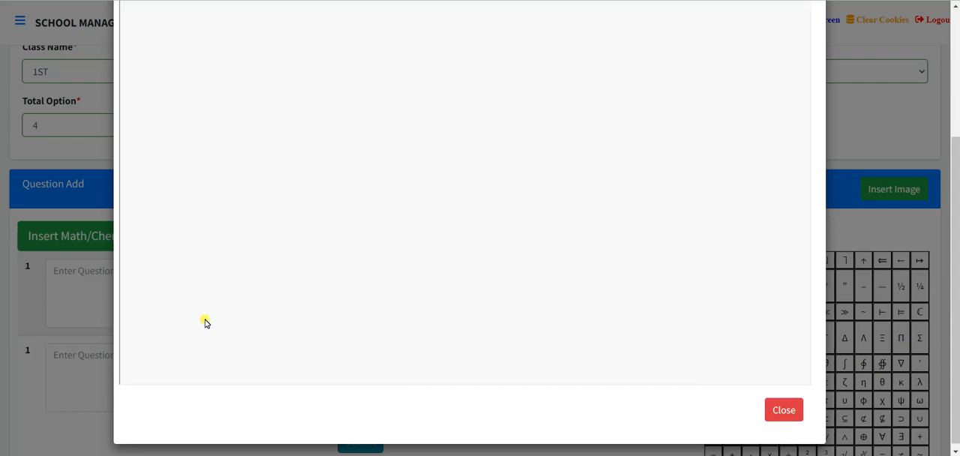
pyautogui.scroll(3, 489, 314)
pyautogui.scroll(-3, 494, 305)
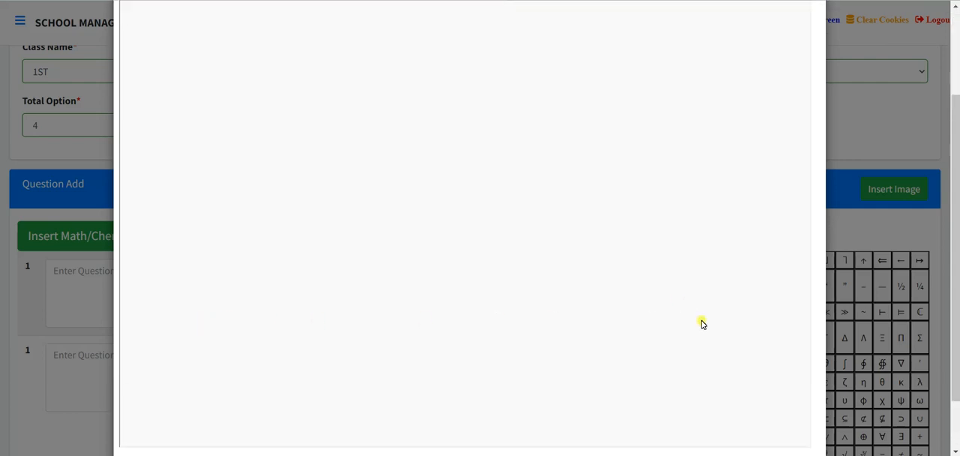
pyautogui.click(780, 402)
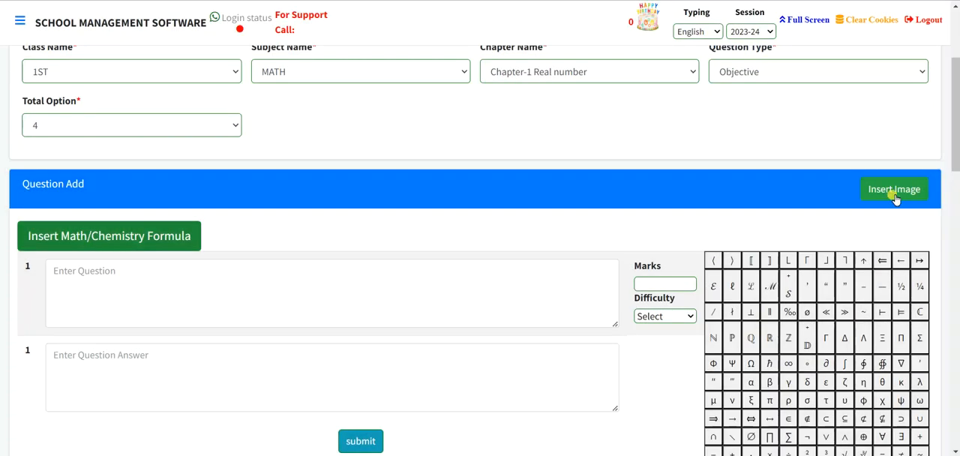
# Paste the first stored image's link, sized 100 by 100, into the question text and submit the question.
pyautogui.click(892, 189)
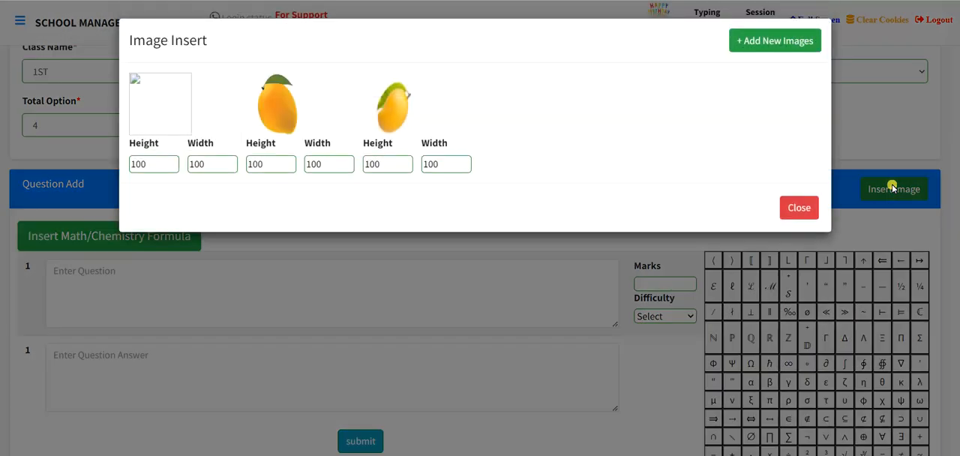
pyautogui.click(162, 109)
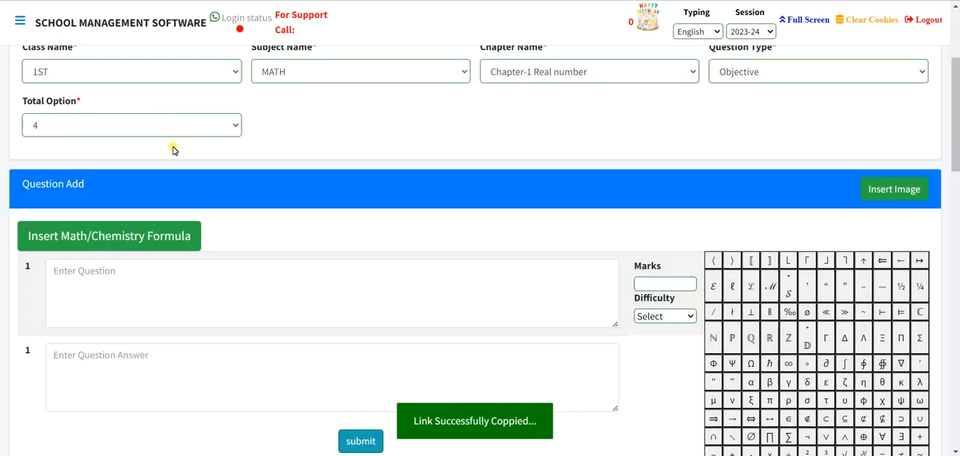
pyautogui.click(75, 280)
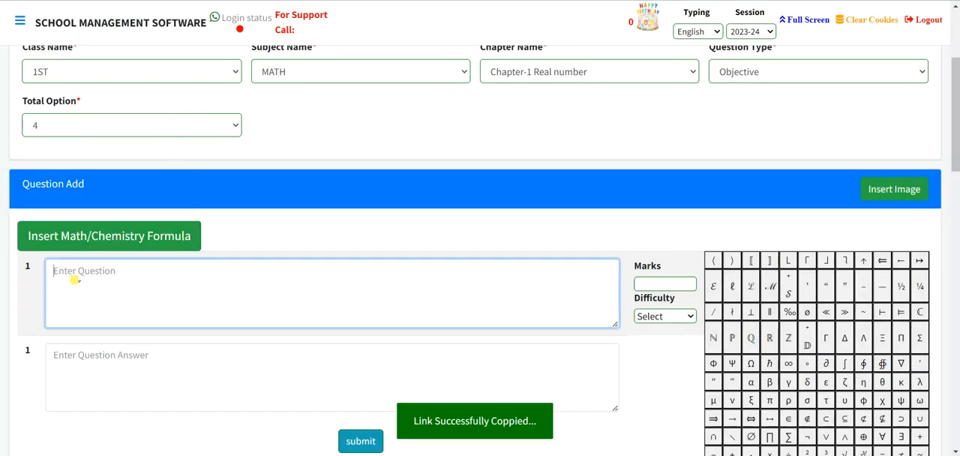
pyautogui.write("<img src='https://schooldata.co.in/data-content/simptionsmartschool/fortraining/paper_setter_image/6644a1af4c7b5.png' height='100' width='100' >")
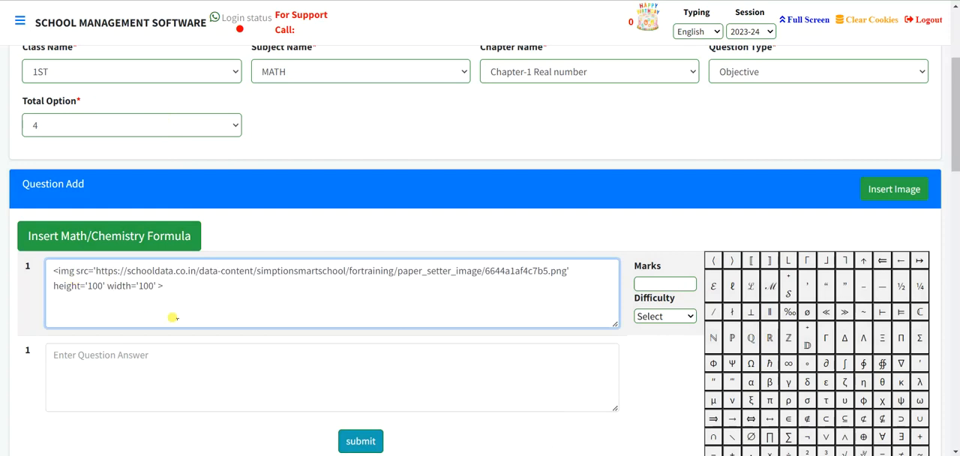
pyautogui.scroll(-3, 172, 317)
pyautogui.click(358, 316)
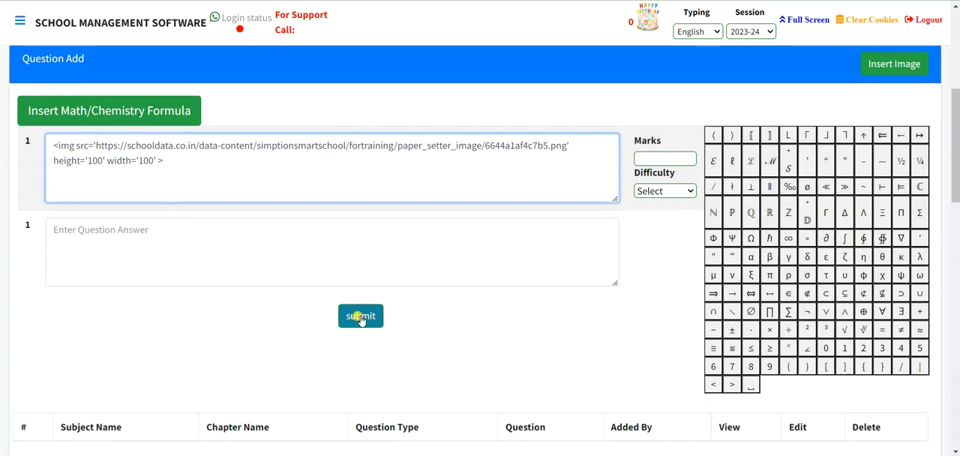
pyautogui.scroll(-5, 361, 320)
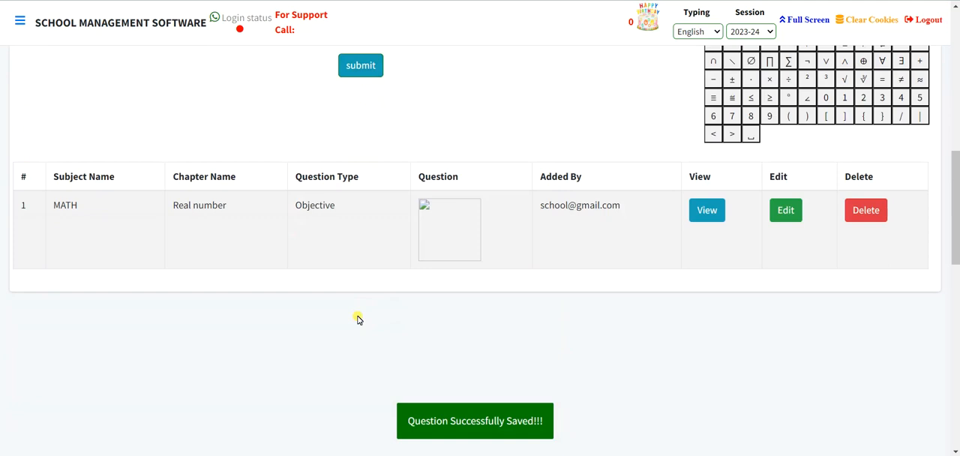
pyautogui.scroll(5, 606, 240)
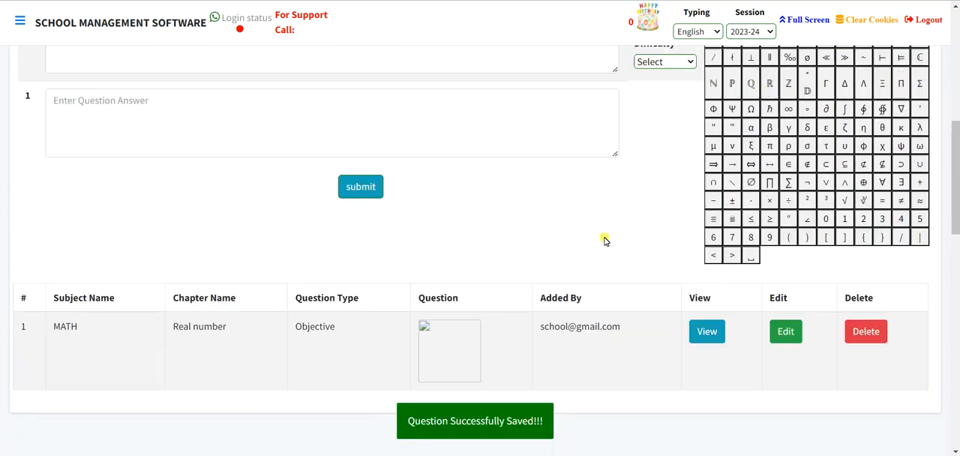
# Check the papers available in Paper Set, loading the English(1ST[ENGLISH]) paper, and return to the Paper Setter overview.
pyautogui.scroll(5, 604, 240)
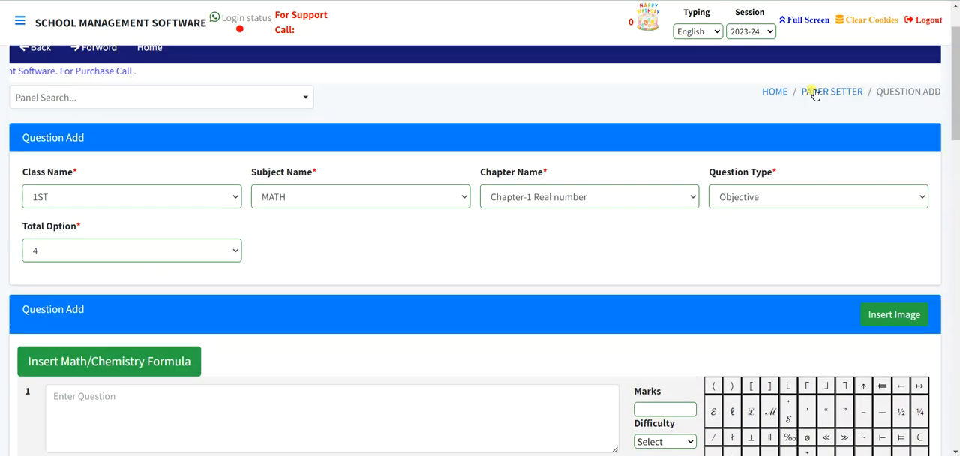
pyautogui.click(815, 92)
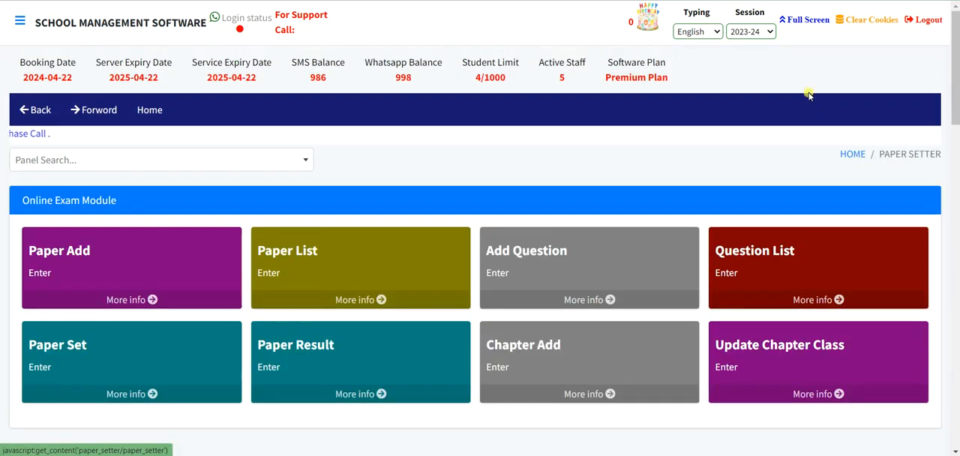
pyautogui.scroll(-1, 255, 316)
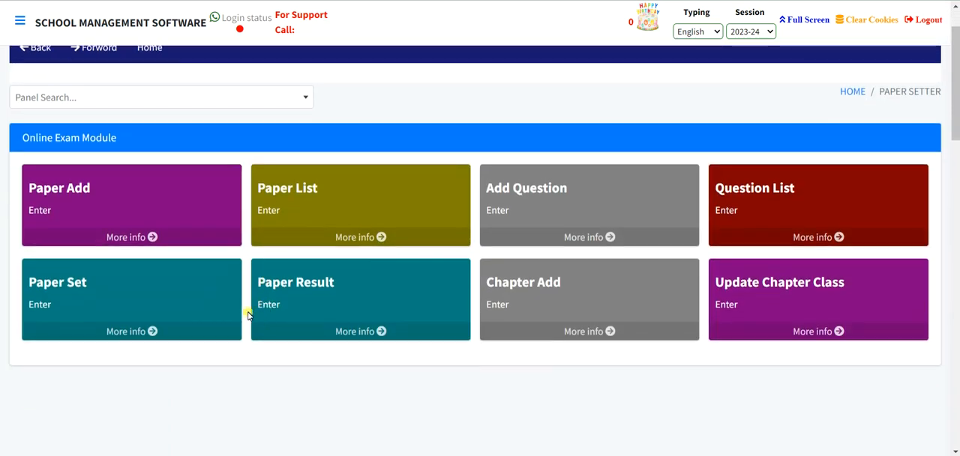
pyautogui.click(148, 296)
pyautogui.click(75, 259)
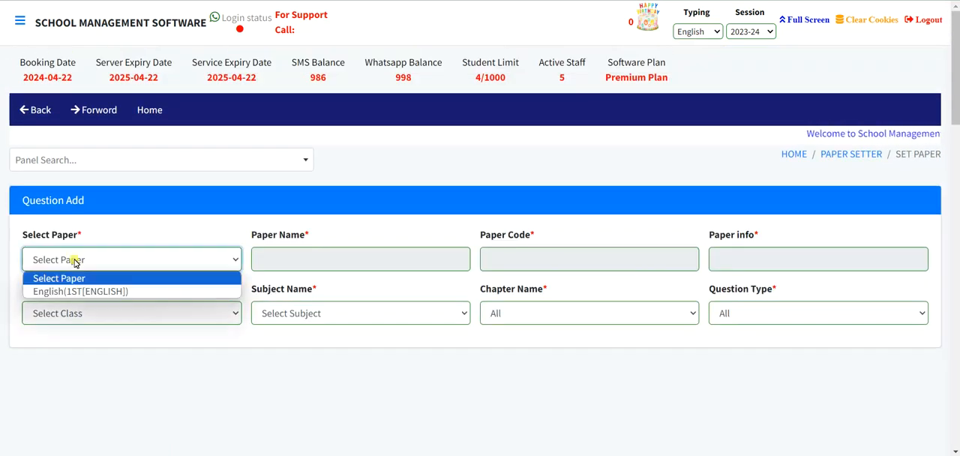
pyautogui.click(69, 292)
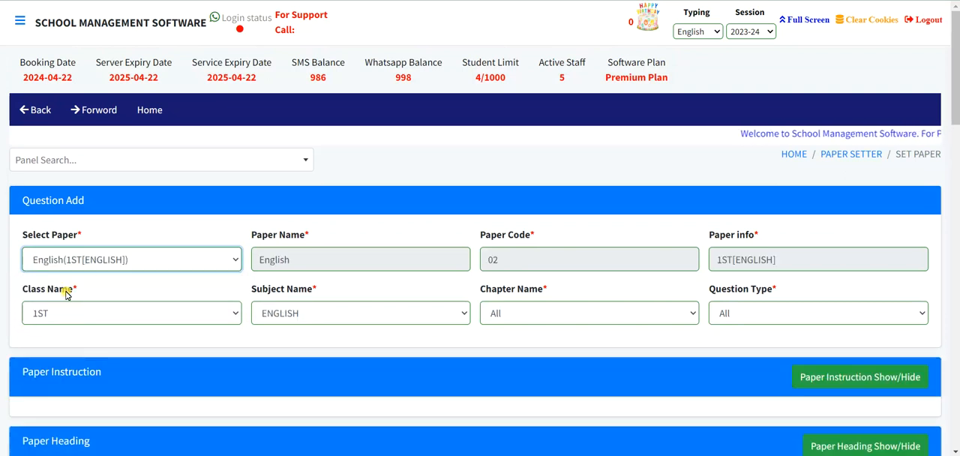
pyautogui.click(92, 259)
pyautogui.click(838, 154)
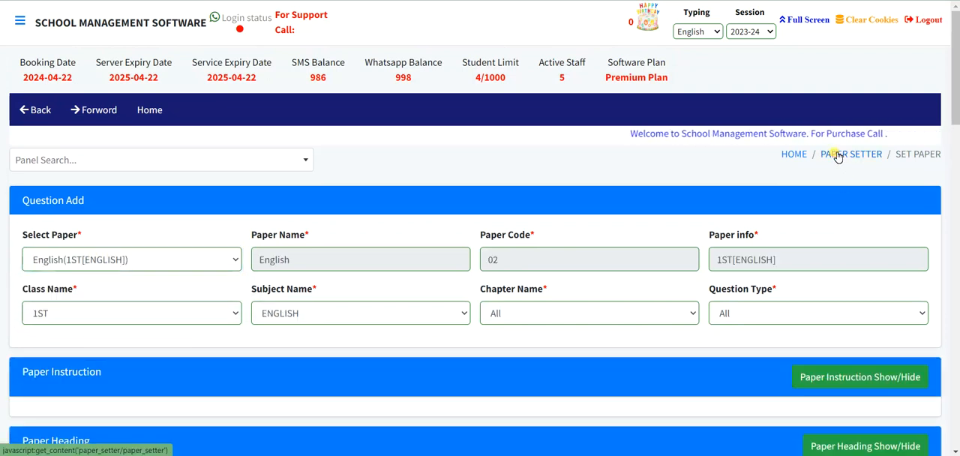
pyautogui.click(838, 155)
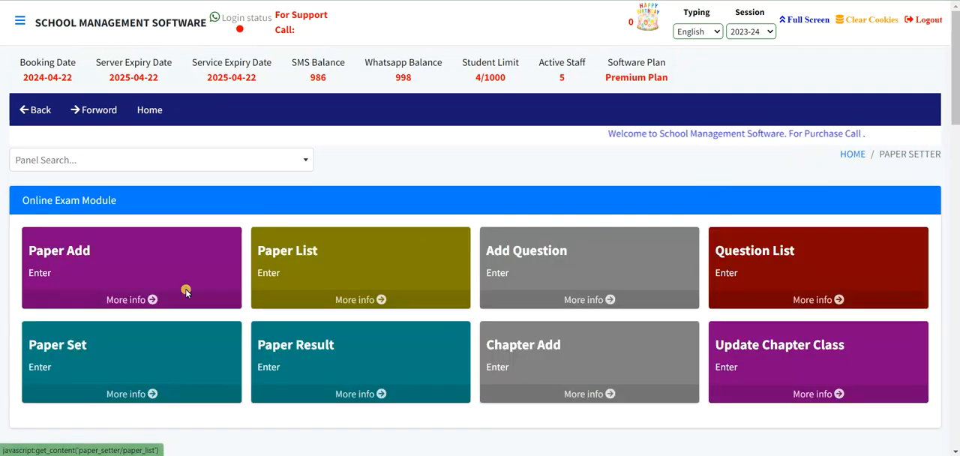
# Load the English(1ST[ENGLISH]) paper in Paper Set, examine its available and selected questions, and return to the Paper Setter overview.
pyautogui.click(100, 358)
pyautogui.click(64, 257)
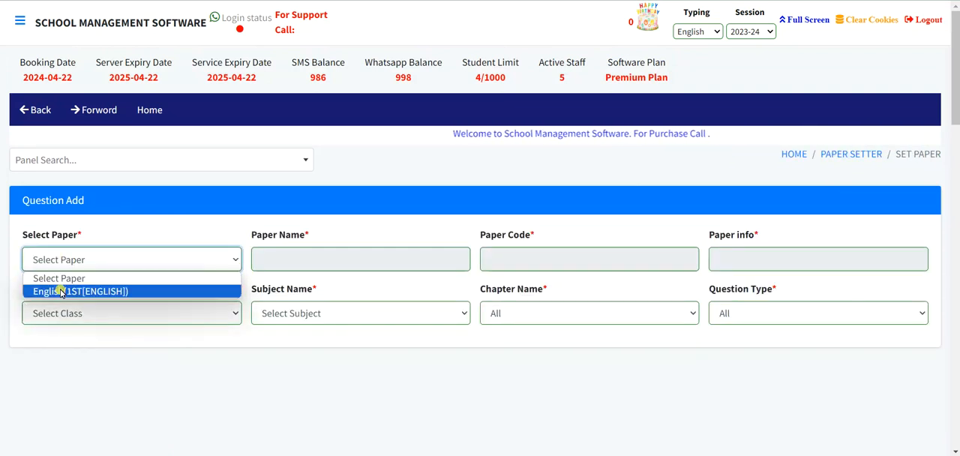
pyautogui.click(69, 291)
pyautogui.scroll(-5, 593, 296)
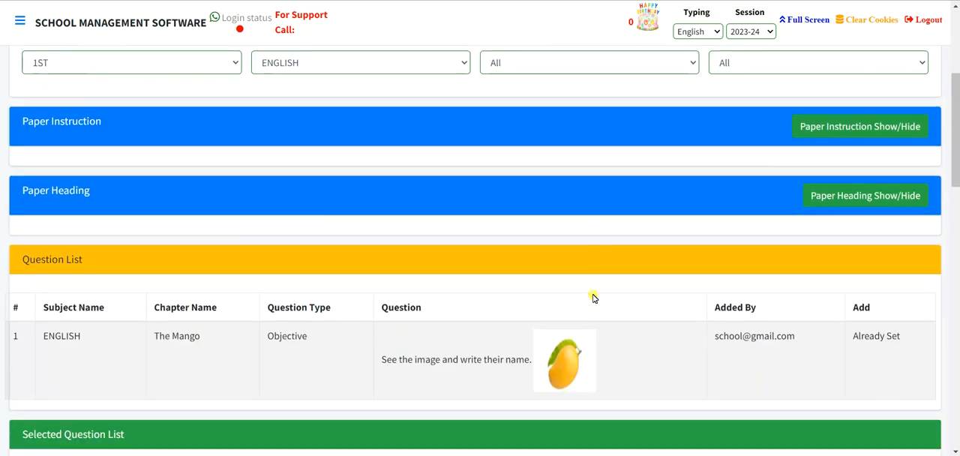
pyautogui.scroll(-1, 592, 298)
pyautogui.scroll(3, 593, 298)
pyautogui.scroll(-3, 592, 297)
pyautogui.scroll(-3, 592, 298)
pyautogui.scroll(10, 593, 298)
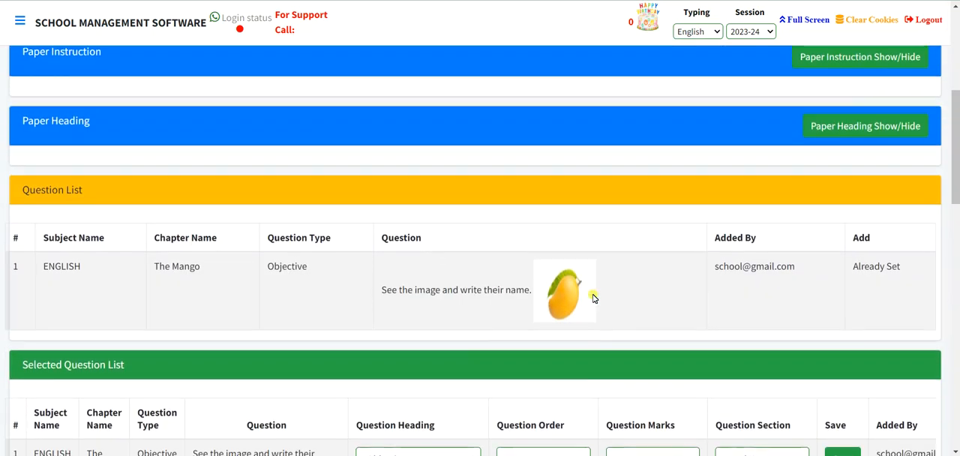
pyautogui.click(822, 156)
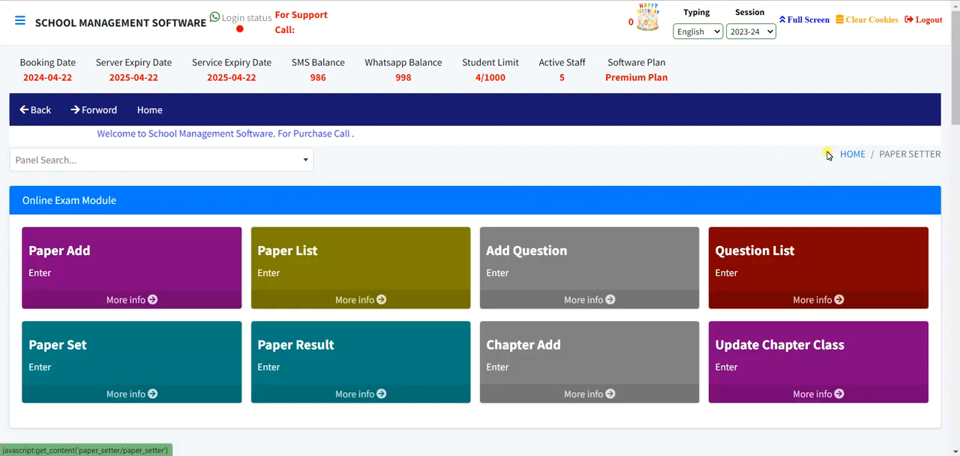
# Open the Paper List and examine the class 1ST English paper's details and the actions offered for it.
pyautogui.scroll(-1, 403, 296)
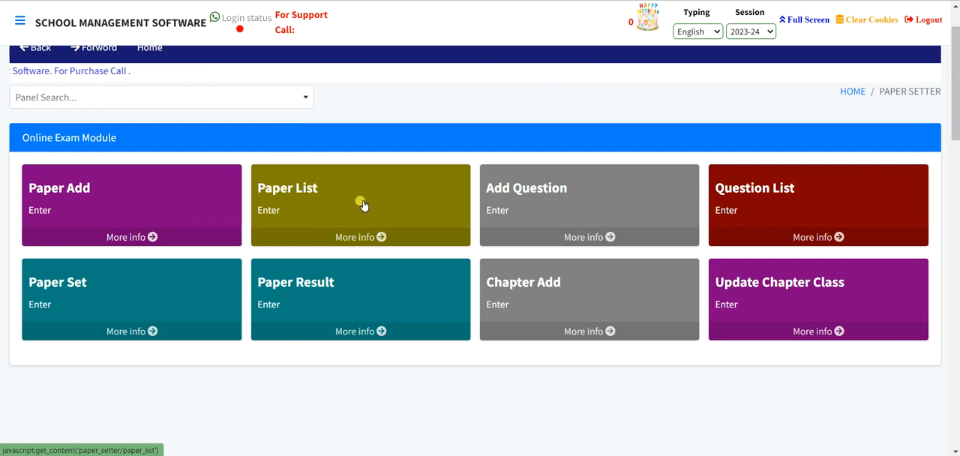
pyautogui.click(402, 183)
pyautogui.scroll(-3, 398, 180)
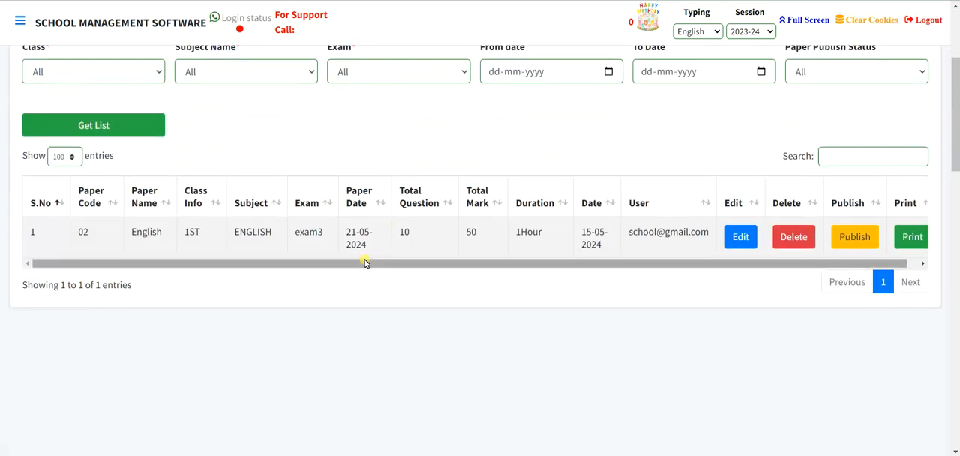
pyautogui.moveTo(365, 265); pyautogui.dragTo(480, 263)
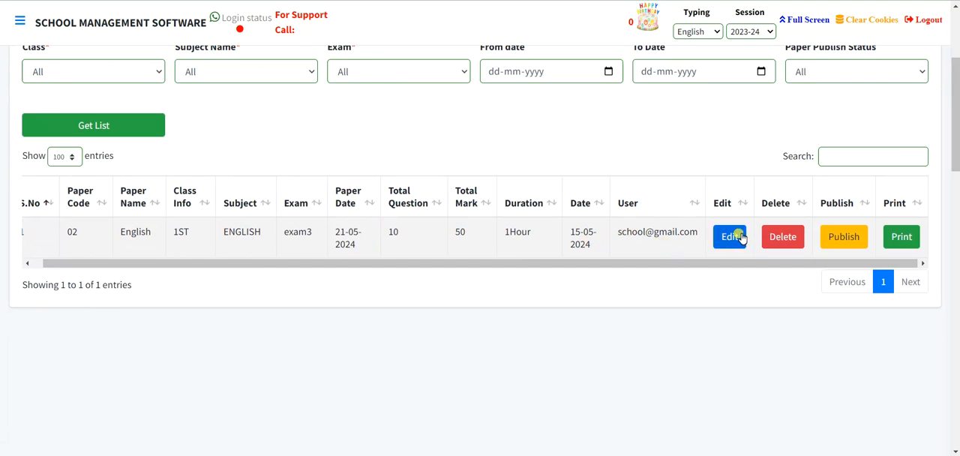
pyautogui.click(857, 237)
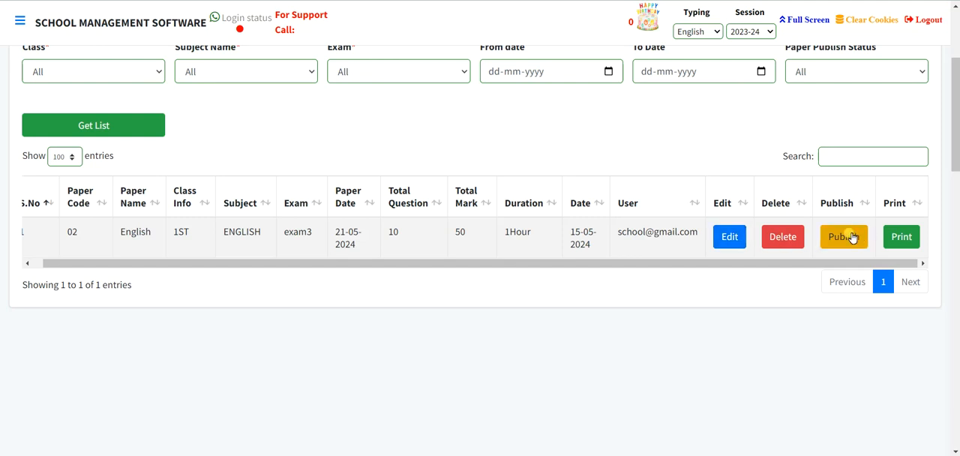
# Review the printable version of the class 1ST English paper, close it and return to the Paper Setter overview.
pyautogui.click(894, 239)
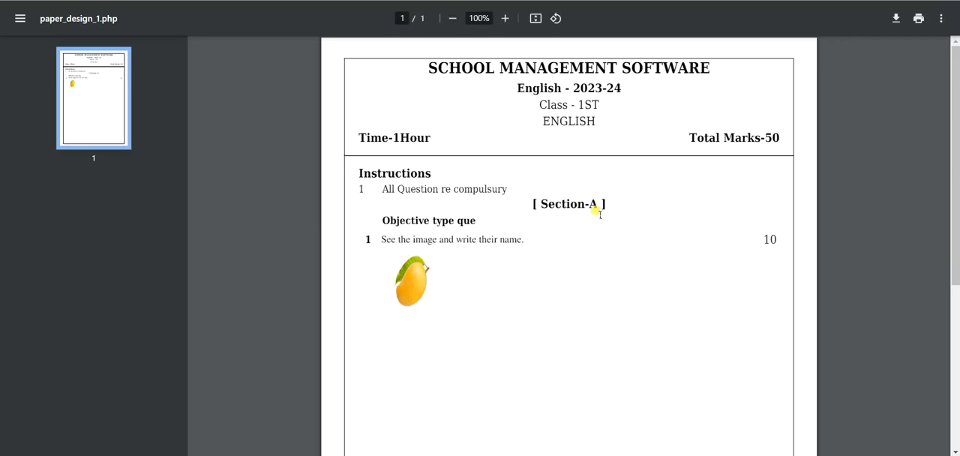
pyautogui.scroll(-5, 600, 214)
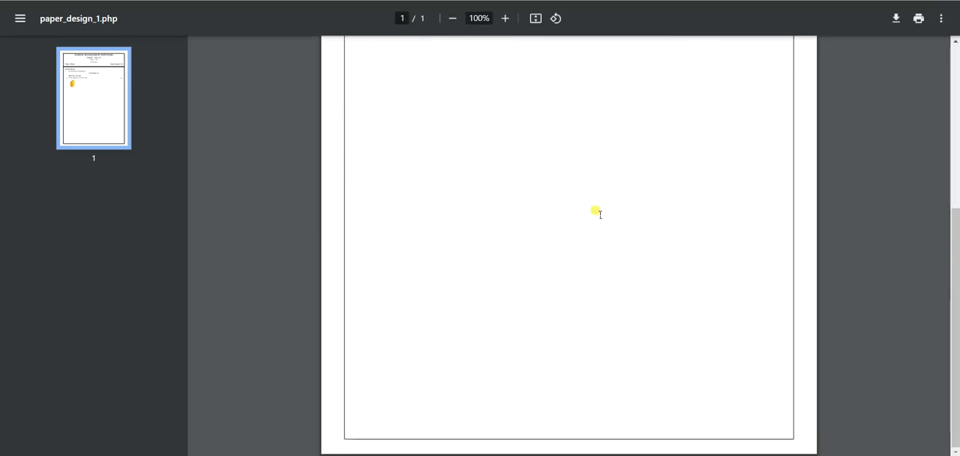
pyautogui.scroll(5, 600, 214)
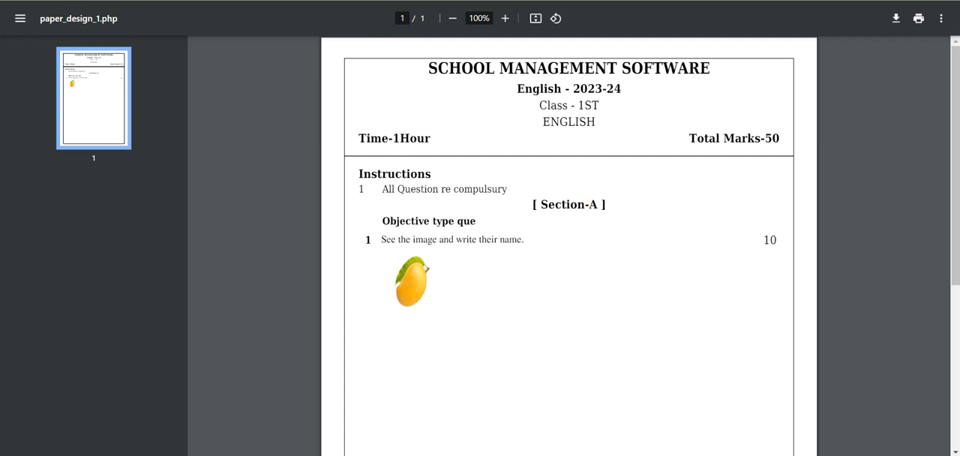
pyautogui.hotkey('ctrl', 'w')
pyautogui.scroll(3, 605, 152)
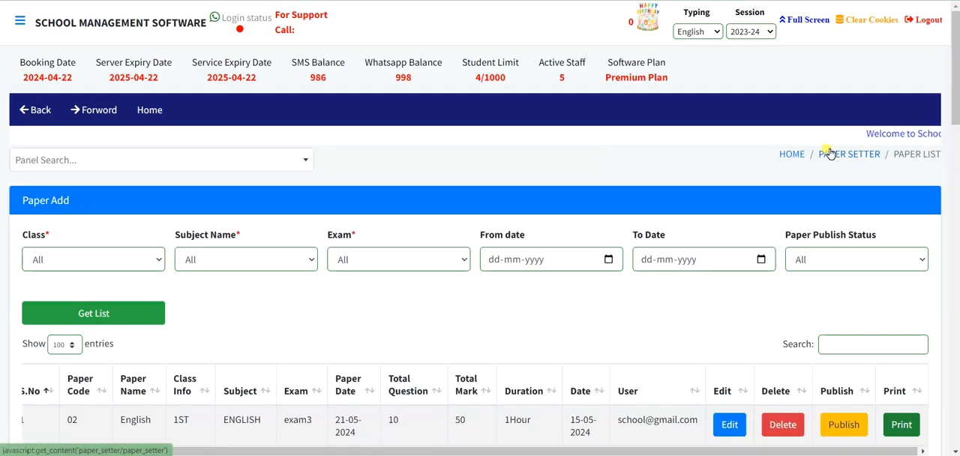
pyautogui.click(830, 153)
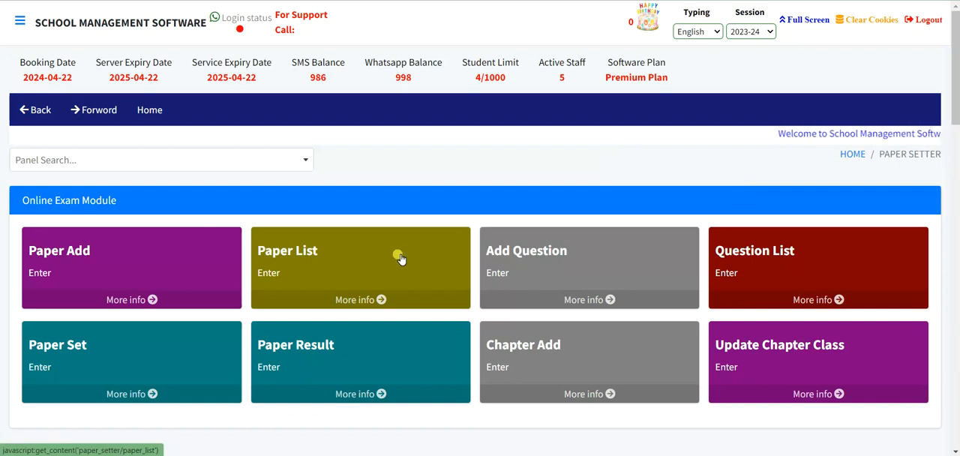